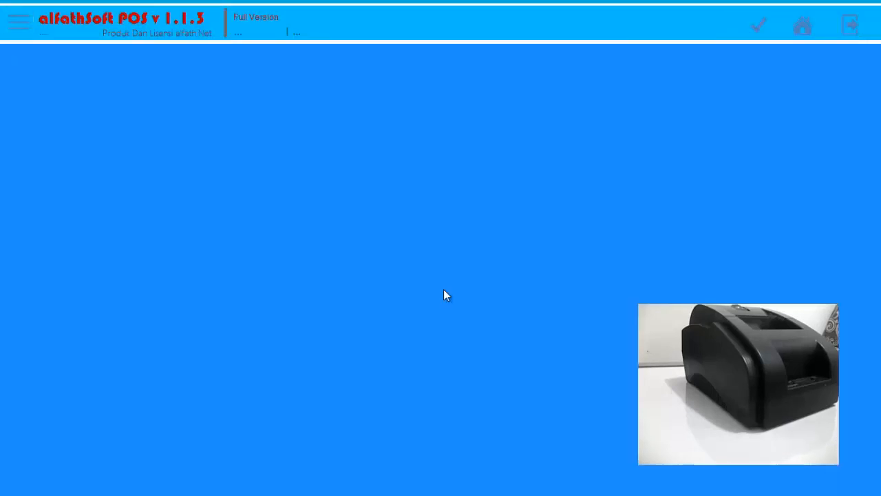
Connect to the db_alfathsoft database on server 127.0.0.1, selecting a port in the connection settings.
left_click(19, 22)
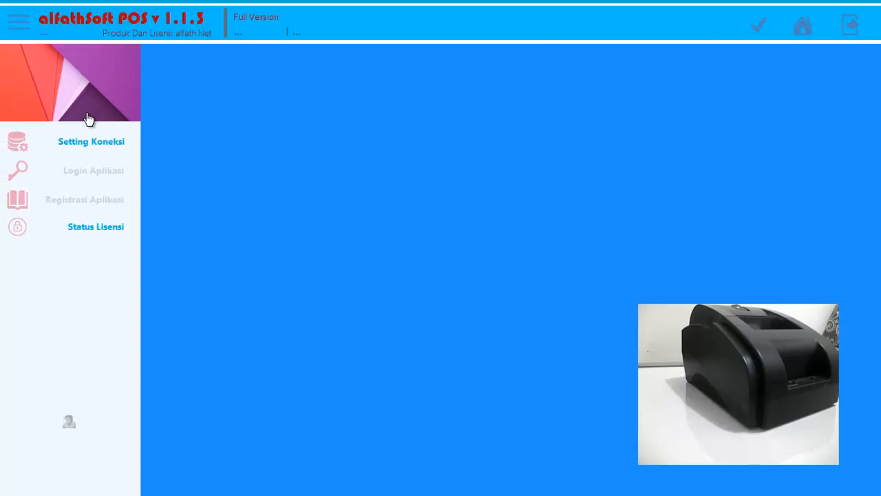
left_click(91, 142)
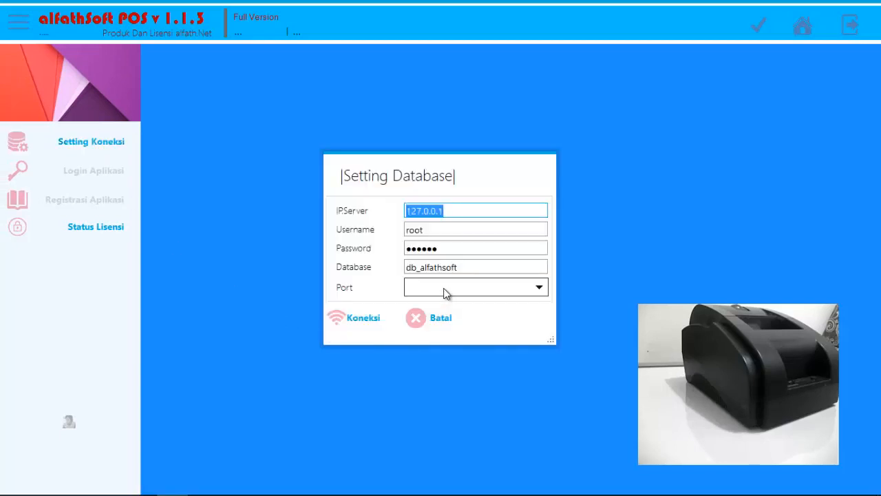
left_click(502, 288)
left_click(432, 321)
left_click(369, 321)
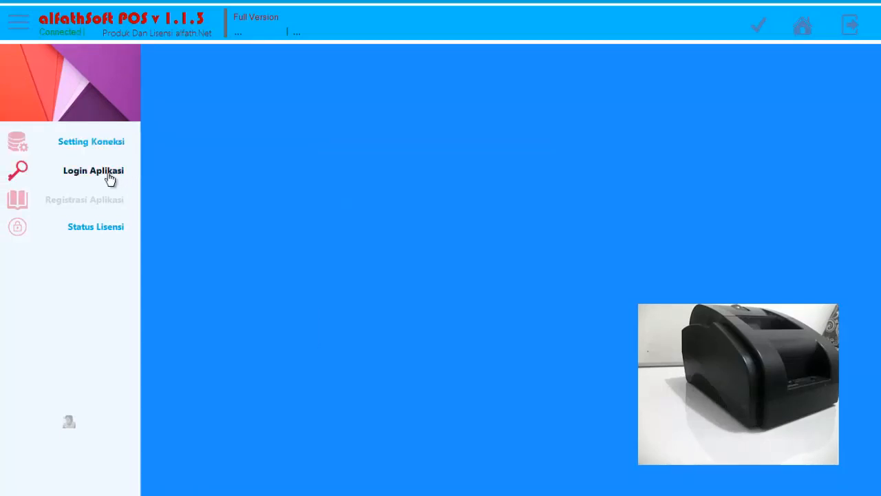
Log in to the application with the prefilled credentials and user type Operator Admin.
left_click(110, 177)
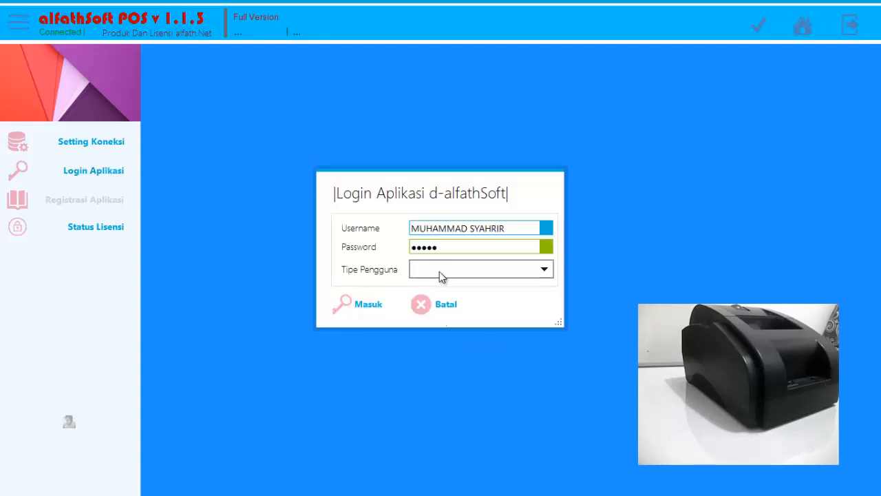
left_click(438, 270)
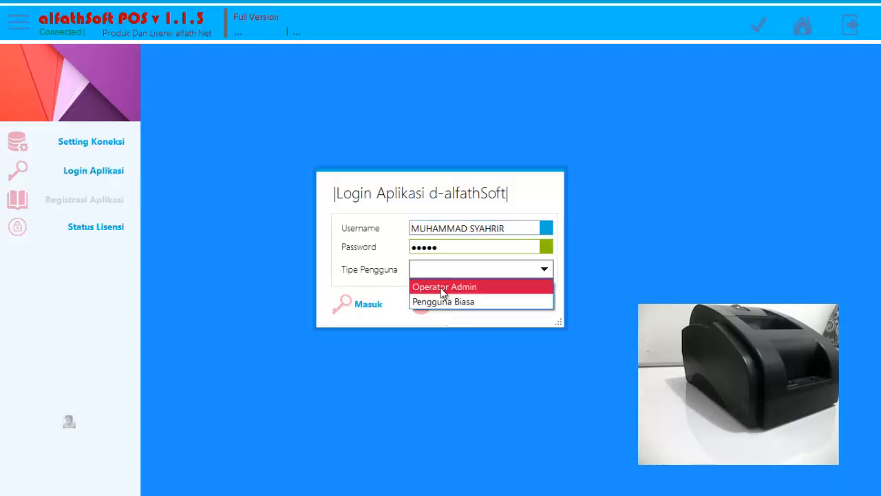
left_click(444, 283)
left_click(368, 318)
Open the Penjualan module from the home screen and start a new sales transaction.
left_click(809, 39)
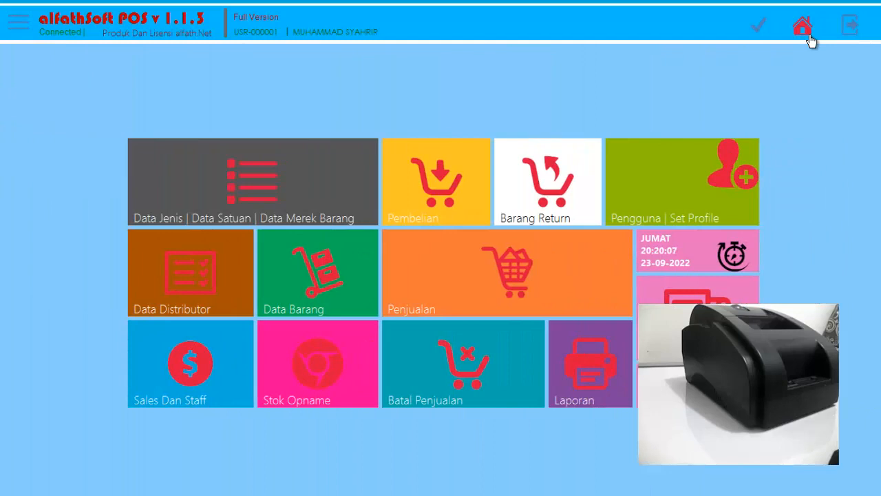
left_click(504, 269)
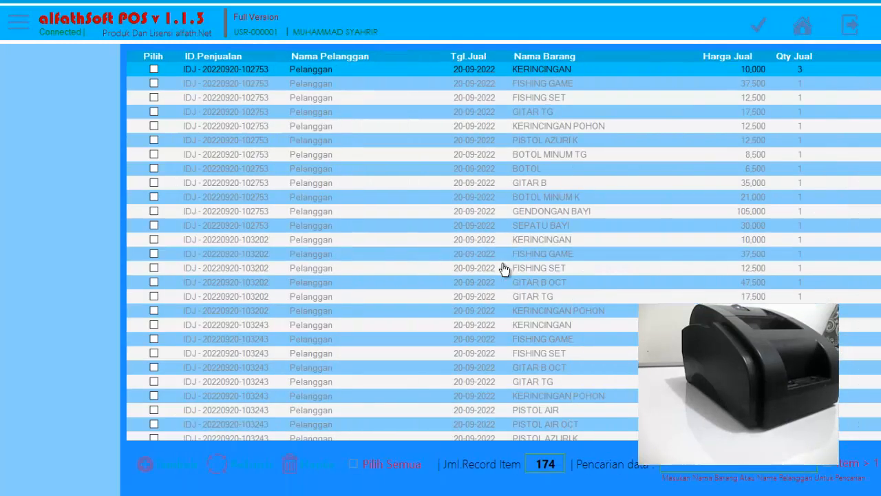
left_click(49, 465)
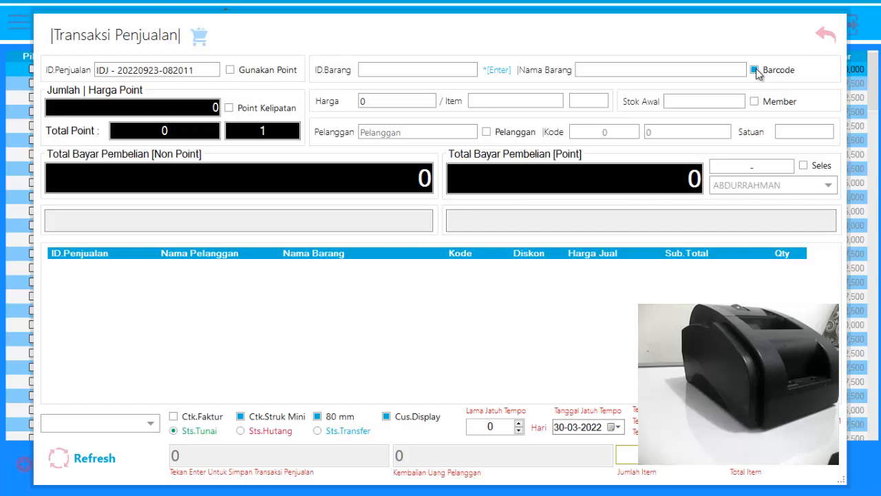
Turn off the Barcode option and add the item KERINCINGAN from the item list to the sale.
left_click(755, 69)
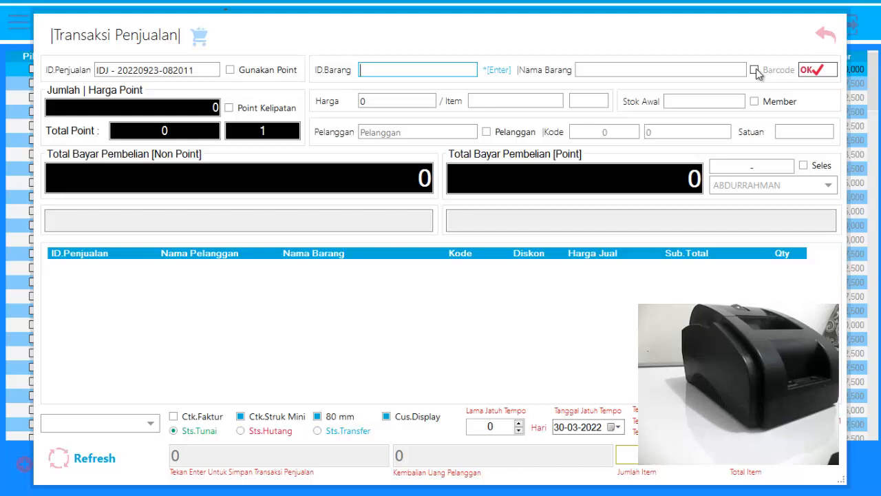
key("Return")
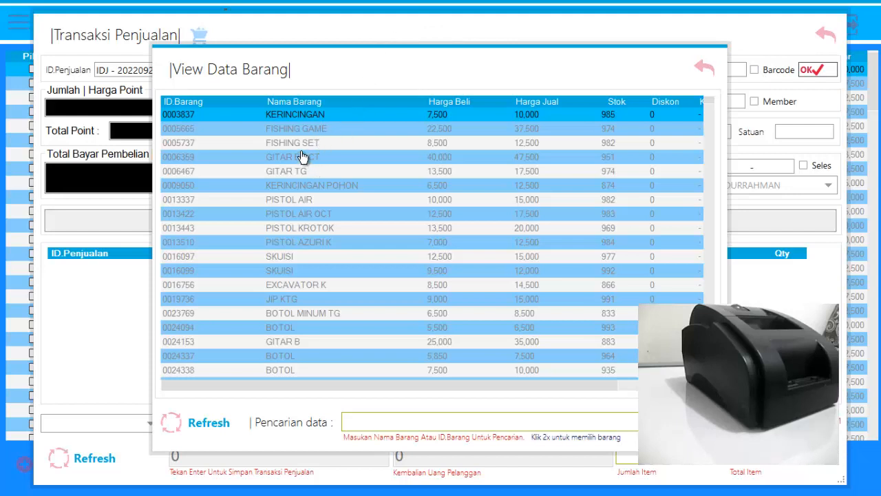
double_click(308, 116)
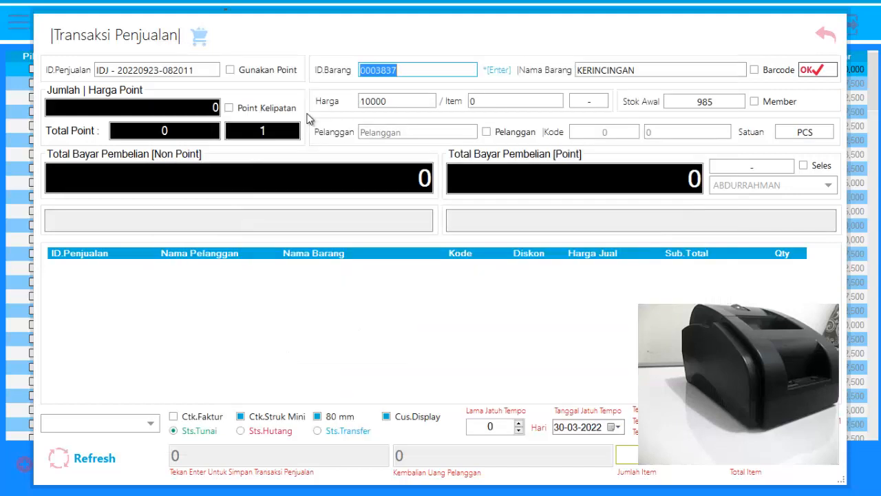
left_click(819, 73)
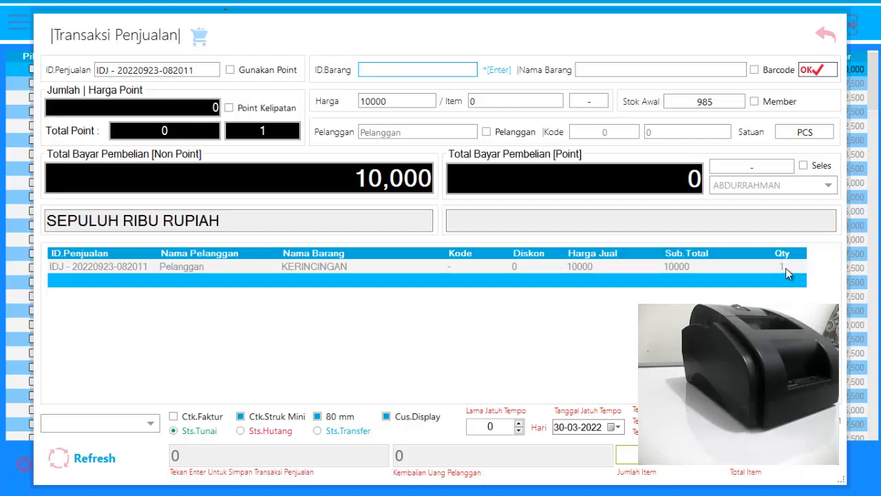
Set the quantity of the KERINCINGAN line to 3.
left_click(786, 267)
left_click(786, 268)
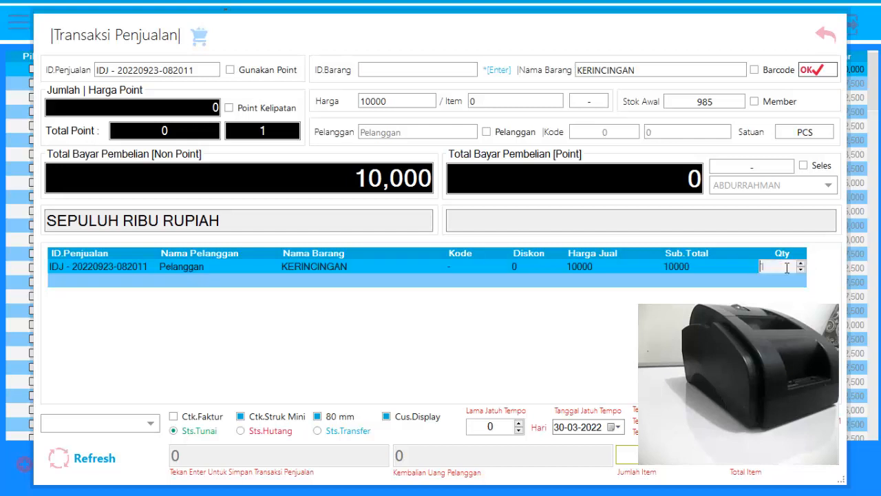
left_click_drag(788, 267, 747, 268)
key("Return")
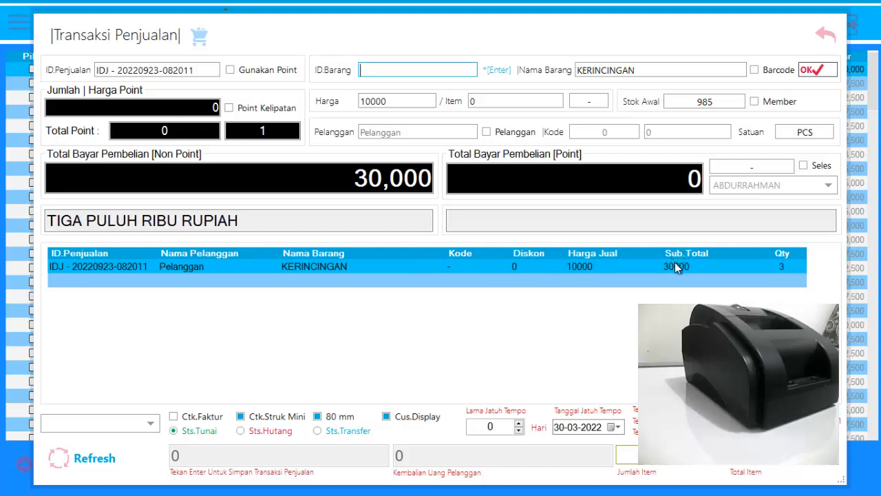
Try stepping the KERINCINGAN quantity up and down, and commit it at 3.
left_click(790, 266)
left_click(790, 266)
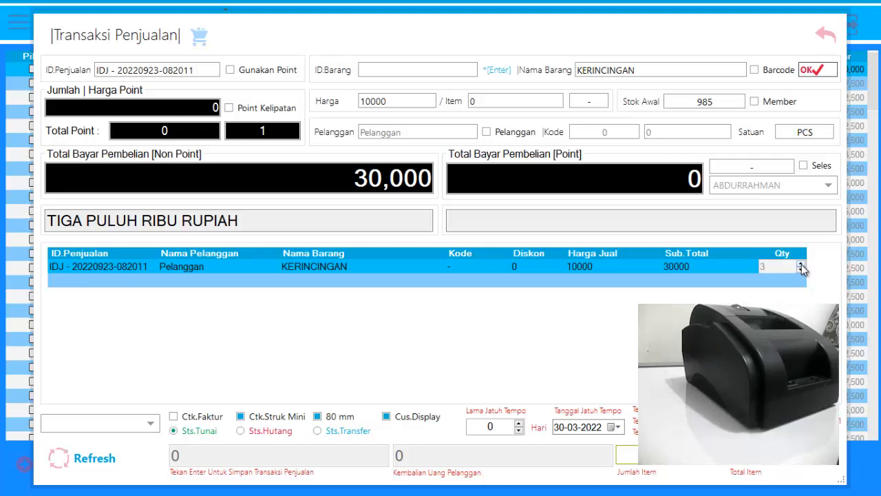
left_click(802, 264)
left_click(802, 264)
left_click(802, 270)
left_click(802, 270)
left_click(801, 265)
key("Return")
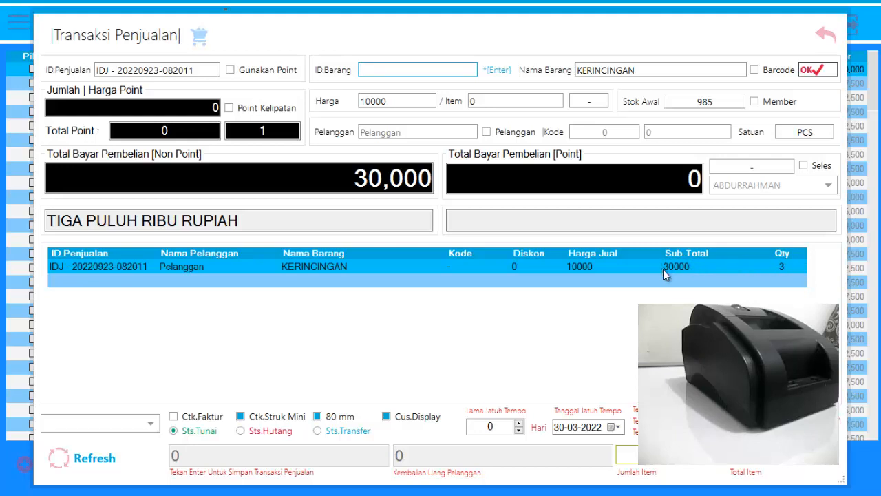
Increase the quantity of the KERINCINGAN line to 5.
left_click(789, 271)
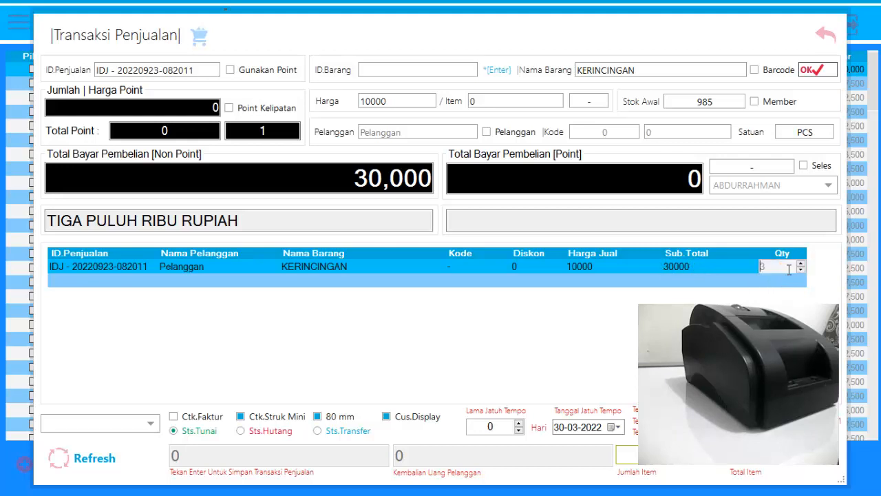
left_click(802, 265)
left_click(802, 264)
key("Return")
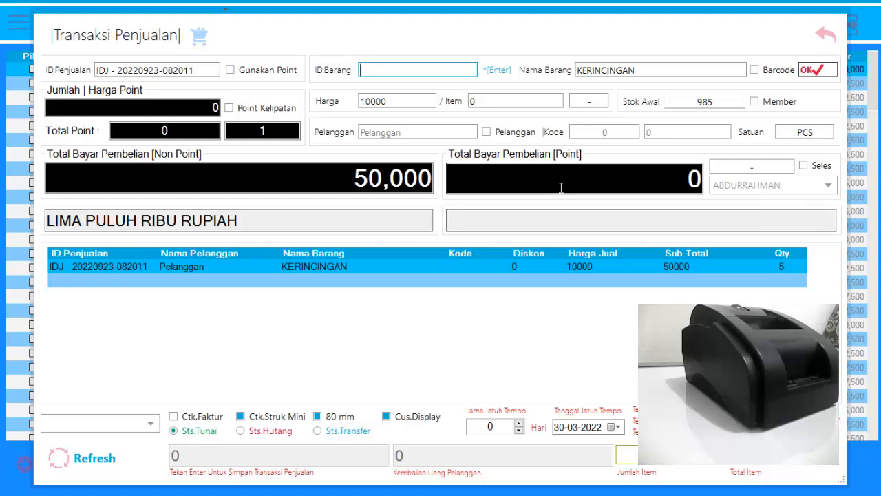
Add the item KERINCINGAN POHON from the item list to the sale and set its quantity to 2.
key("Return")
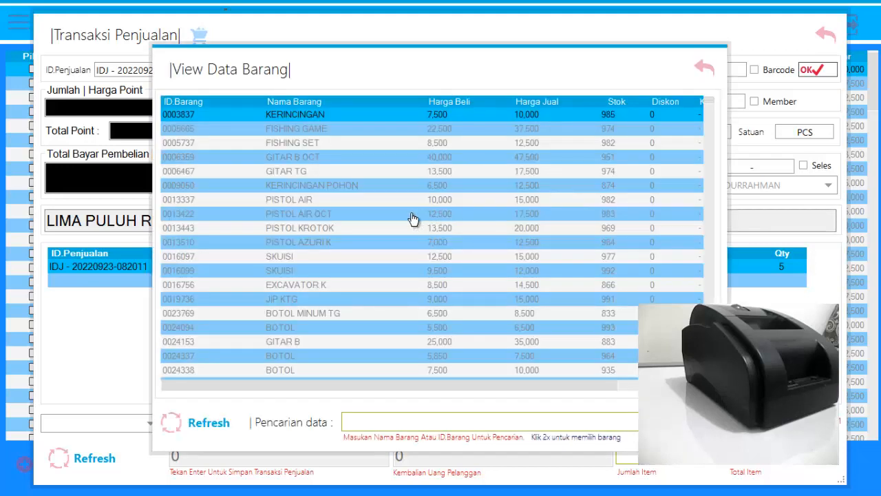
double_click(346, 191)
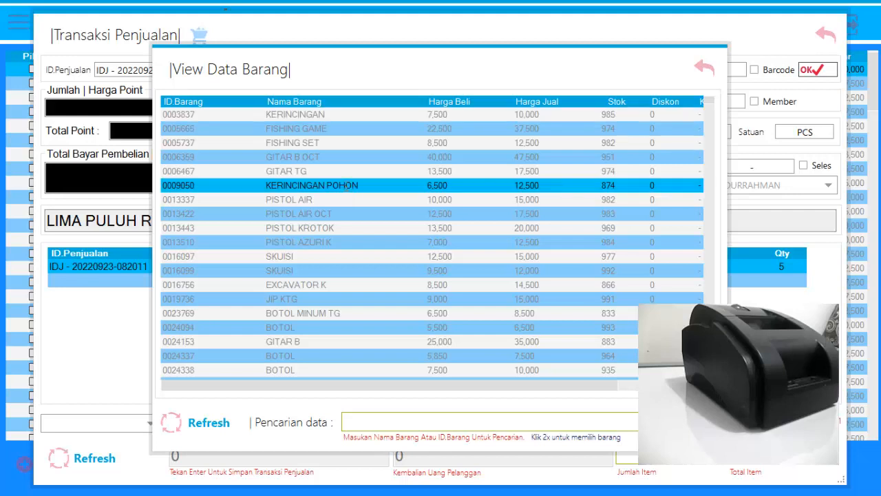
left_click(808, 71)
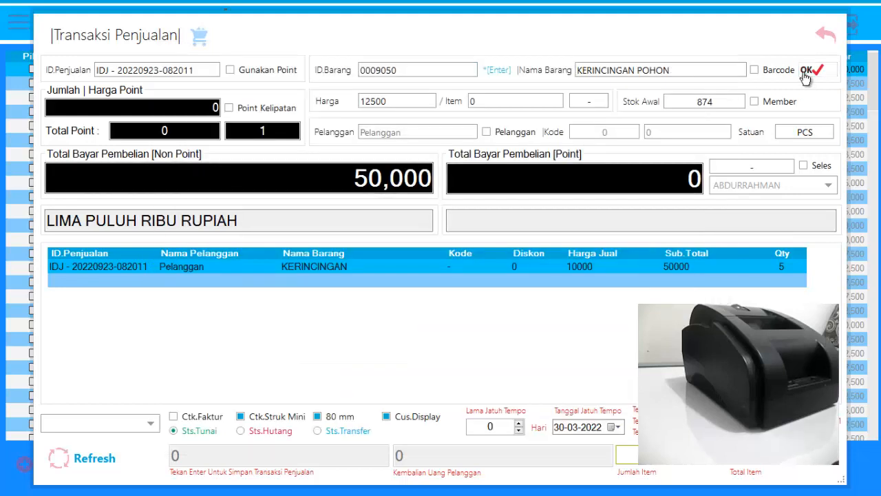
left_click(802, 281)
left_click(801, 281)
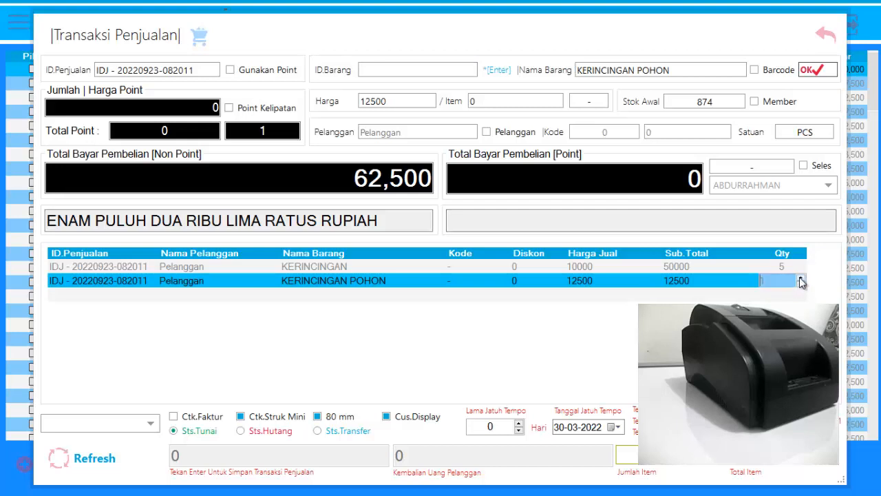
left_click(801, 278)
left_click(726, 283)
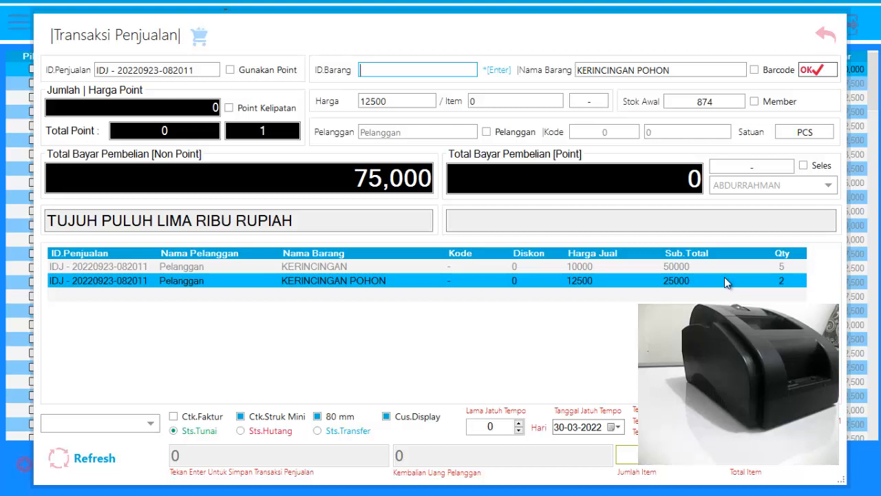
Add the item GITAR B from the item list to the sale three times, bringing its quantity to 3.
key("Return")
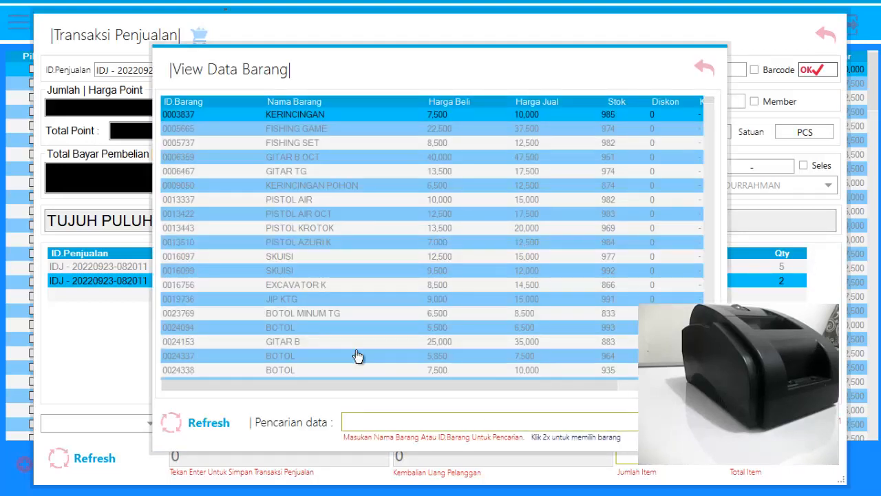
double_click(356, 344)
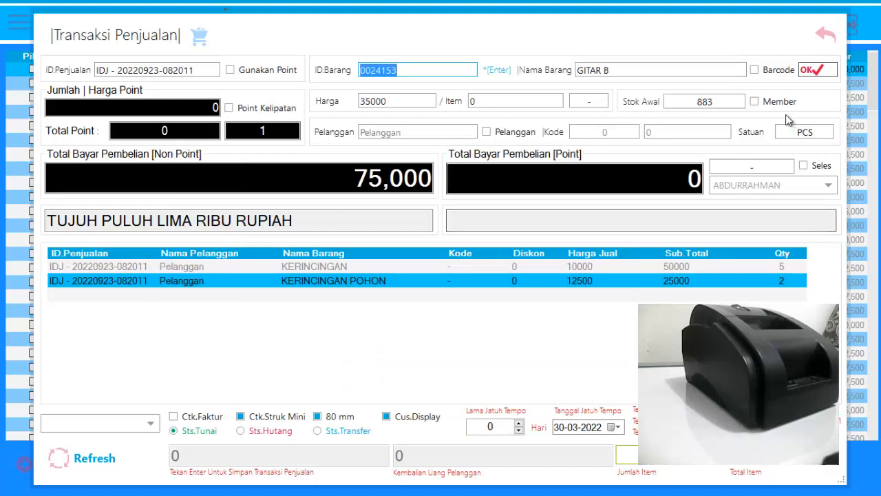
left_click(809, 71)
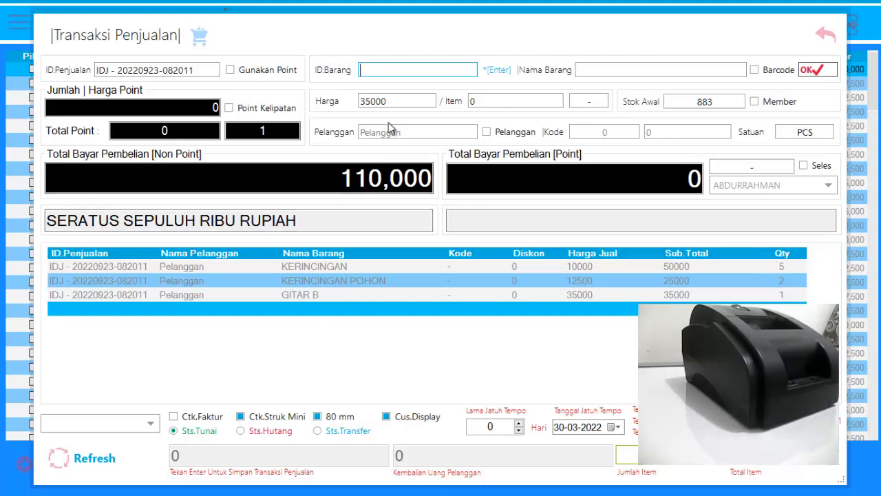
key("Return")
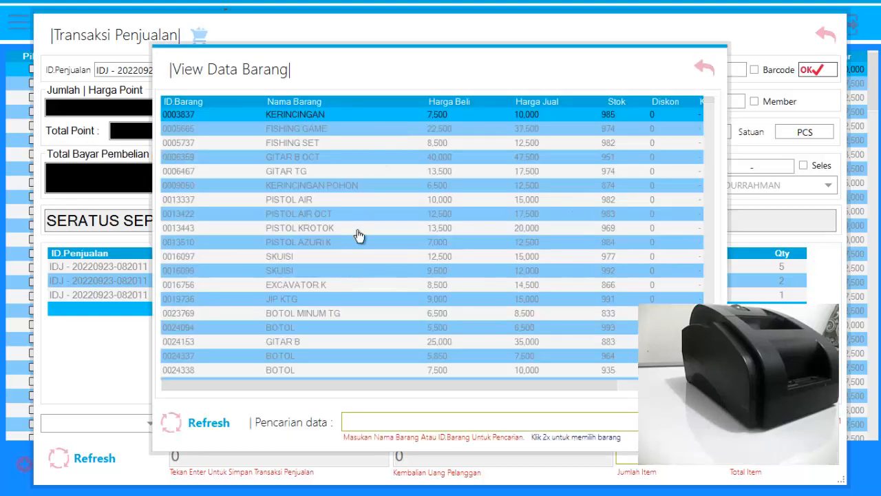
double_click(328, 346)
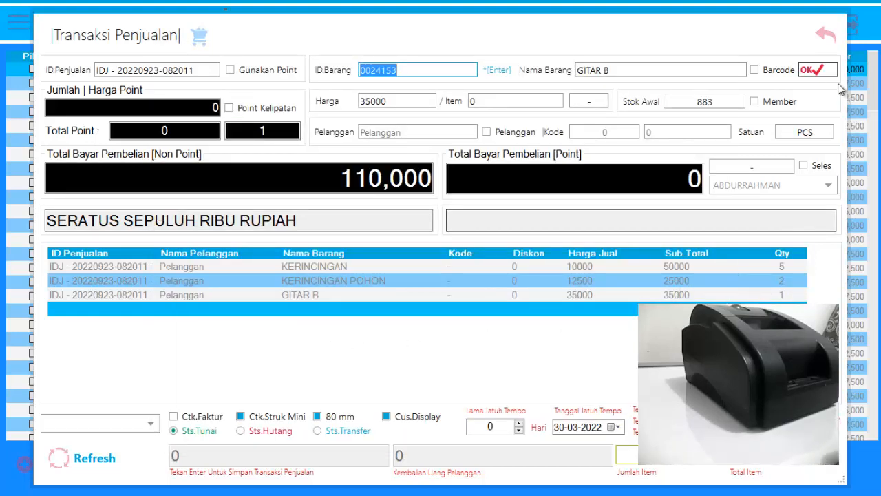
left_click(816, 71)
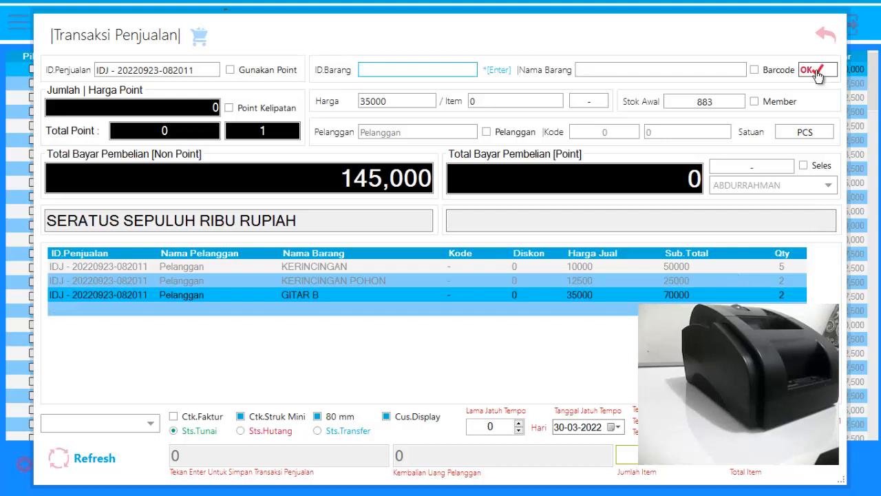
key("Return")
left_click(306, 346)
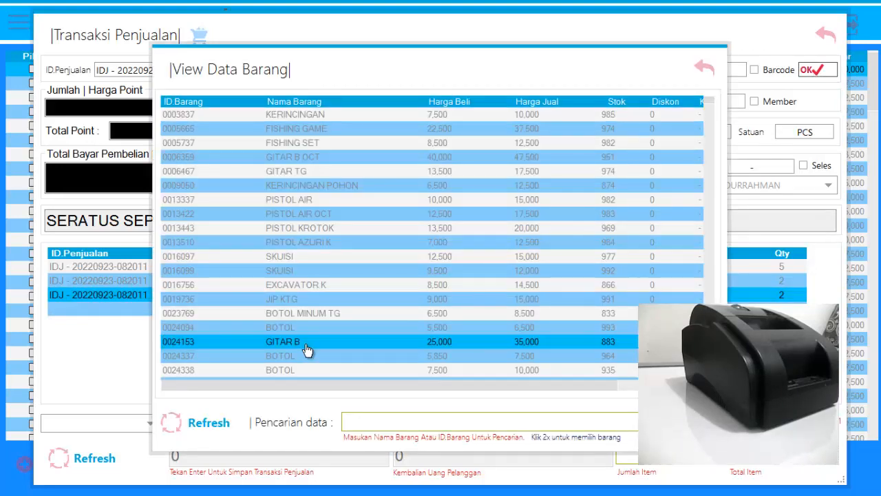
double_click(306, 348)
left_click(817, 71)
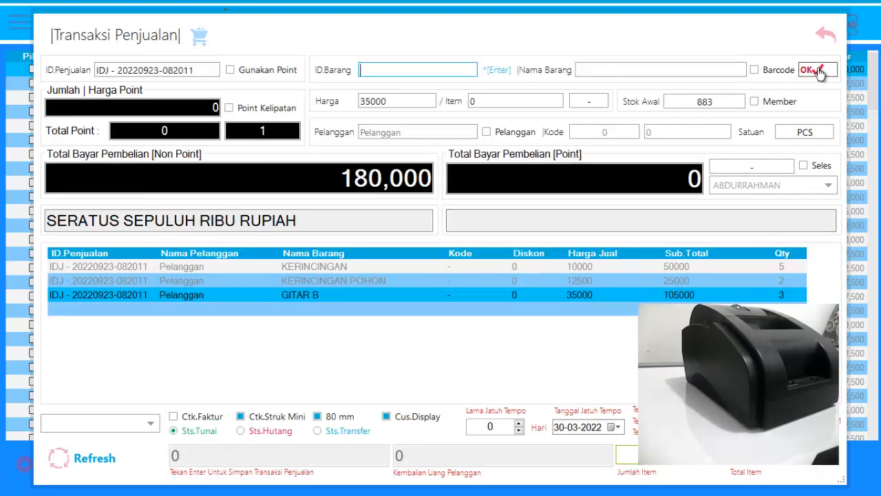
Add the item MOTHERBOARD ASUS P7H55 T from the item list to the sale.
key("Return")
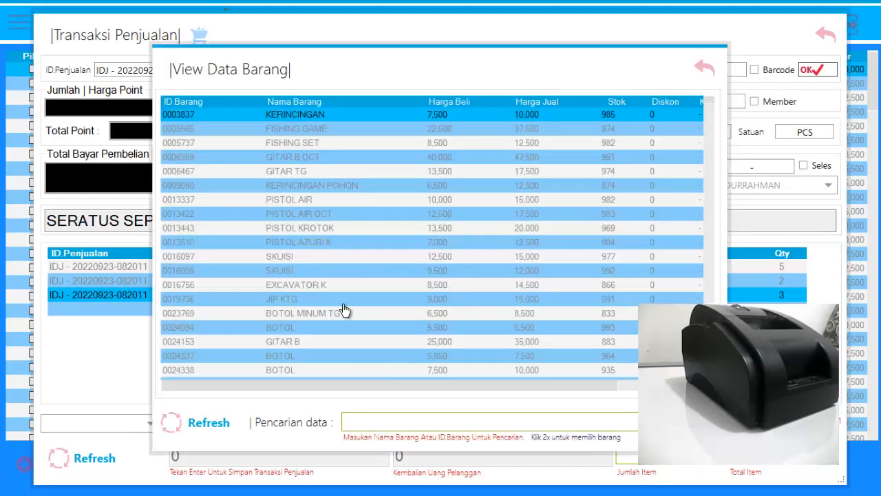
scroll(343, 312, "down", 4)
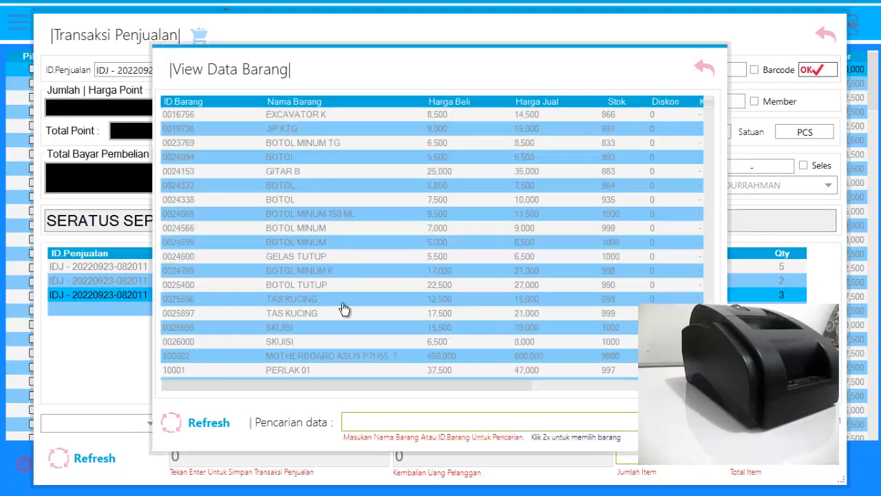
double_click(343, 364)
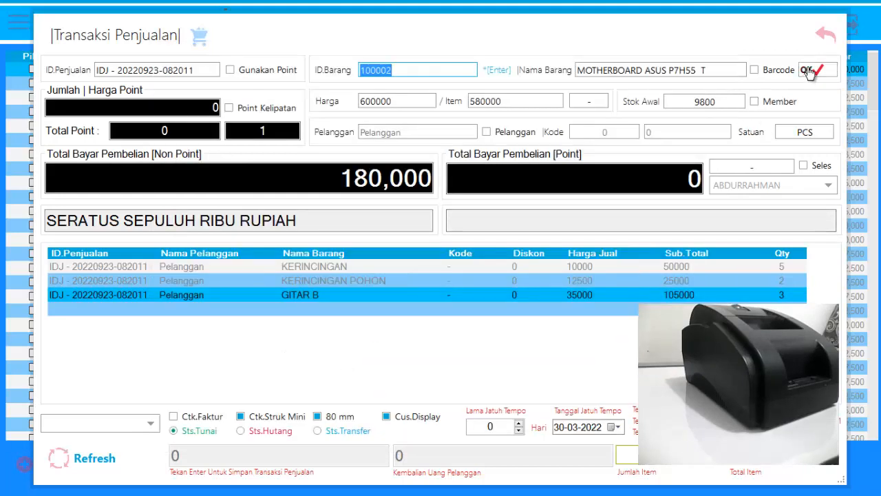
left_click(810, 70)
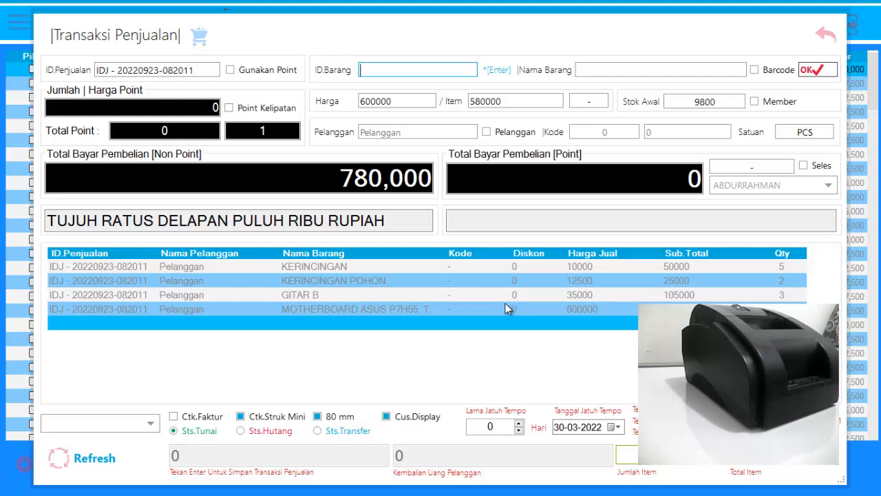
Remove the GITAR B line from the sale.
left_click(380, 296)
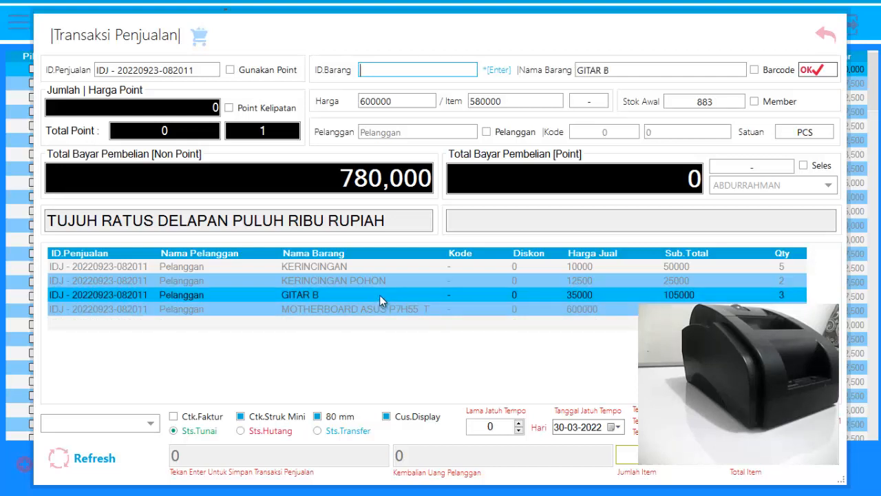
right_click(381, 300)
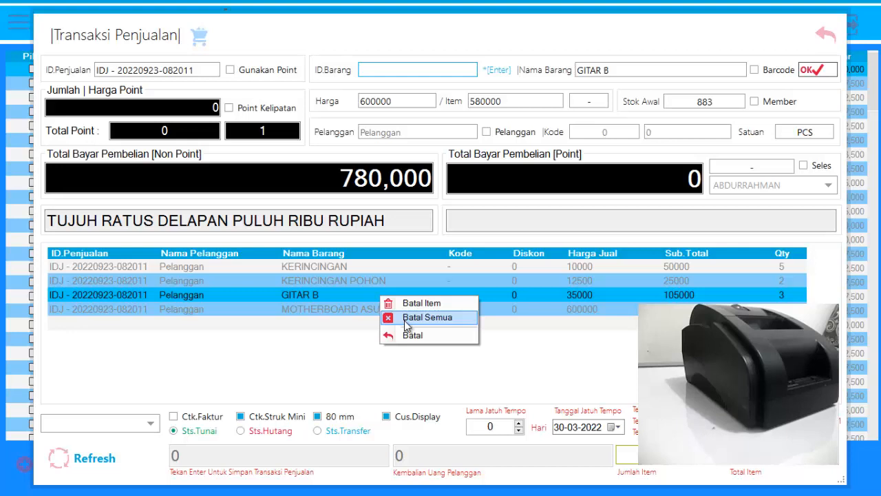
left_click(412, 303)
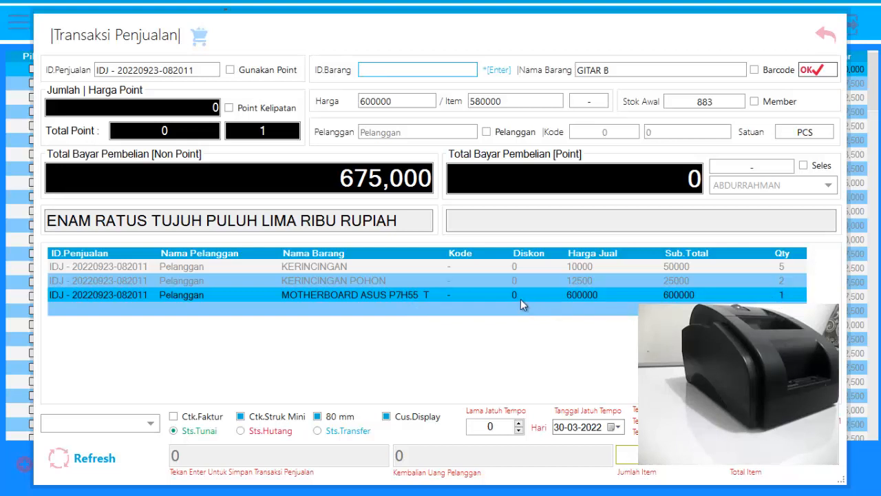
Reduce the quantity of the KERINCINGAN POHON line to 1.
left_click(800, 284)
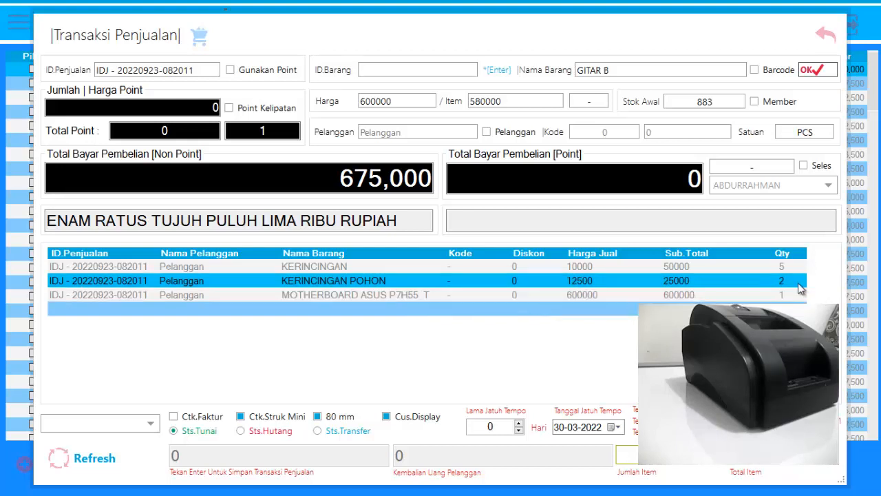
left_click(803, 288)
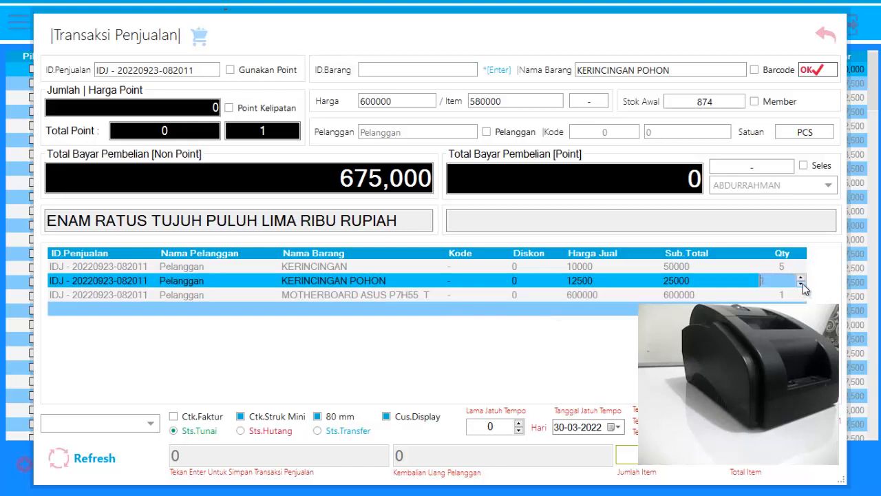
left_click(753, 284)
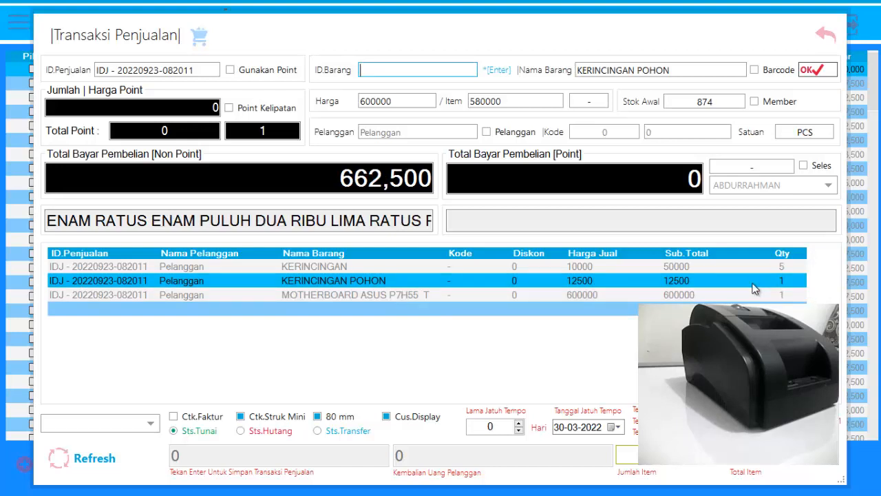
Cancel all items in the current sale at once.
right_click(491, 283)
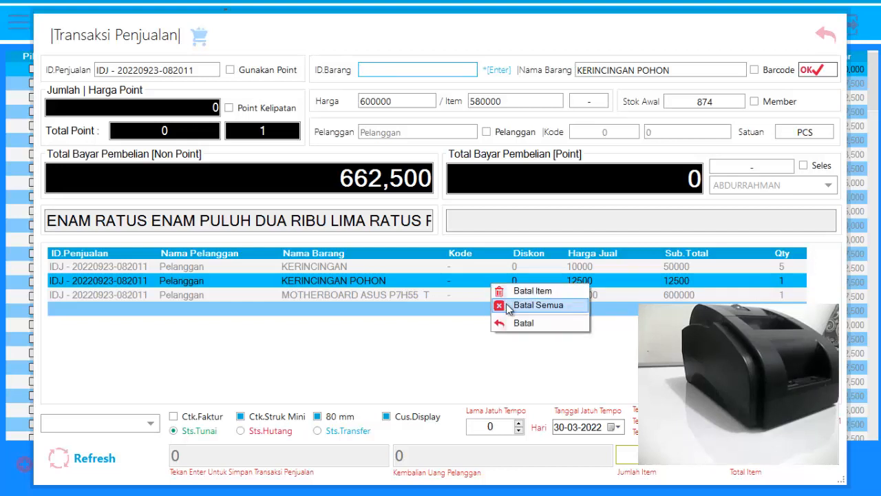
left_click(537, 305)
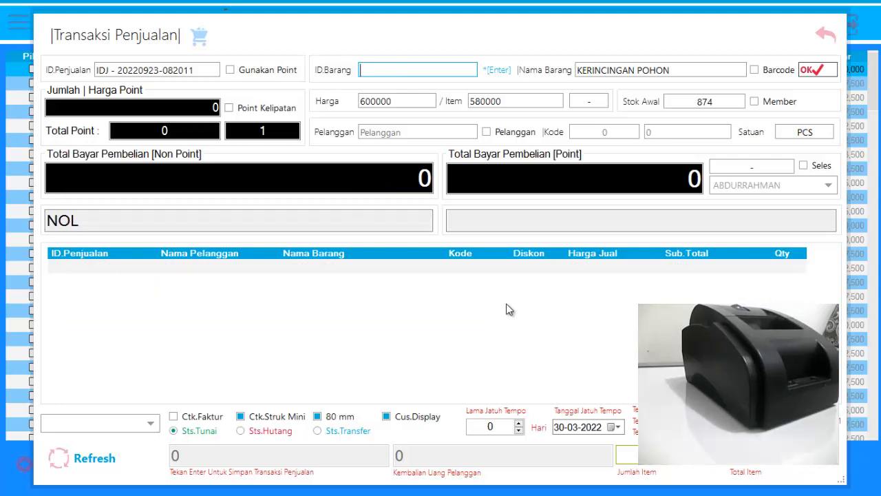
Add the item KERINCINGAN from the item list to the sale with a purchase quantity of 10.
key("Return")
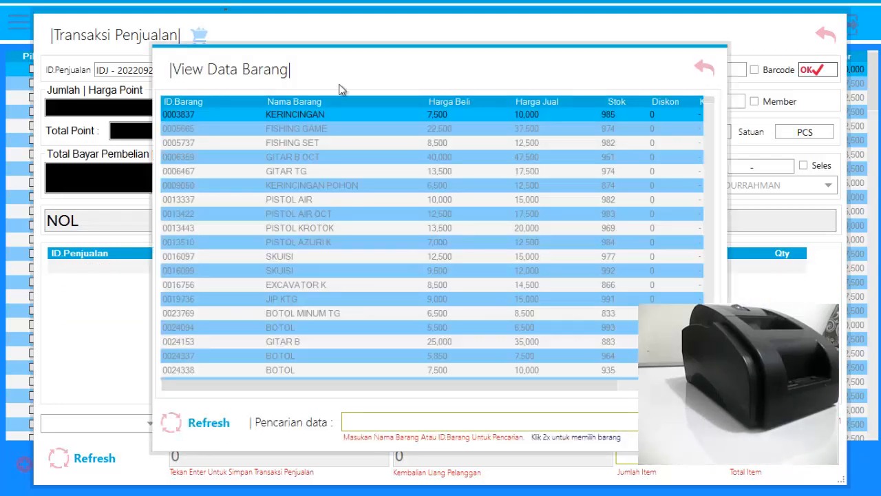
double_click(347, 117)
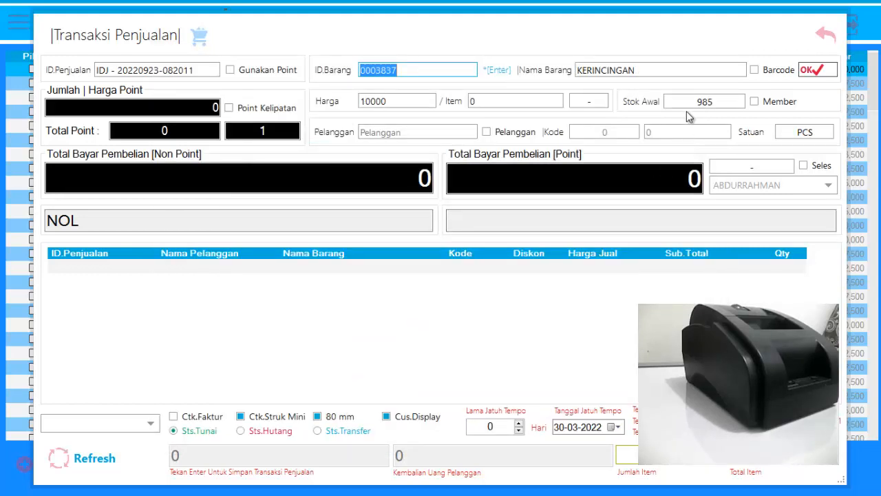
double_click(728, 103)
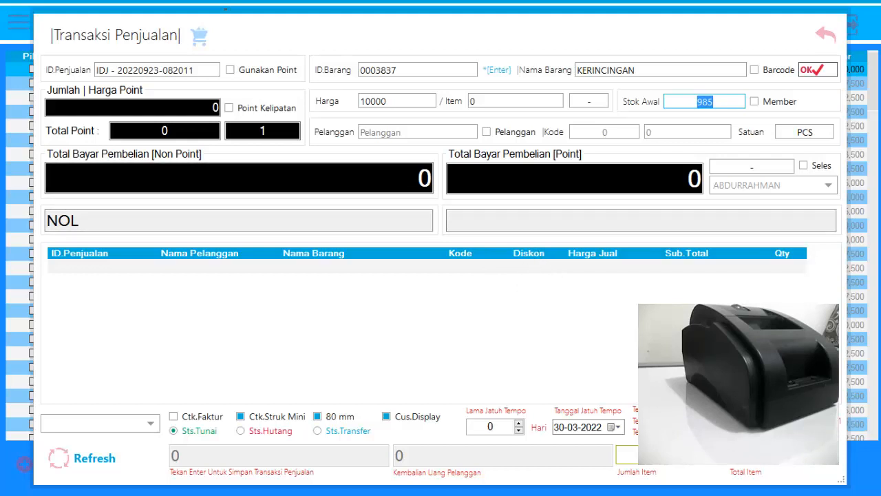
key("Return")
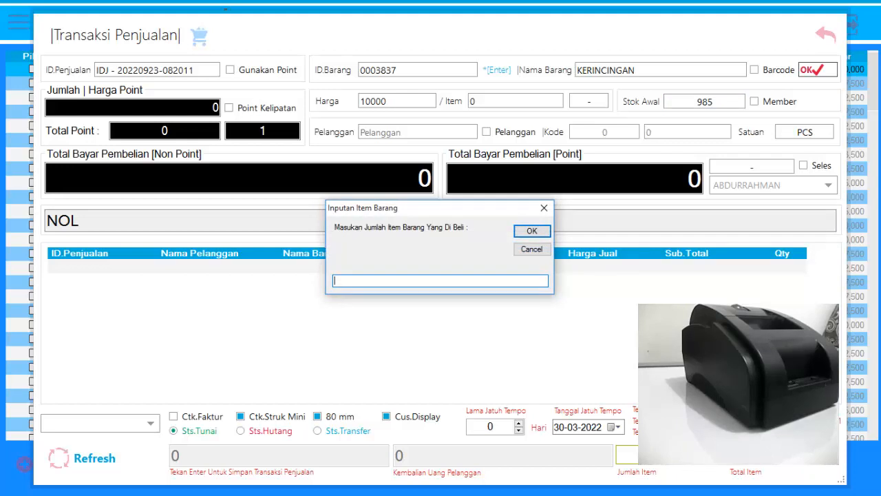
type("10")
key("Return")
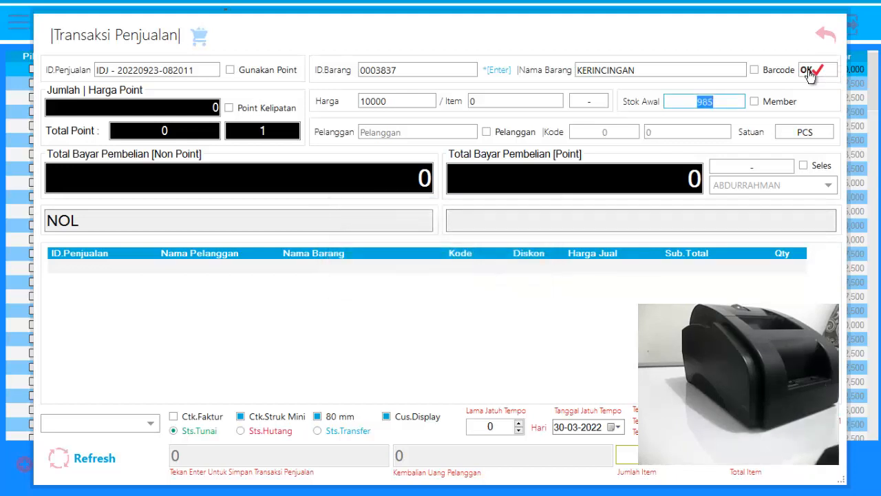
left_click(811, 71)
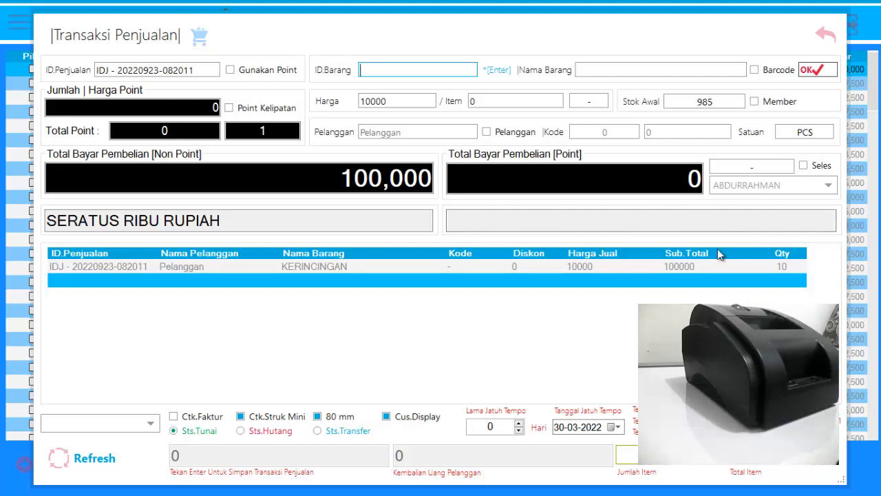
Add the item BOTOL MINUM TG from the item list to the sale twice, bringing its quantity to 2.
key("Return")
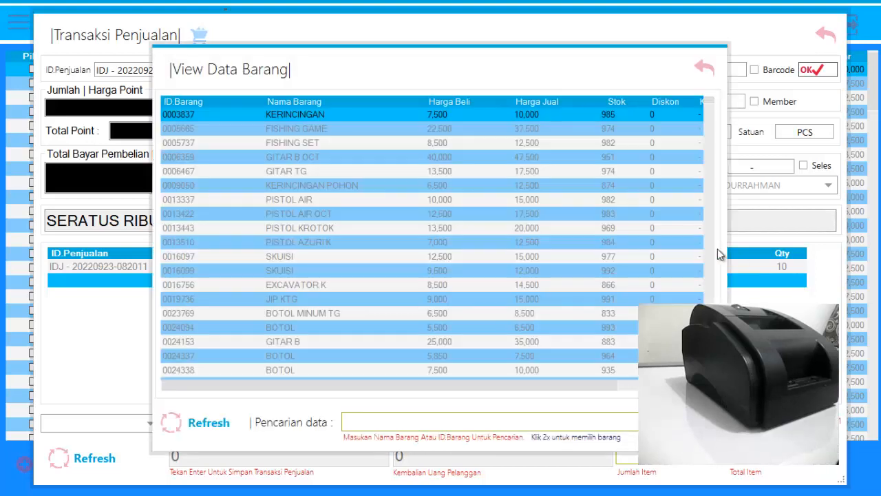
double_click(331, 319)
left_click(812, 73)
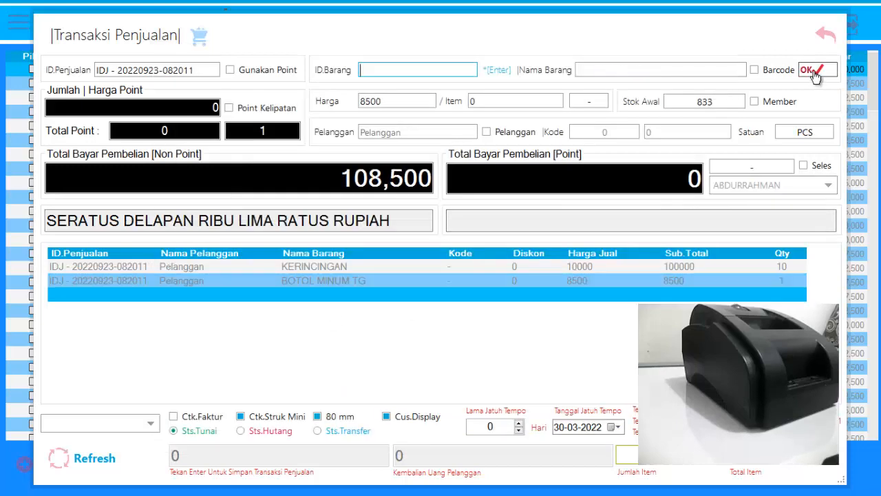
key("Return")
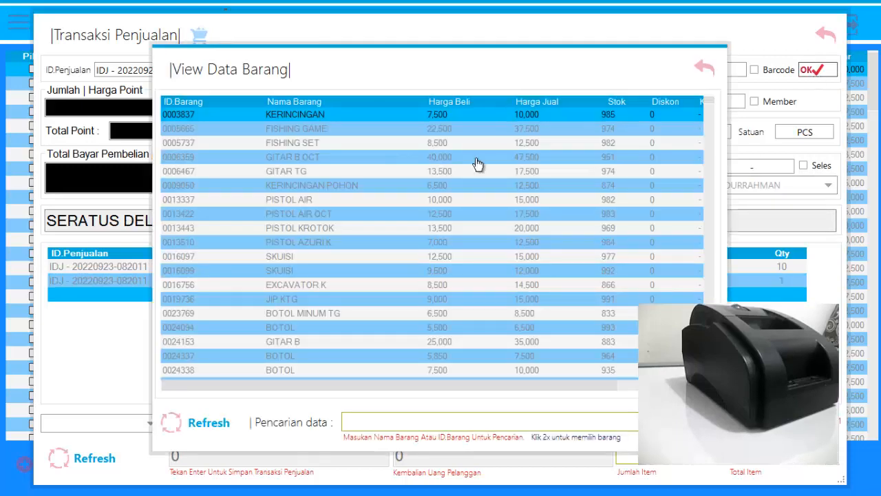
double_click(349, 318)
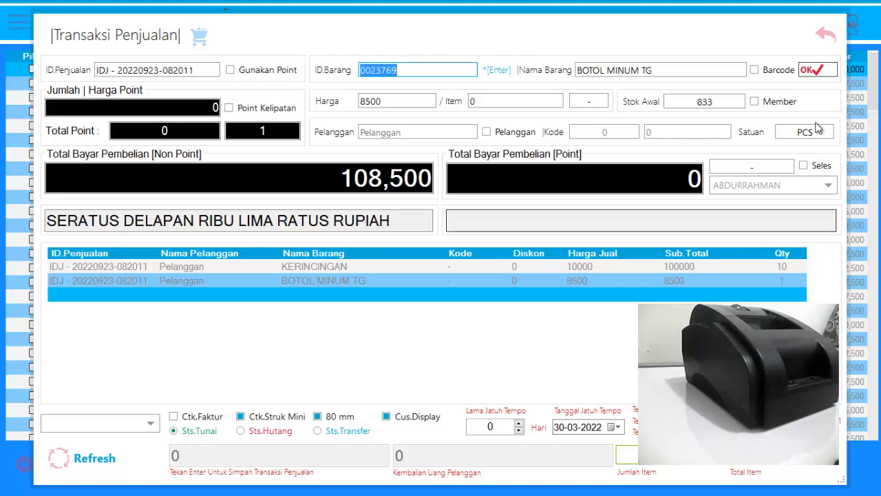
left_click(814, 70)
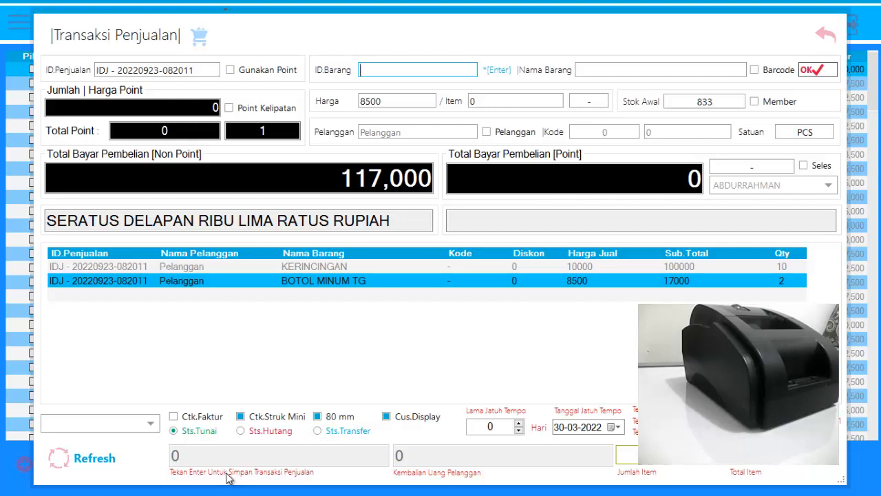
Choose POS-58 as the receipt printer and turn off the 80 mm paper option for the mini receipt.
left_click(121, 427)
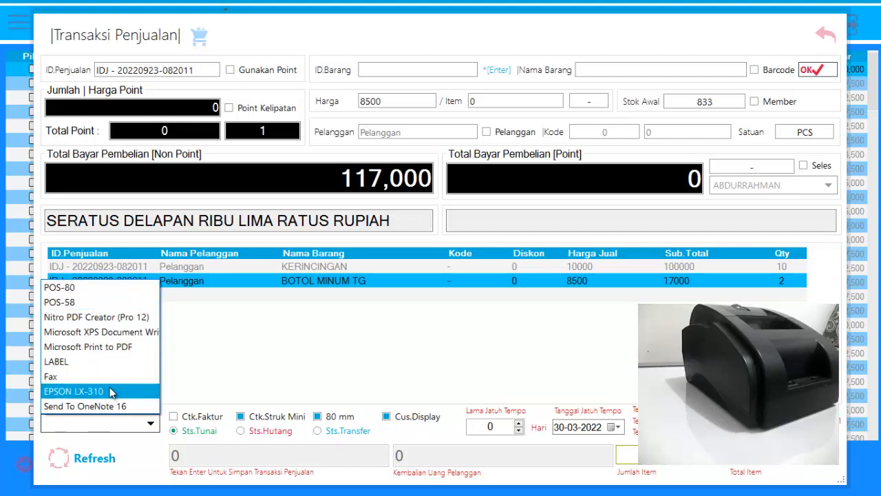
left_click(106, 303)
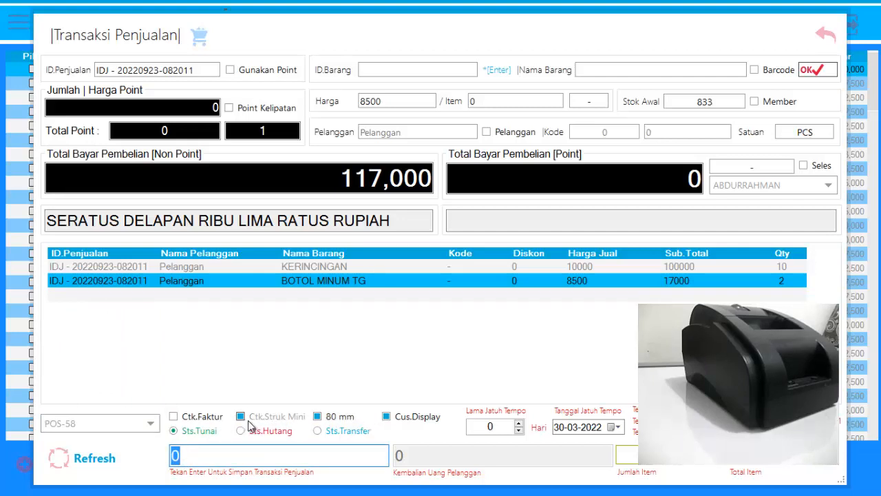
left_click(181, 420)
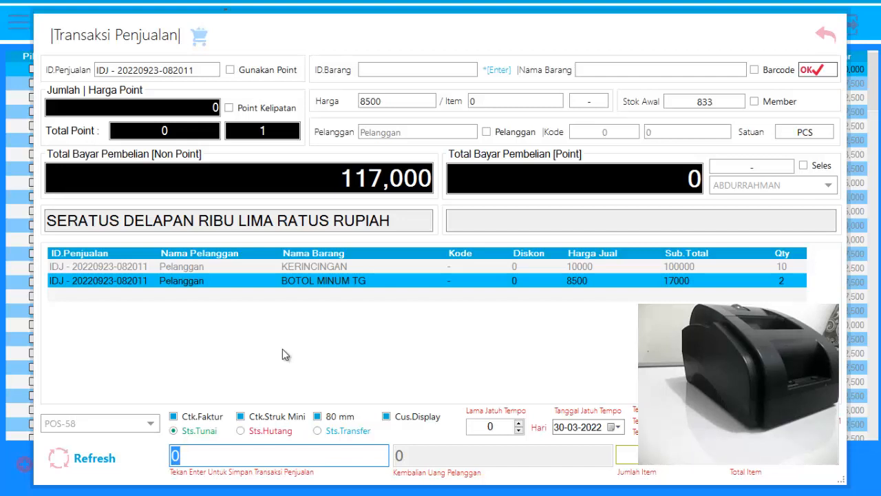
left_click(174, 416)
left_click(173, 416)
left_click(174, 418)
left_click(242, 417)
left_click(317, 417)
left_click(317, 417)
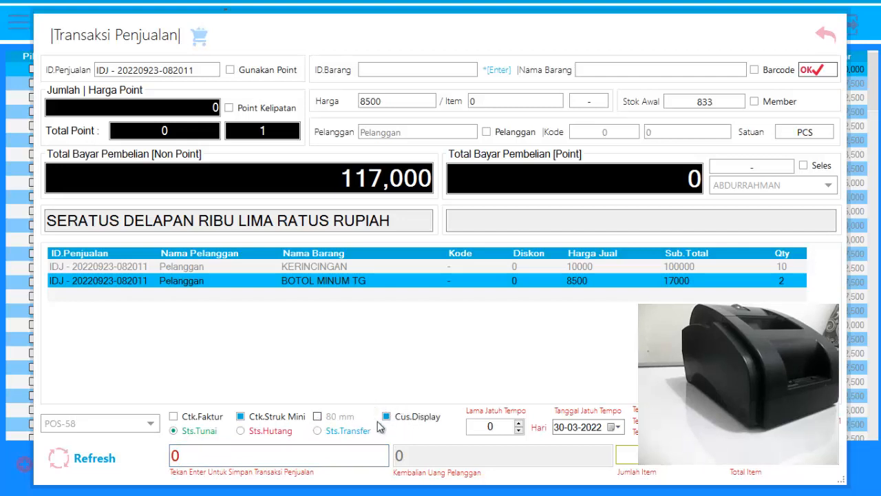
Try to save the cash sale with a customer payment of 12,000.
left_click_drag(258, 459, 113, 458)
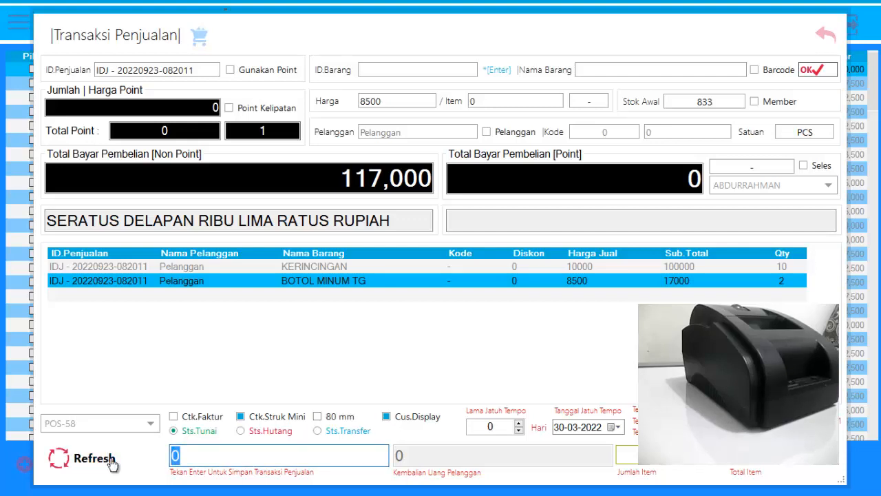
type("120000")
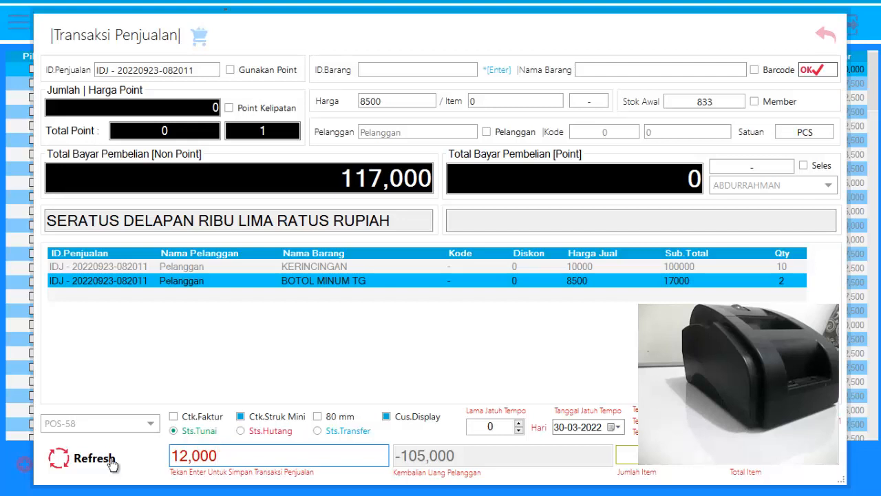
key("Return")
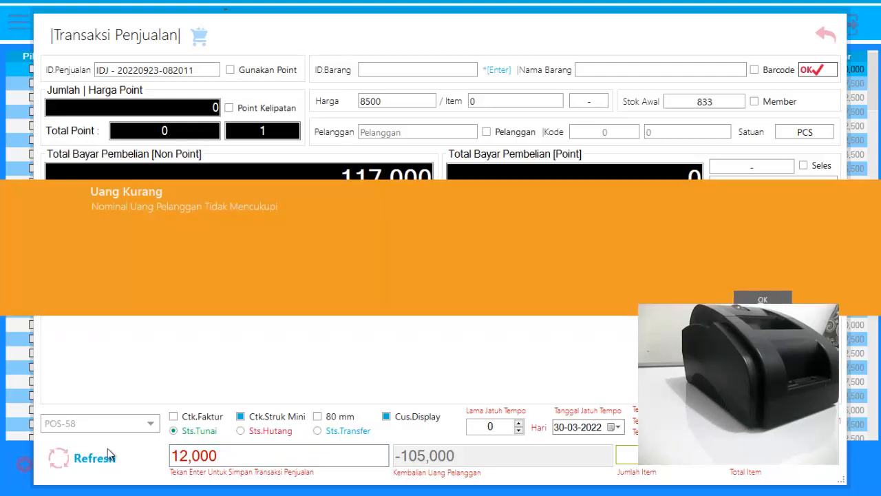
left_click(748, 301)
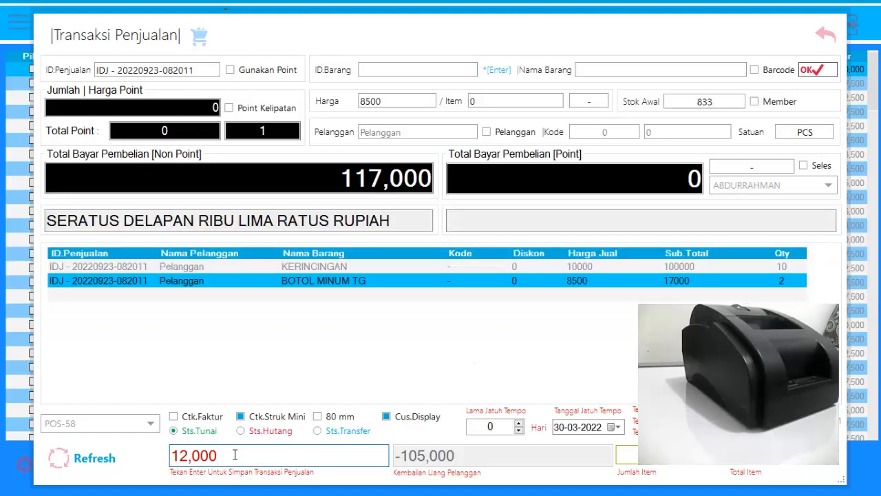
Set the customer's cash payment to 120,000 and save the sales transaction.
type("0")
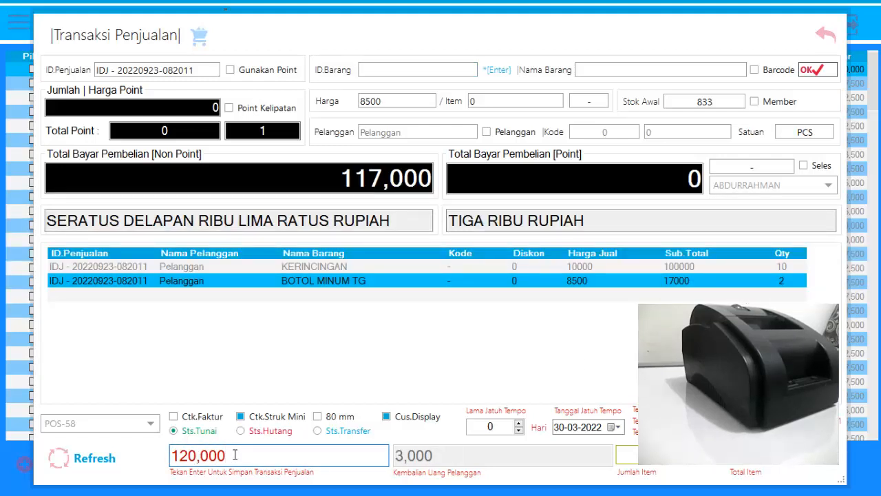
left_click_drag(246, 449, 152, 453)
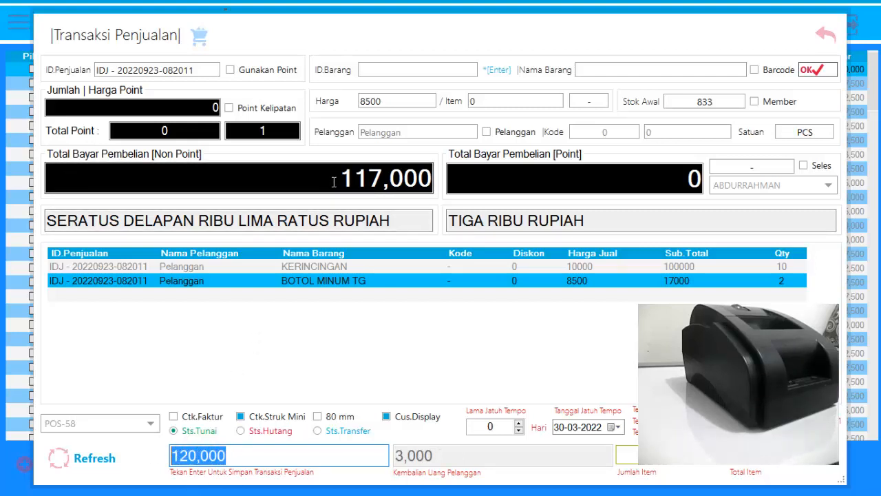
left_click_drag(333, 181, 434, 180)
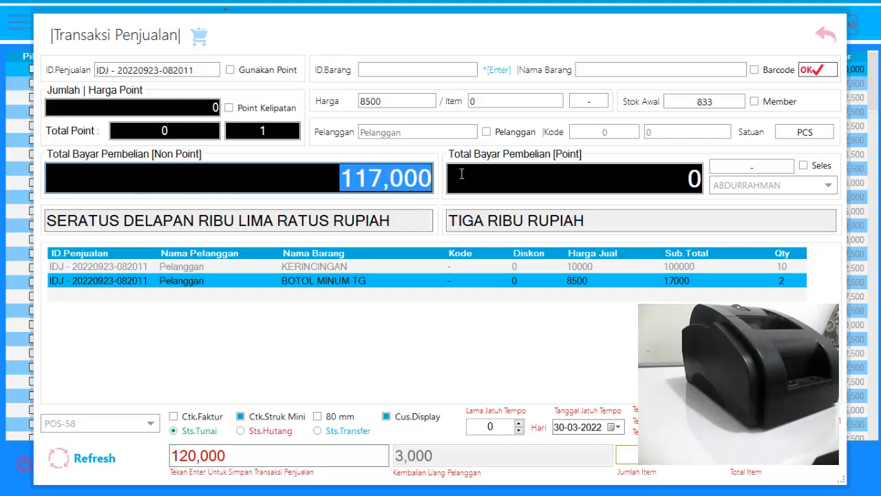
left_click(360, 461)
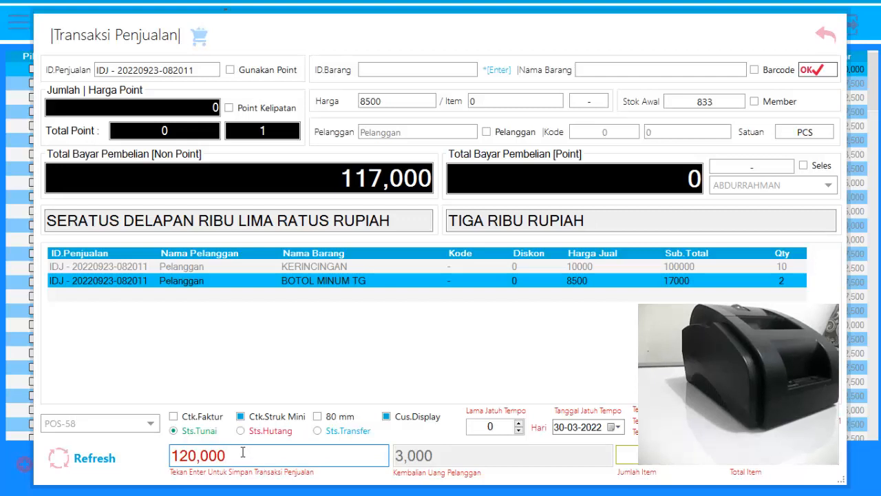
key("Return")
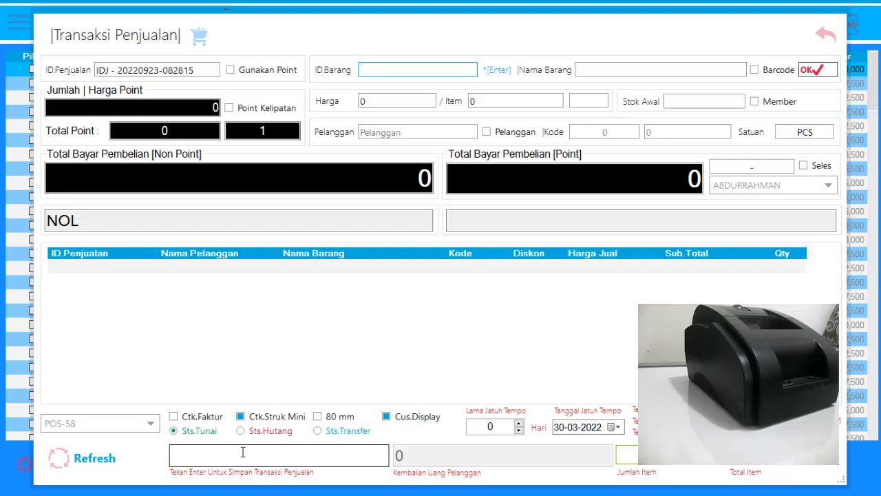
Add the item PISTOL AIR from the item list to the new sale.
key("Return")
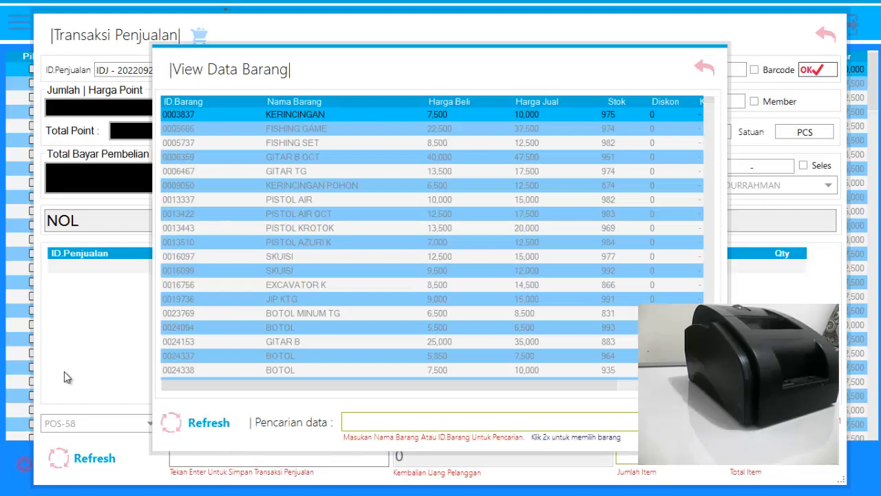
double_click(317, 202)
left_click(812, 70)
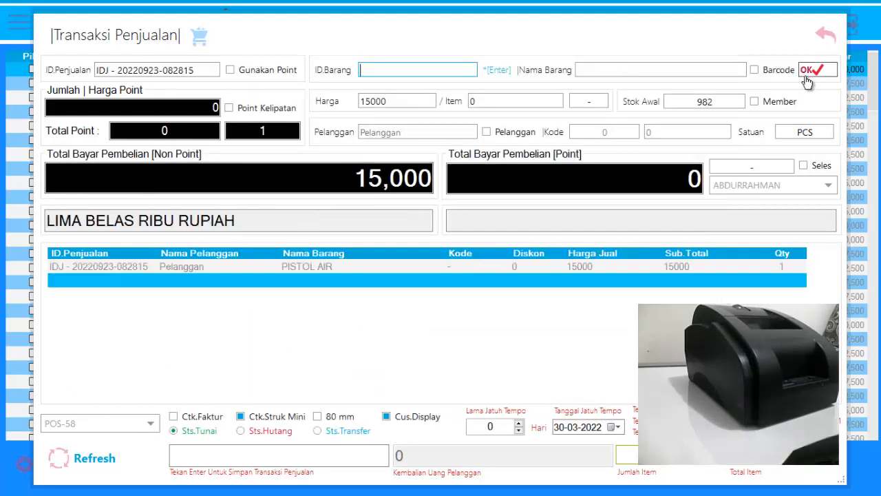
Add the 7,500 BOTOL (ID 0024337) and JIP KTG from the item list to the sale.
key("Return")
double_click(303, 351)
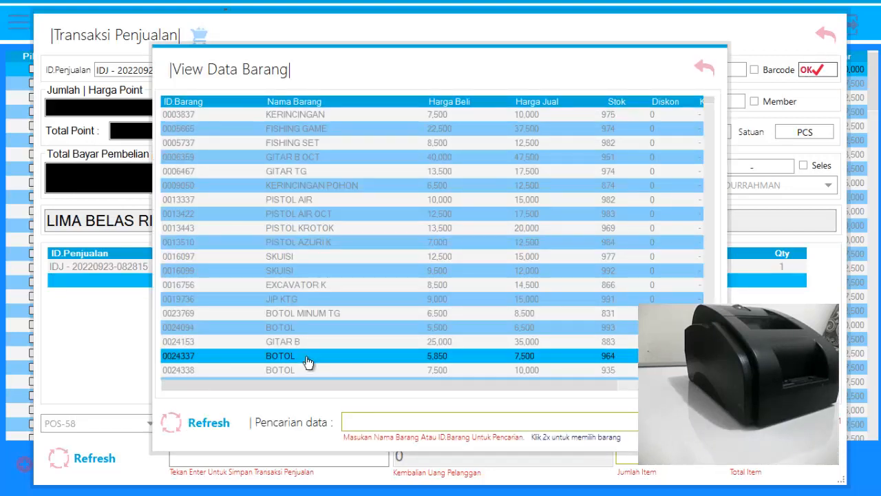
left_click(811, 71)
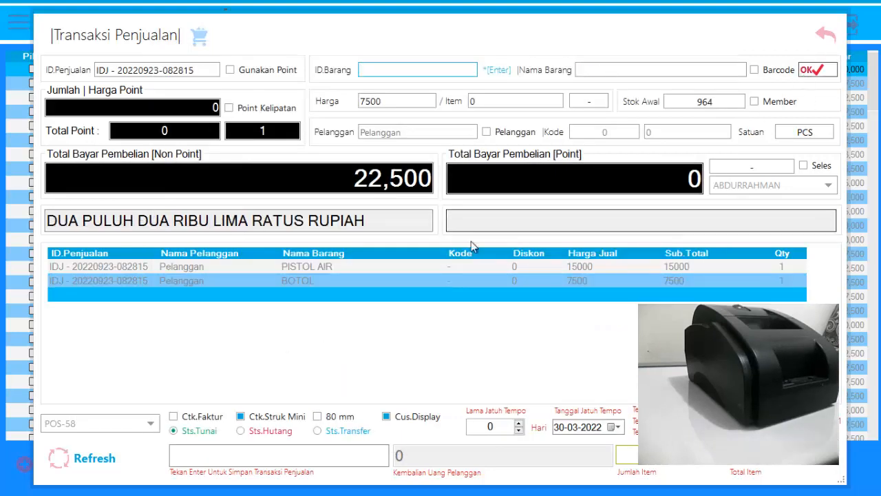
key("Return")
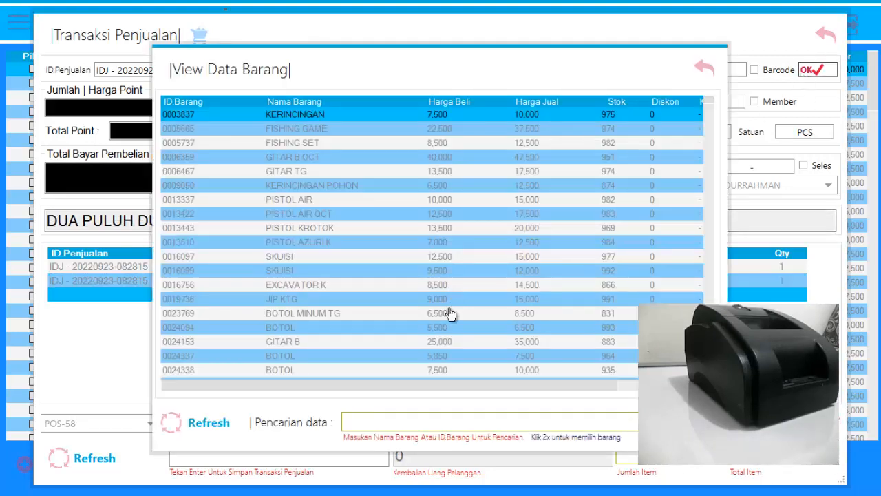
left_click(312, 302)
double_click(313, 303)
left_click(810, 71)
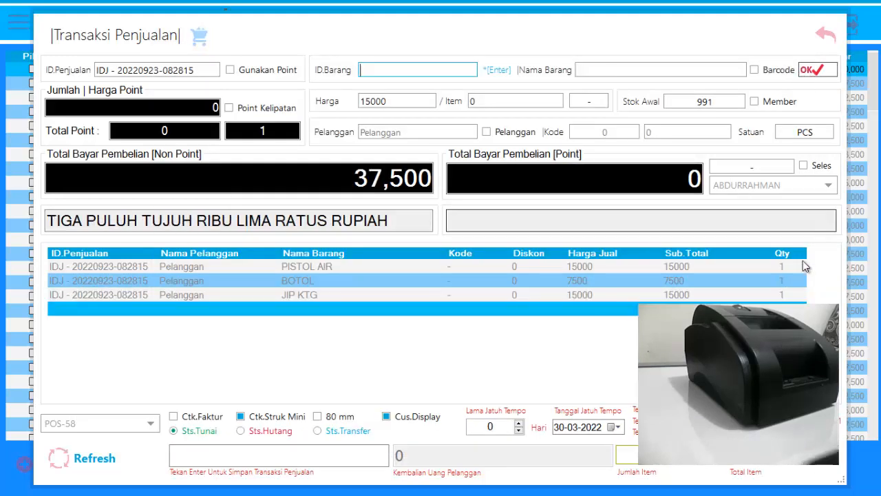
Set the JIP KTG quantity to 5 and put the sale on hold as a pending transaction.
left_click(793, 293)
left_click(793, 293)
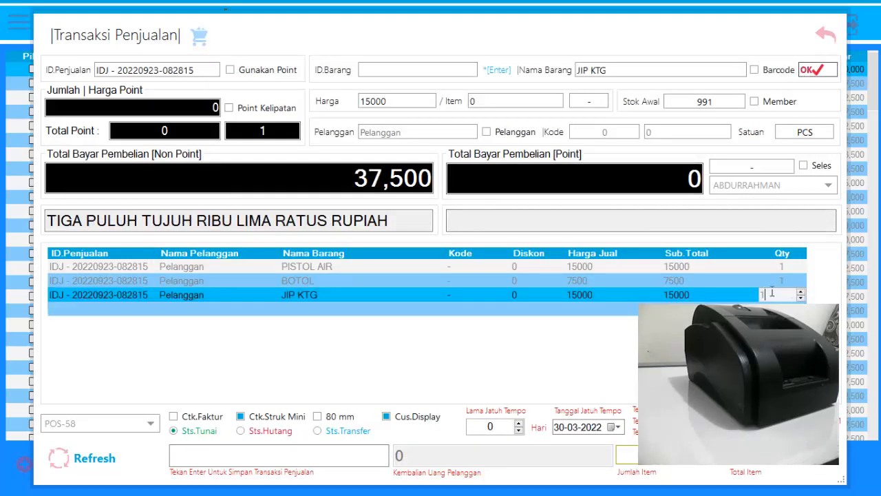
type("5")
key("Return")
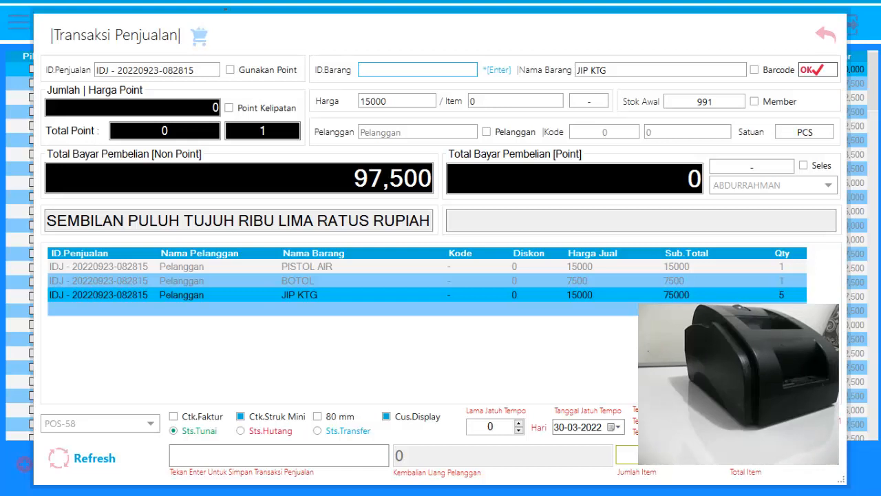
key("Escape")
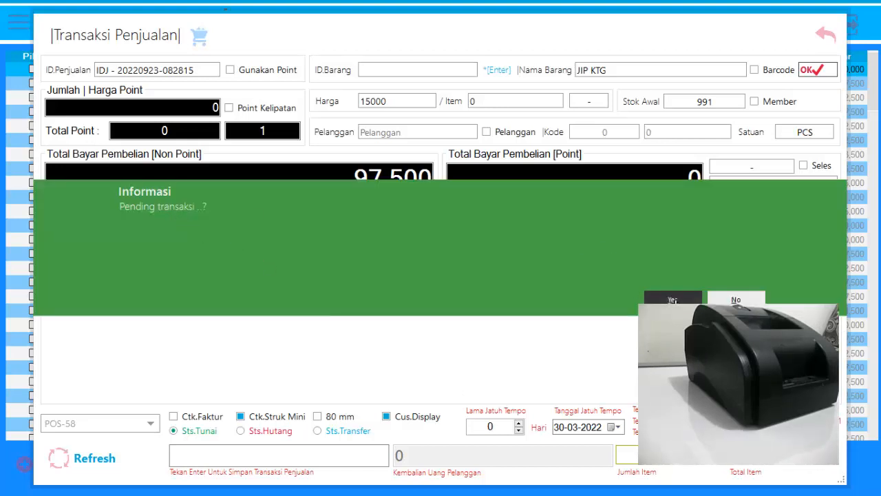
left_click(673, 299)
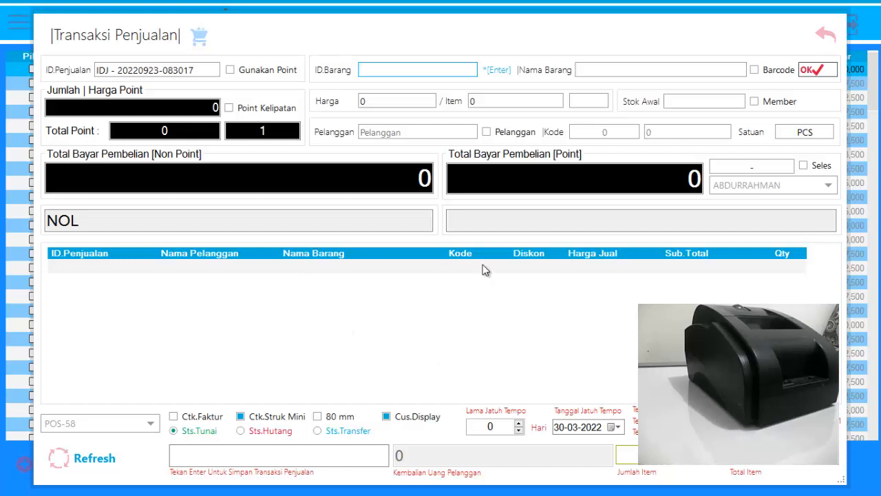
Add GITAR B OCT from the item list to the new sale and set its quantity to 2.
key("Return")
left_click(313, 158)
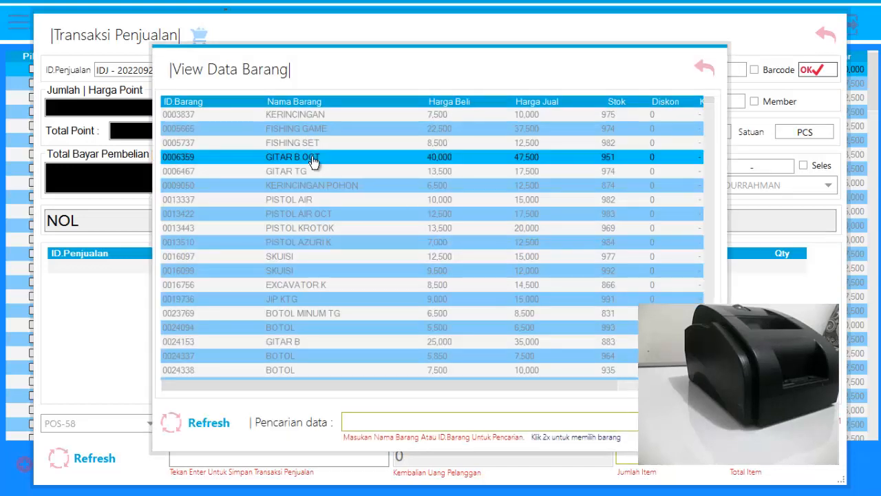
double_click(313, 160)
left_click(819, 72)
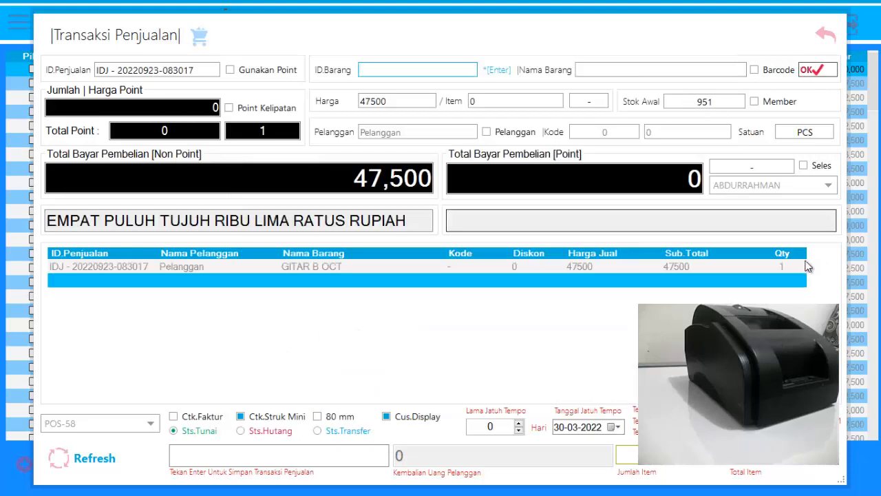
left_click(798, 268)
left_click(803, 268)
left_click(801, 264)
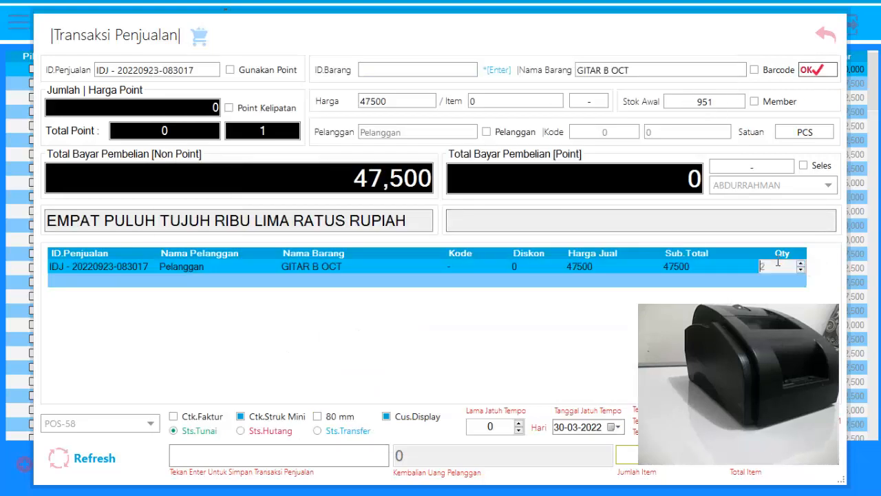
left_click(742, 263)
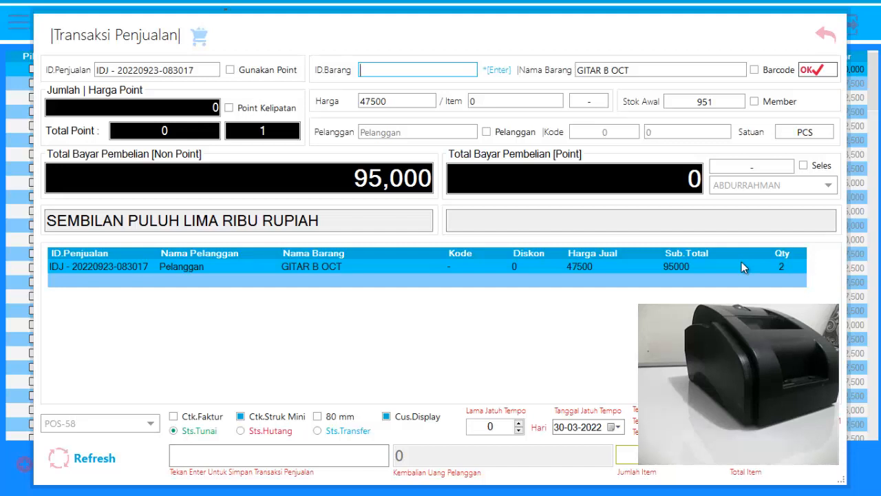
Set the customer's cash payment for the GITAR B OCT sale to 100,000 and save the transaction.
left_click(212, 454)
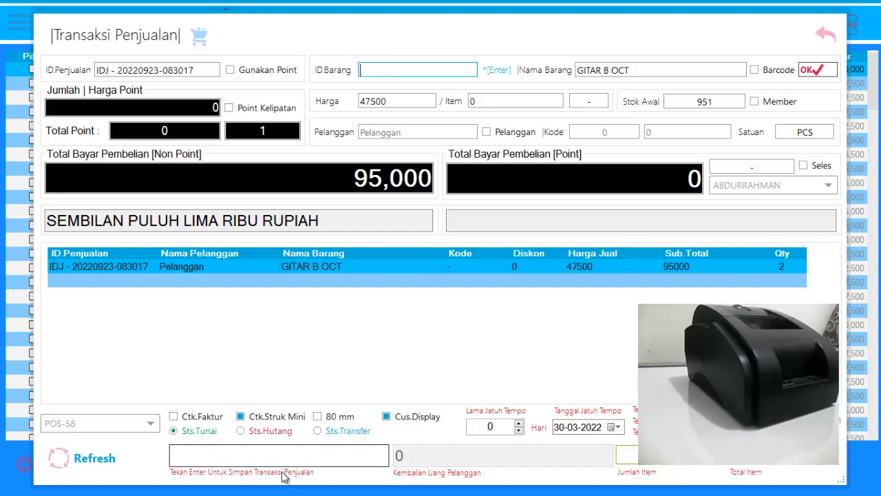
type("1000000")
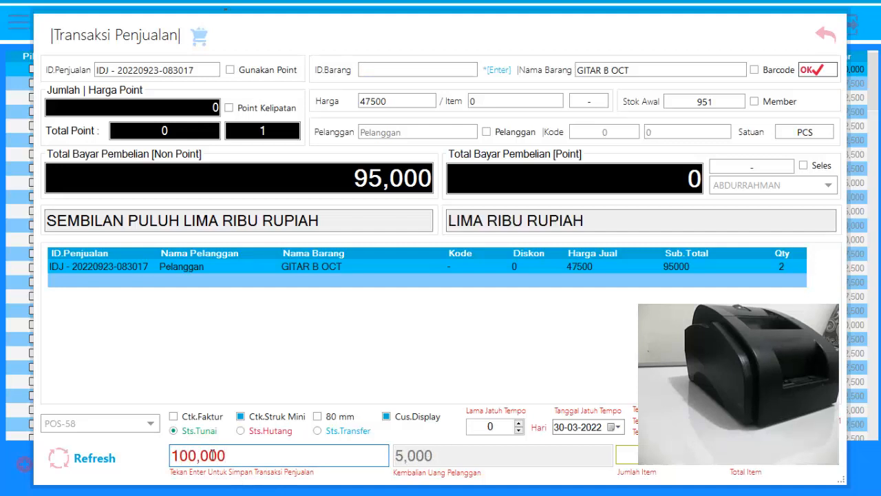
key("Return")
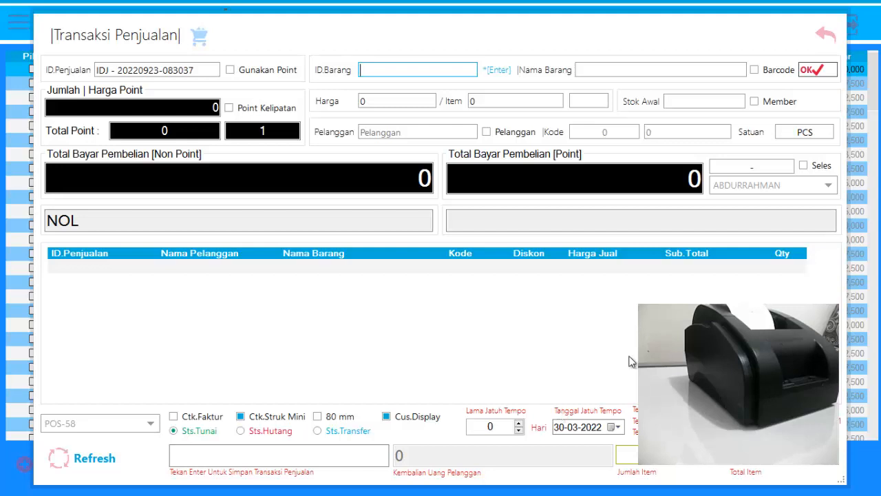
Recall the pending transaction by selecting all its items, saving them to the cart, and closing the pending data.
key("F2")
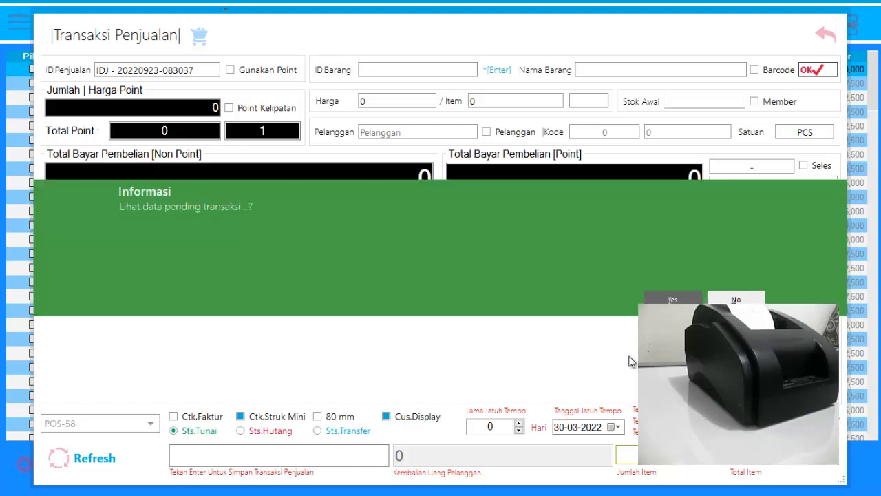
left_click(673, 300)
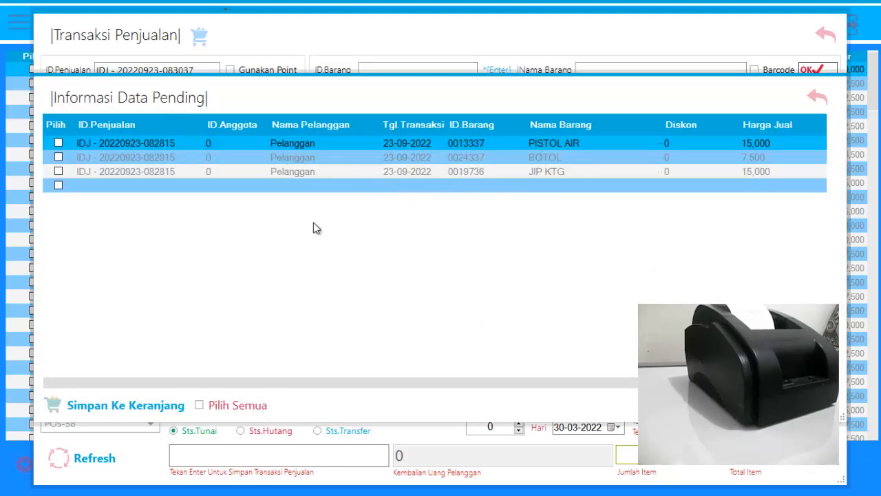
left_click(200, 406)
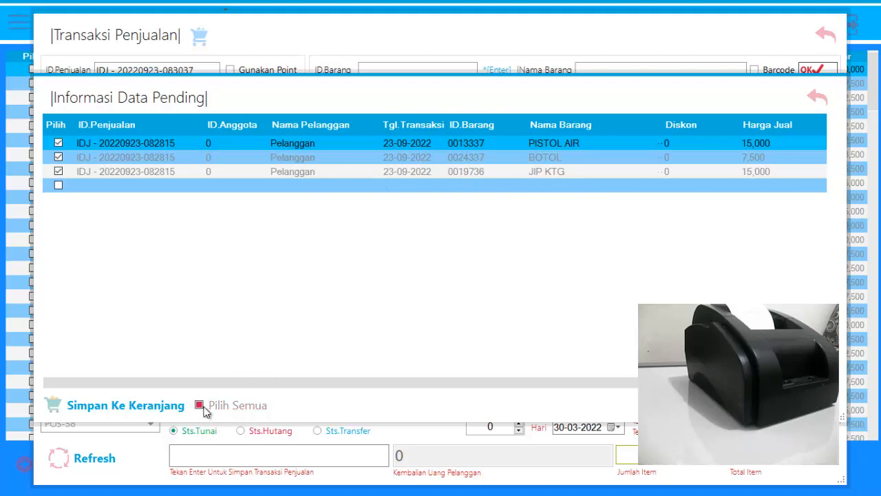
left_click(130, 408)
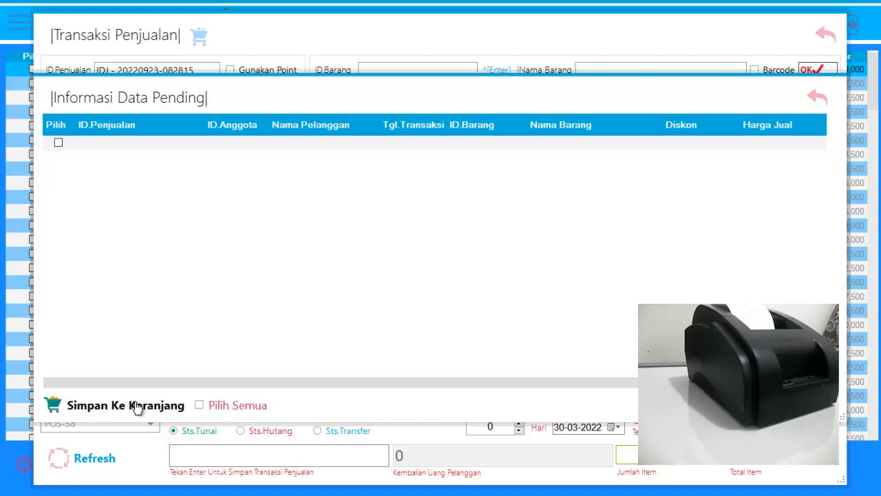
left_click(818, 97)
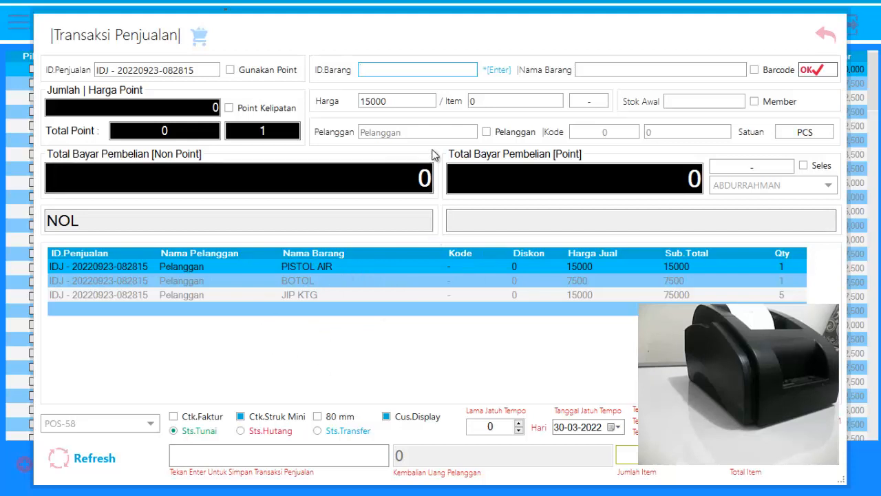
Add the 15,000 SKUISI (ID 0016097) from the item list to the recalled sale.
key("Return")
left_click(343, 330)
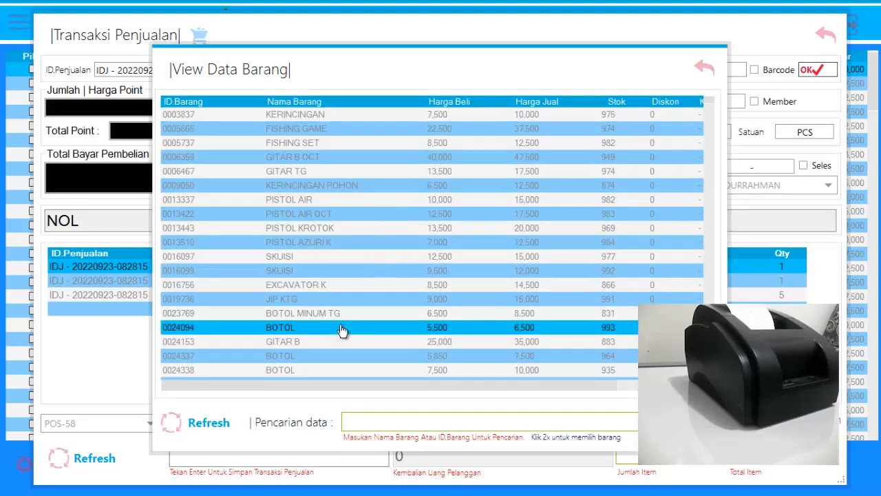
double_click(305, 257)
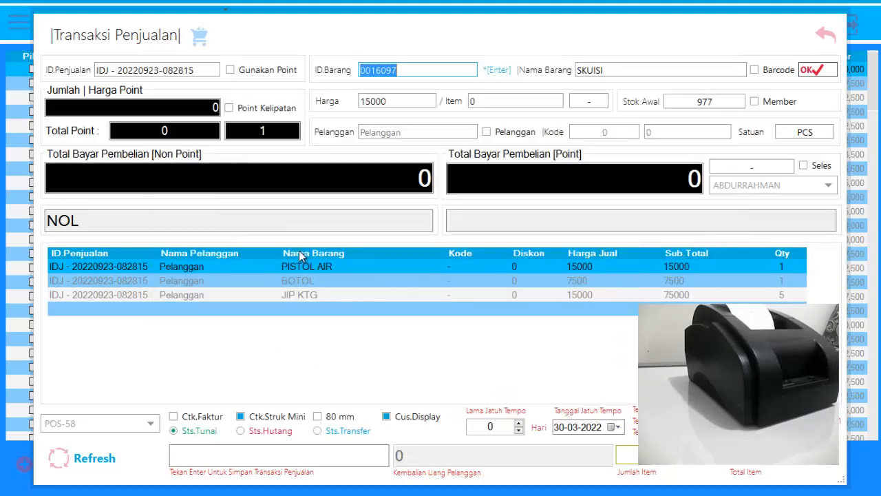
left_click(819, 71)
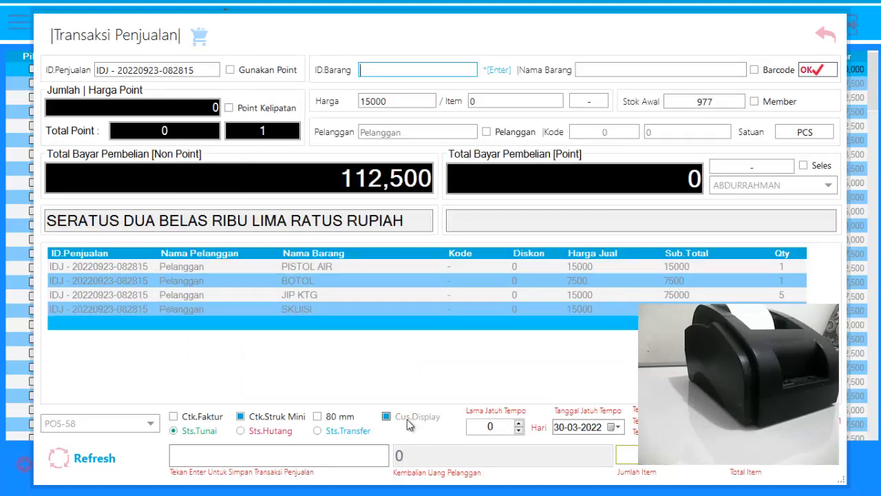
Set the customer's cash payment for the recalled sale to 115,000 and save the transaction.
left_click(272, 458)
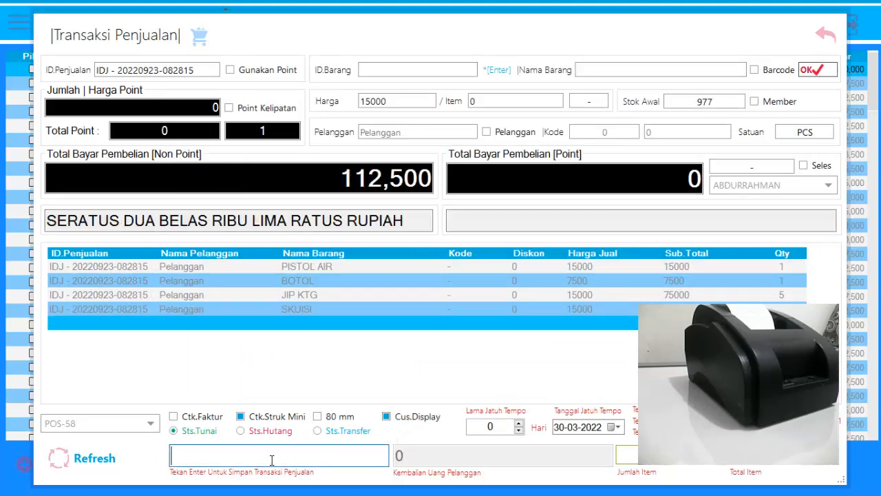
type("1")
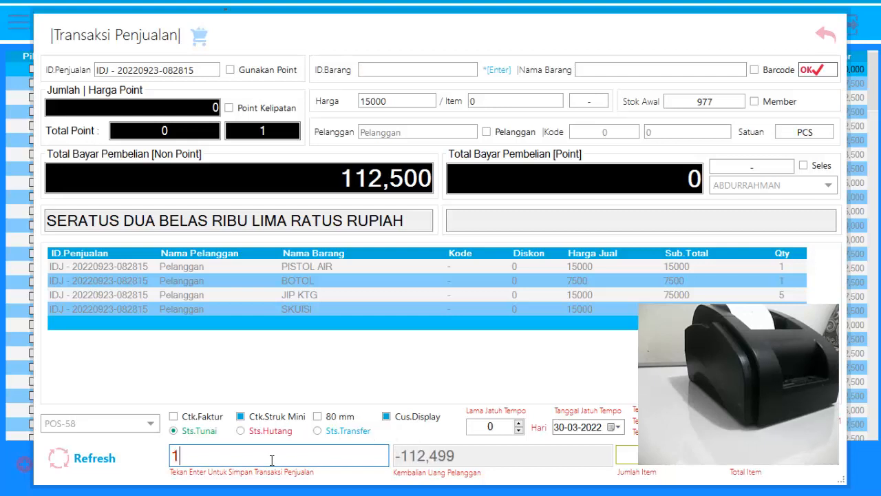
type("15,000")
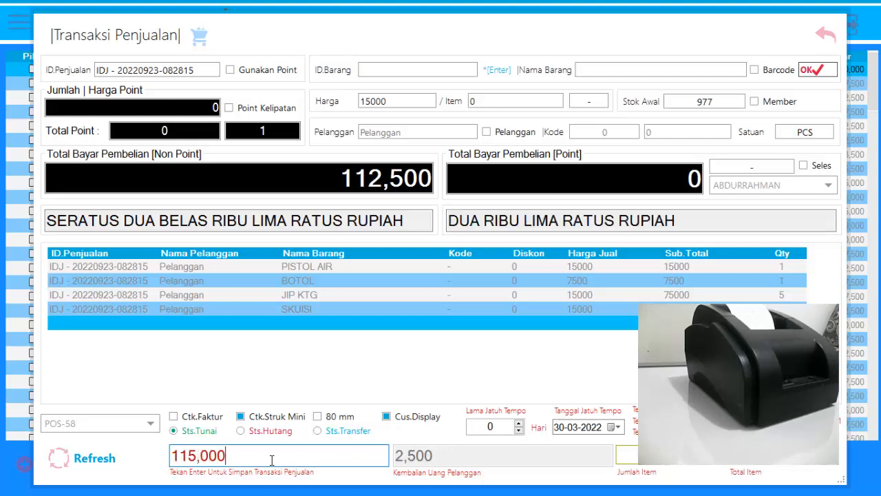
key("Return")
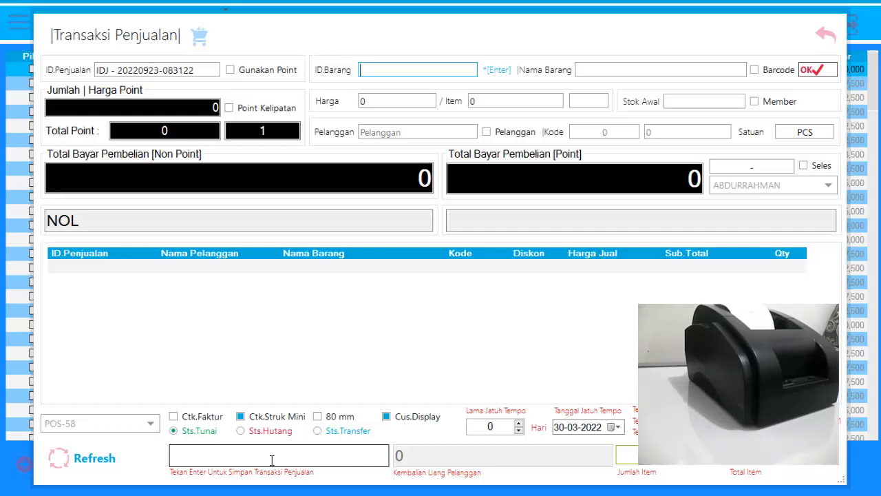
Close the sales transaction form and start a new sales transaction from the sales list.
left_click(827, 34)
left_click(137, 463)
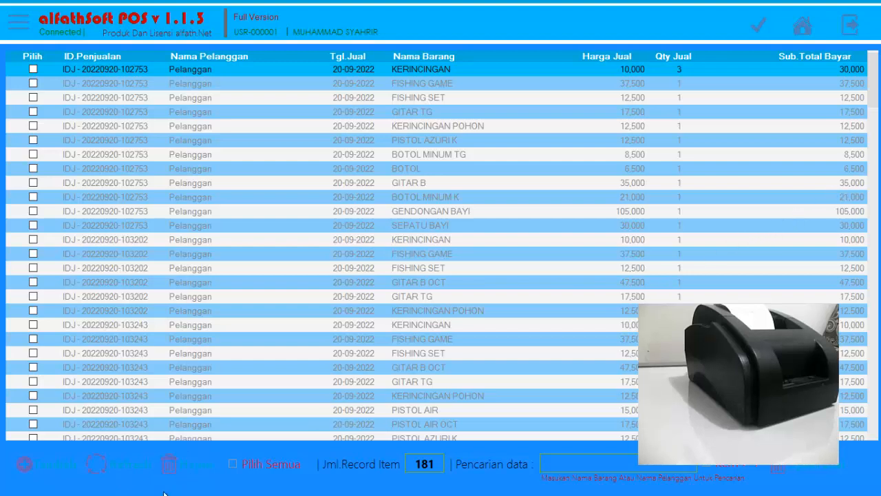
left_click(62, 464)
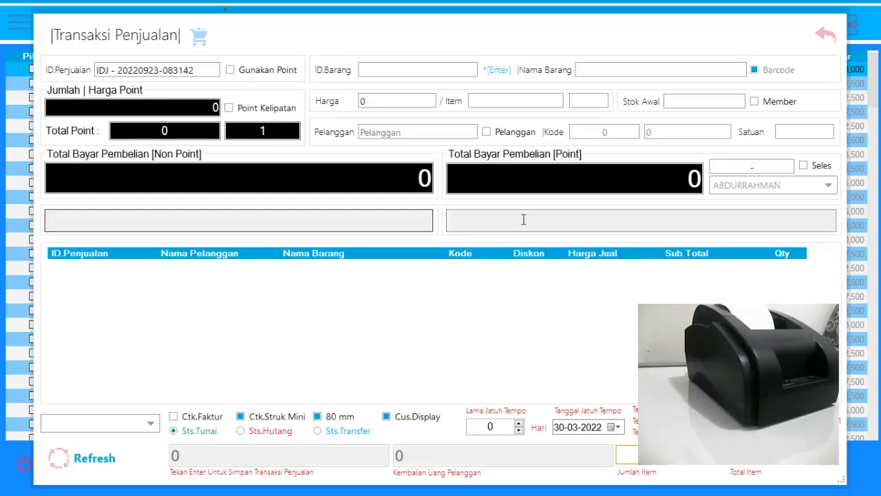
Try to look up an item for the new sale with barcode mode on and no item ID entered.
left_click(408, 68)
key("Return")
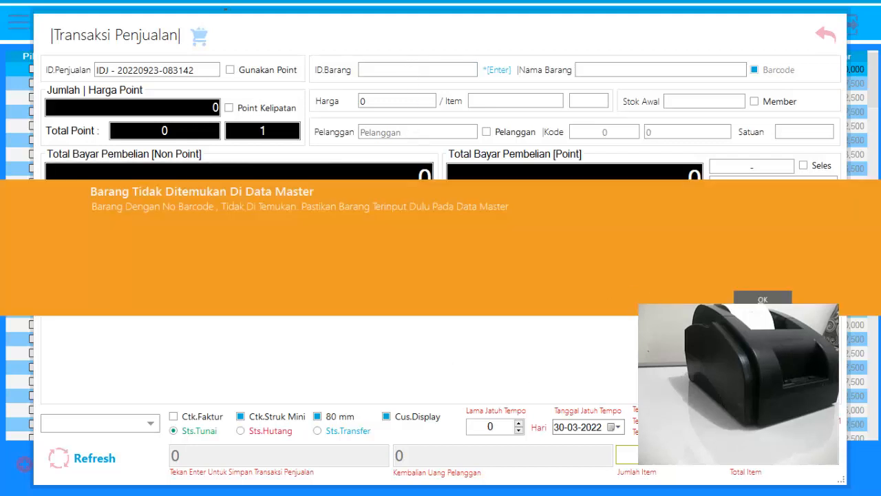
left_click(758, 300)
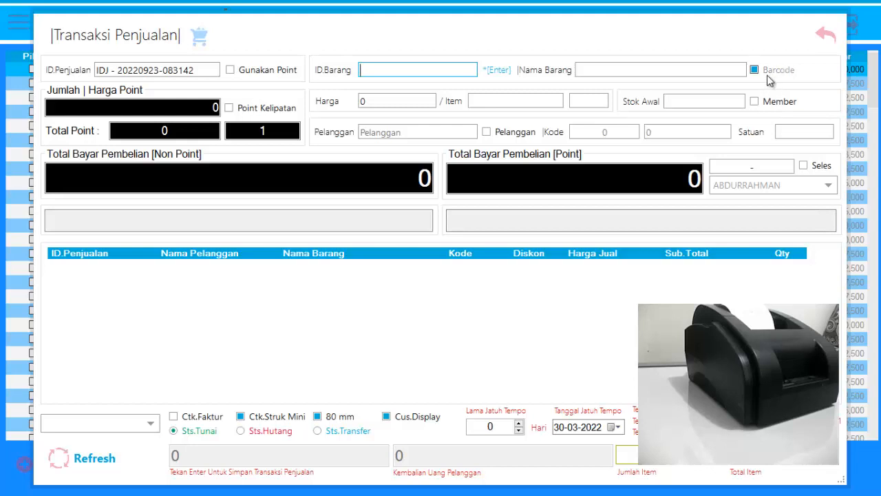
Turn off barcode mode and add EXCAVATOR K from the item list to the new sale.
left_click(770, 75)
key("Return")
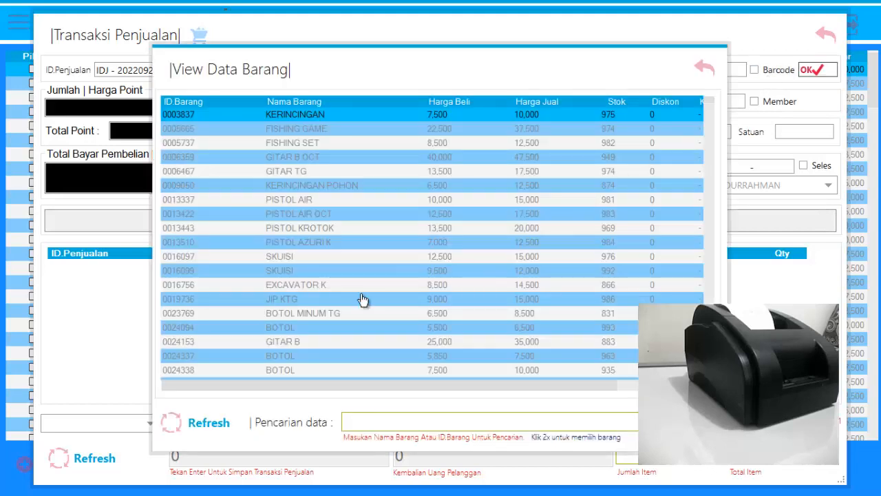
double_click(326, 286)
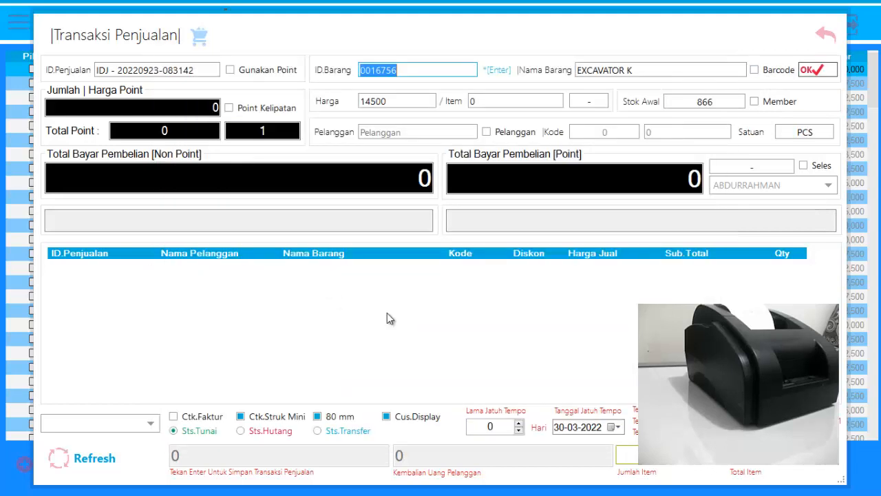
left_click(816, 70)
Add PISTOL KROTOK from the item list to the sale.
key("Return")
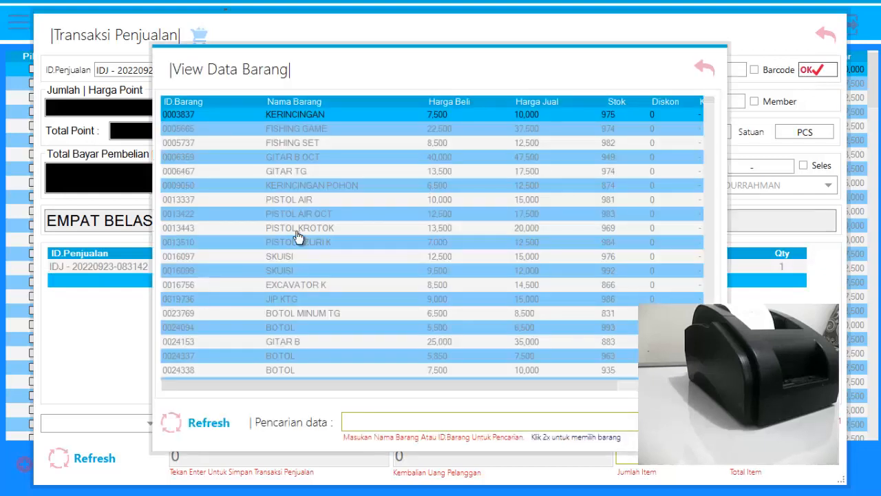
double_click(293, 229)
left_click(802, 71)
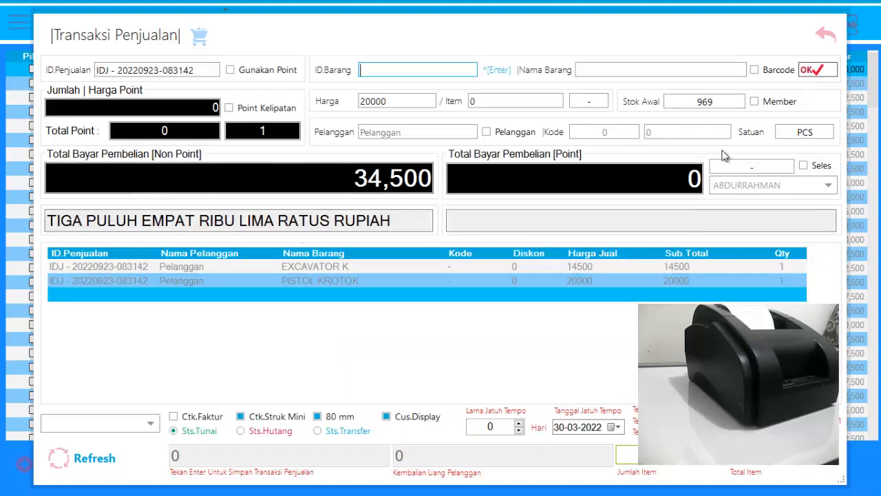
Cancel all items in the current sale and close the sales transaction form.
left_click(404, 283)
right_click(404, 282)
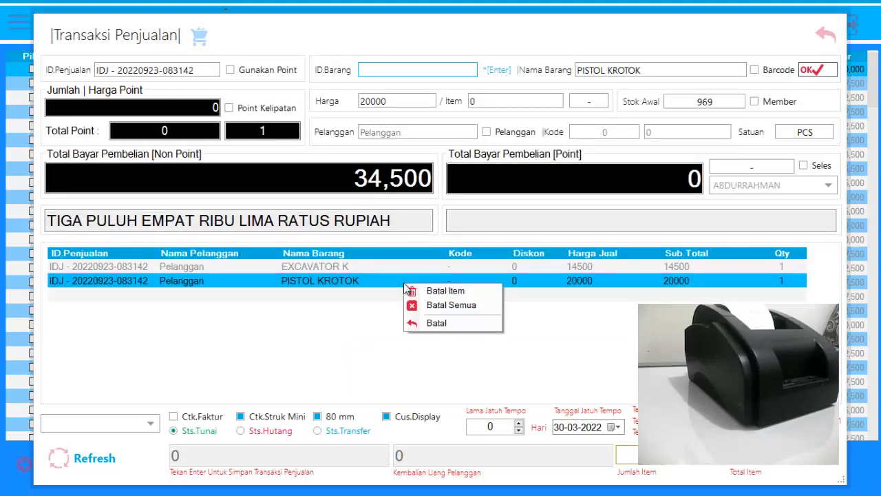
left_click(434, 308)
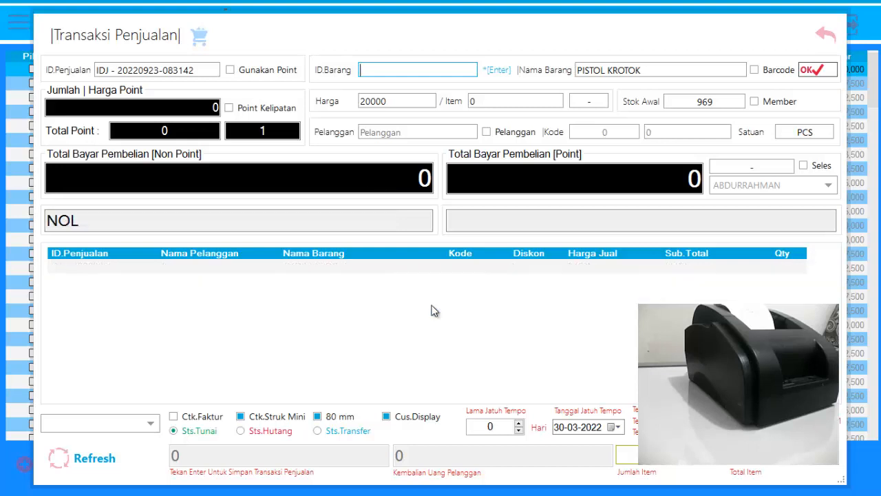
left_click(828, 35)
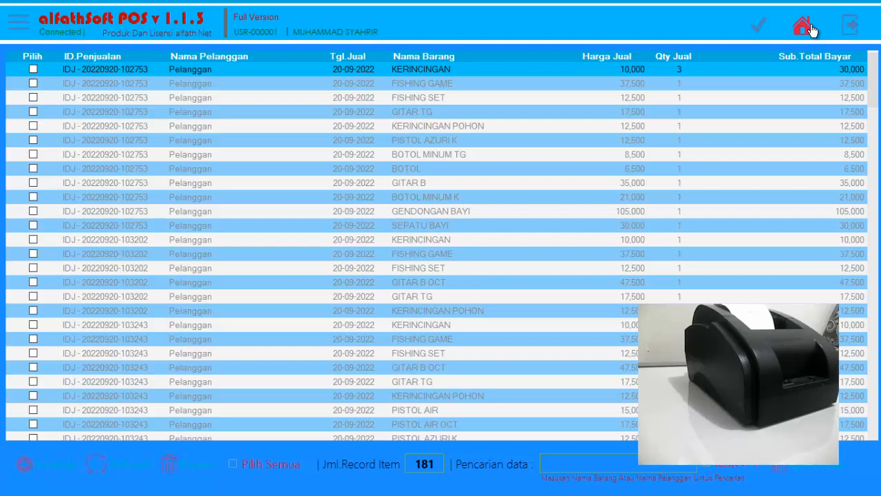
Leave the sales list, open the sales cancellation list (Batal Penjualan) and sort it by date ascending.
left_click(804, 27)
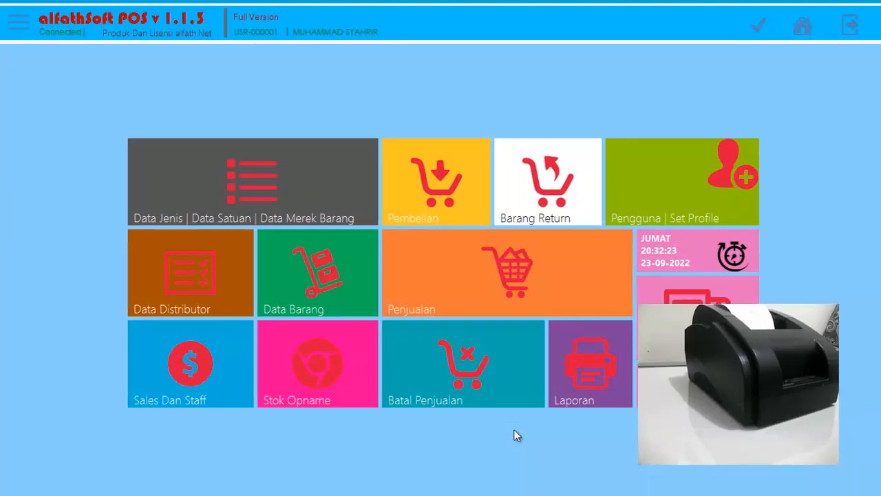
left_click(455, 369)
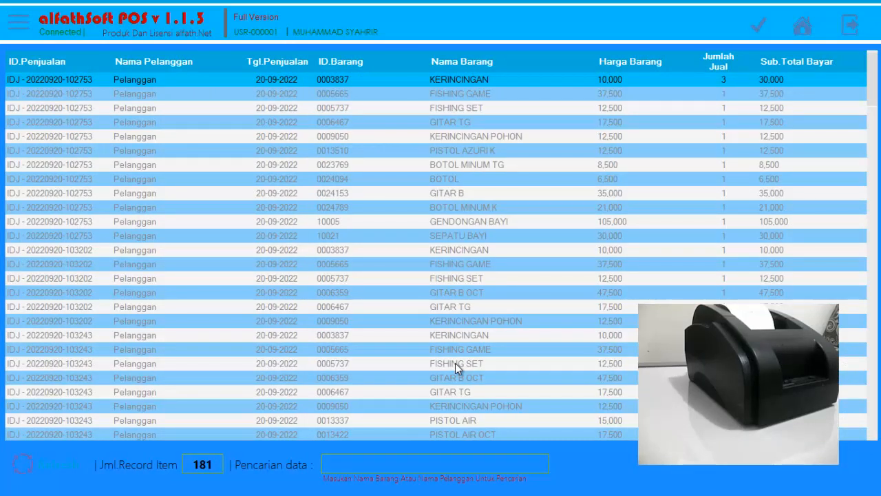
right_click(412, 206)
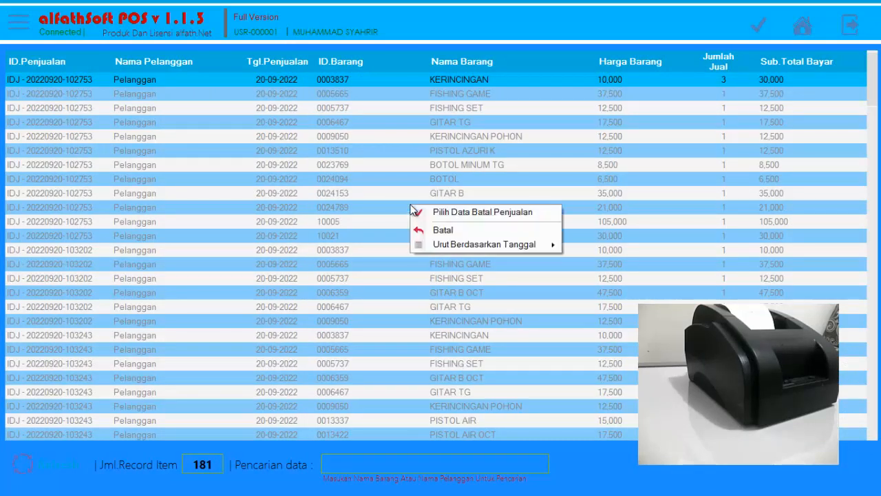
mouse_move(463, 250)
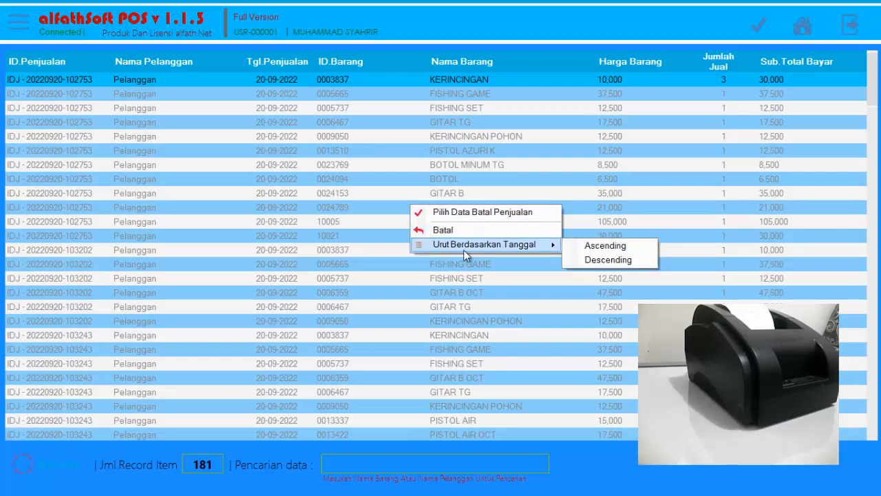
left_click(605, 247)
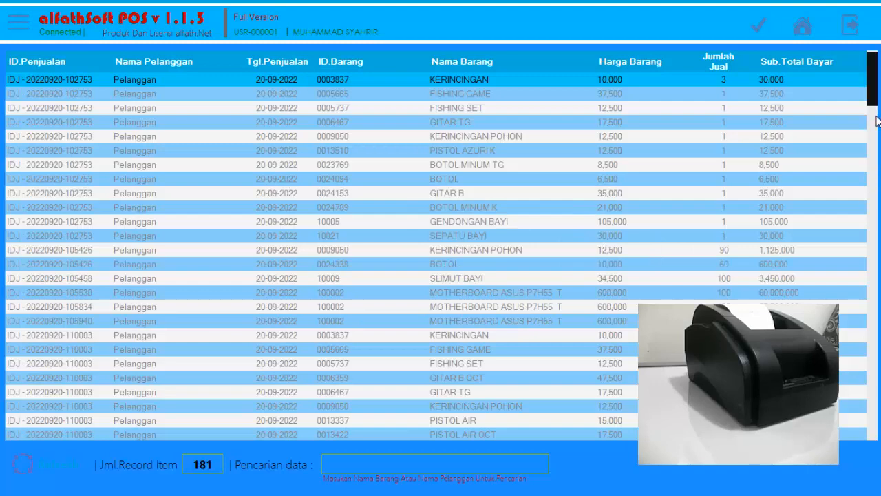
Open the JIP KTG line of the 23-09-2022 sale for cancellation.
left_click_drag(876, 99, 879, 444)
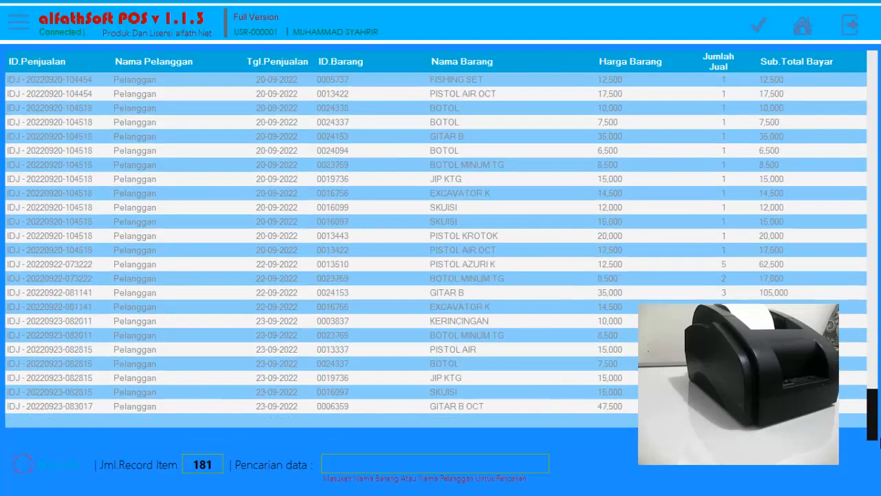
left_click(397, 405)
left_click(393, 393)
left_click(394, 407)
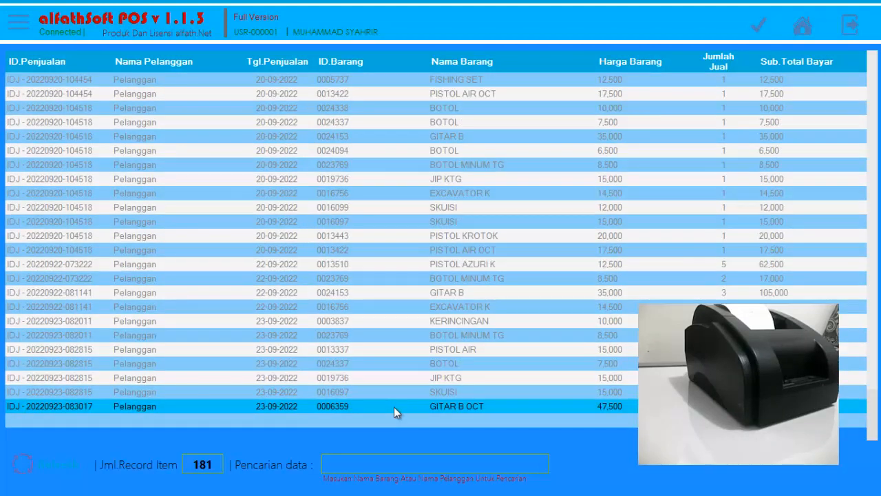
left_click(447, 379)
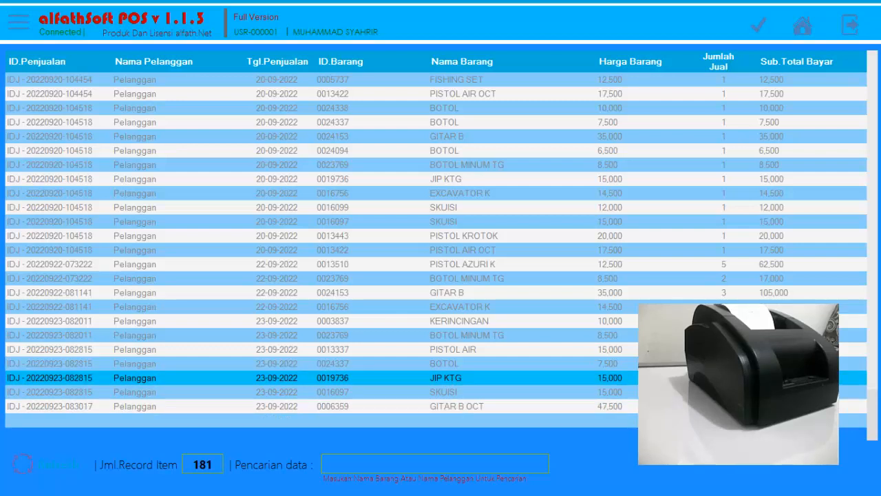
key("Return")
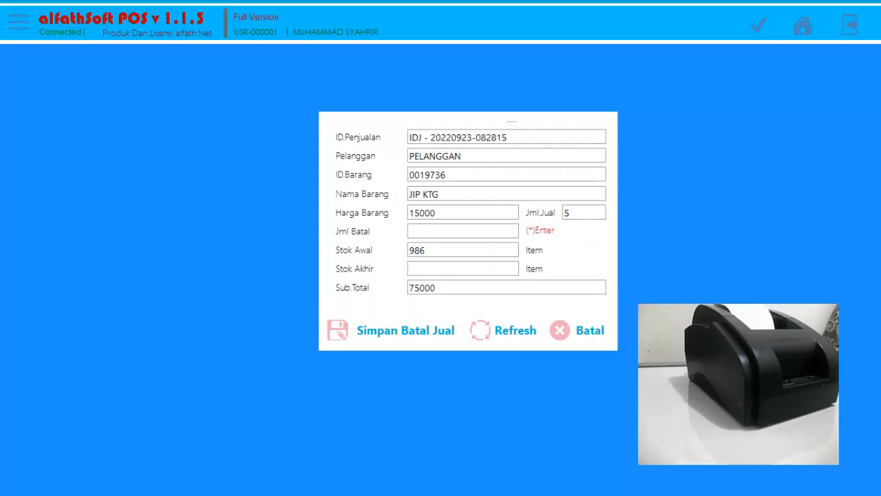
Set the cancelled quantity (Jml Batal) of JIP KTG to 2 and save the sales cancellation.
left_click(459, 233)
type("3")
key("shift+Home")
type("2")
key("Return")
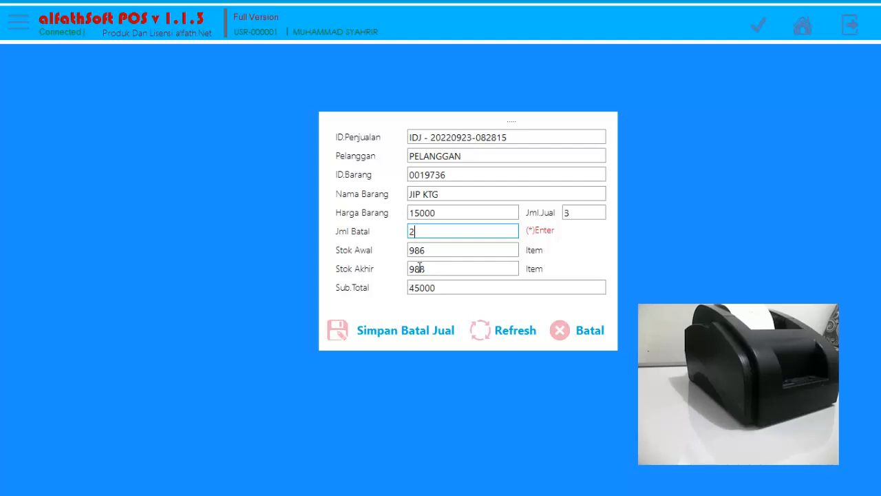
left_click(388, 335)
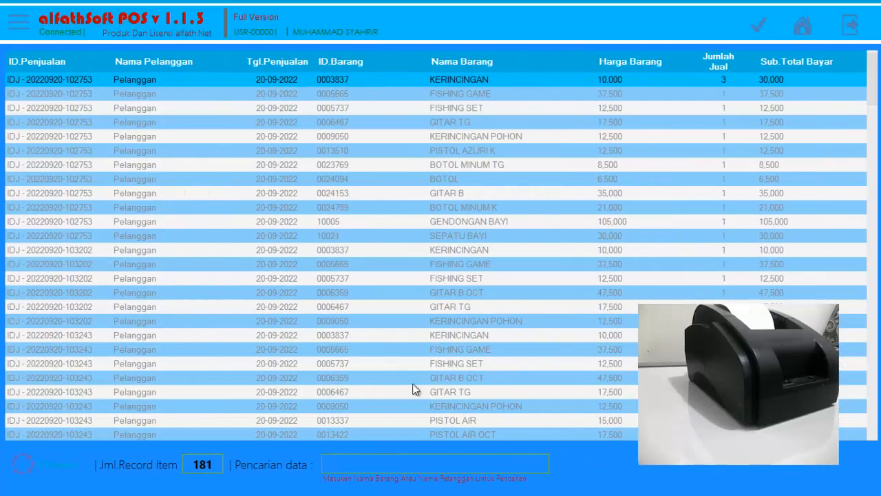
Sort the cancellation list by date ascending again and check the JIP KTG line of the 23-09-2022 sale.
right_click(522, 318)
left_click(551, 353)
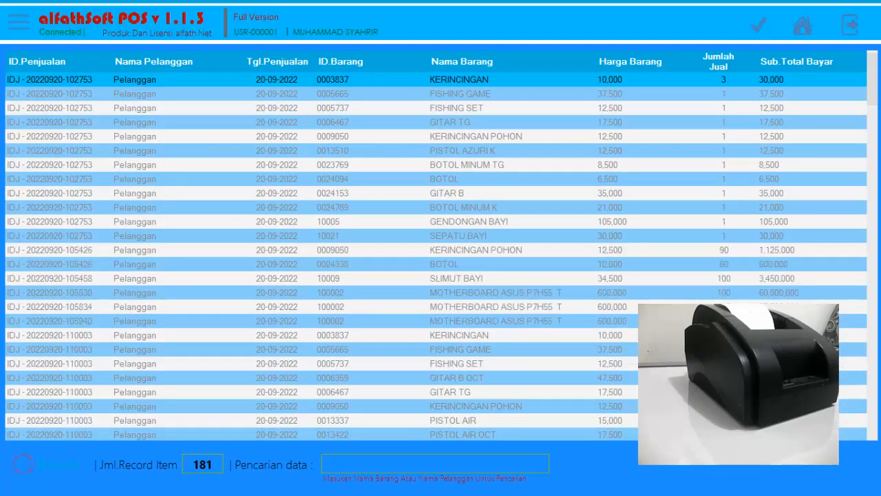
left_click_drag(875, 102, 875, 434)
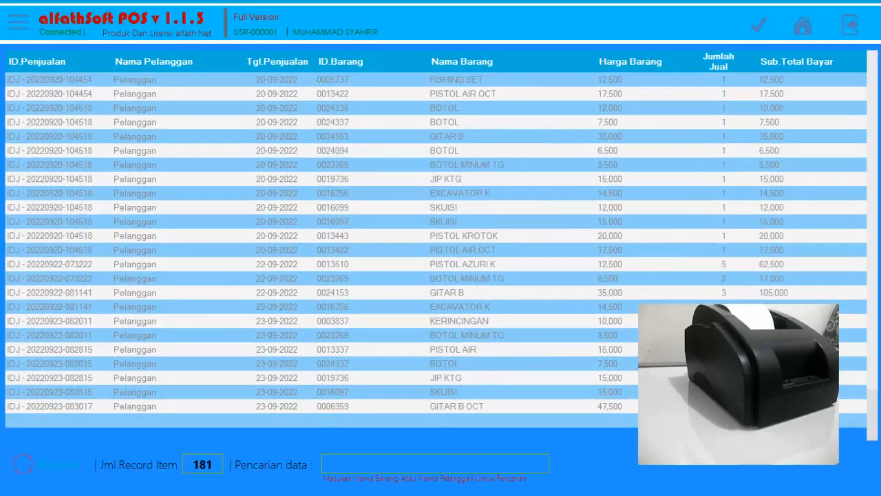
left_click(740, 378)
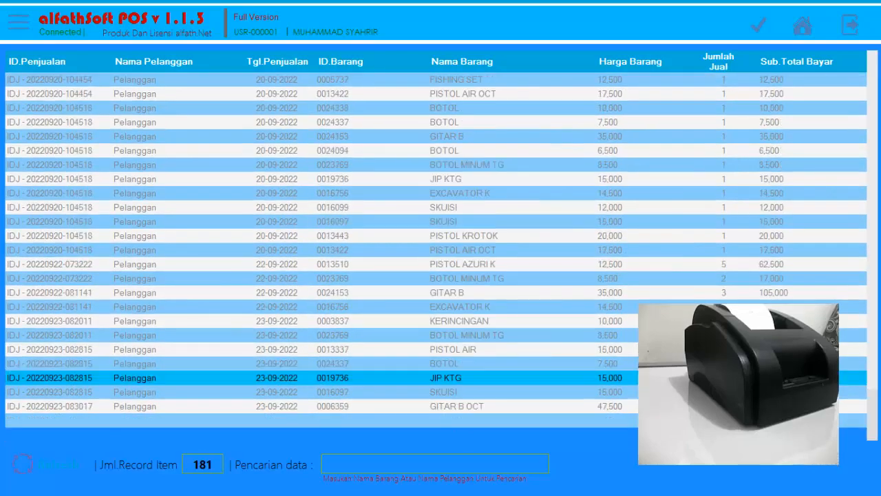
Leave the cancellation list, open the Stok Opname list, search it for 988 and clear the search.
left_click(803, 26)
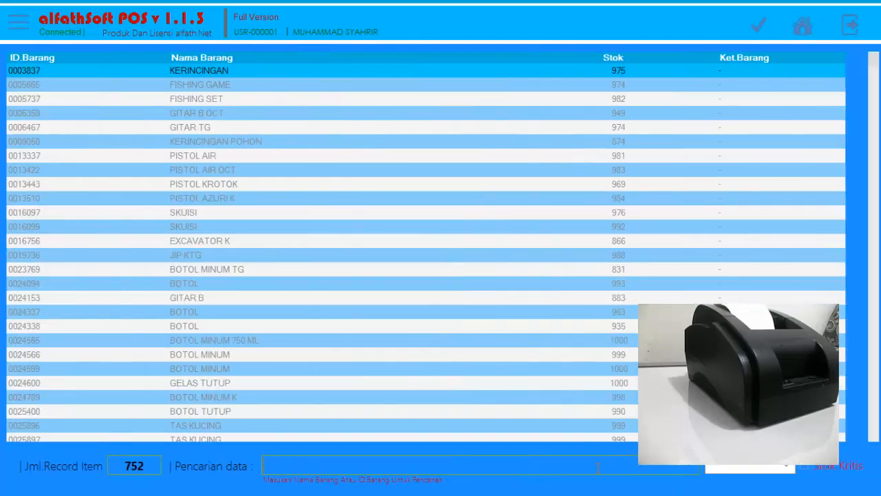
type("988")
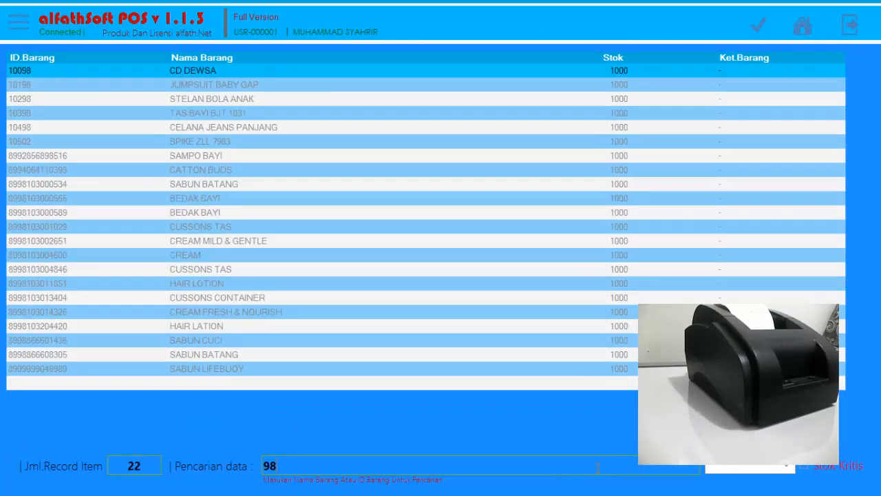
key("BackSpace")
key("BackSpace")
key("BackSpace")
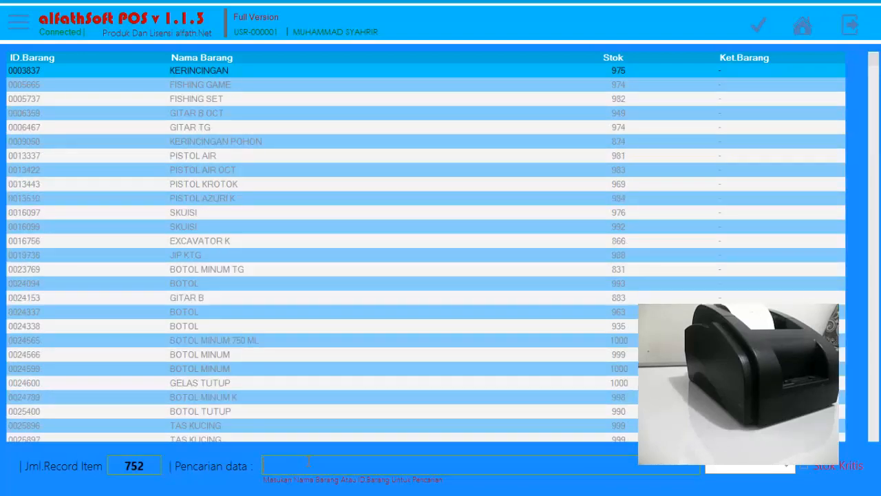
Search the stock list for jip to check the item's stock, clear the search and return to the home screen.
type("jip")
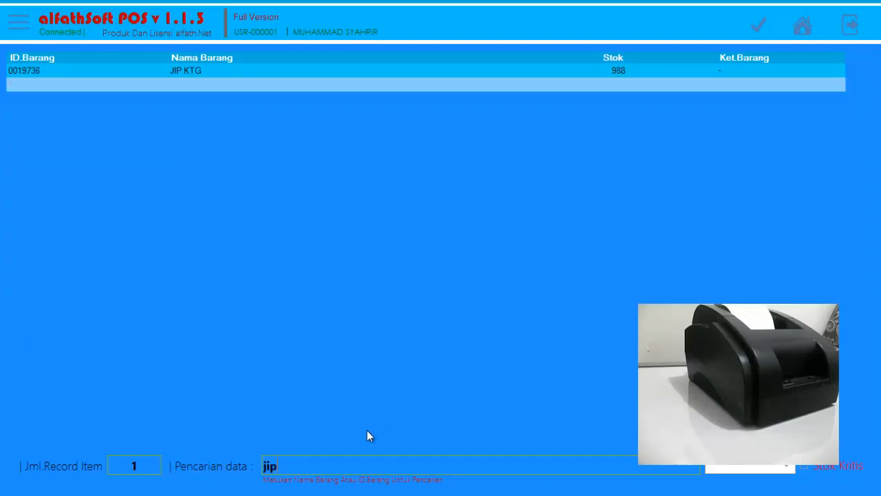
key("BackSpace")
key("BackSpace")
key("BackSpace")
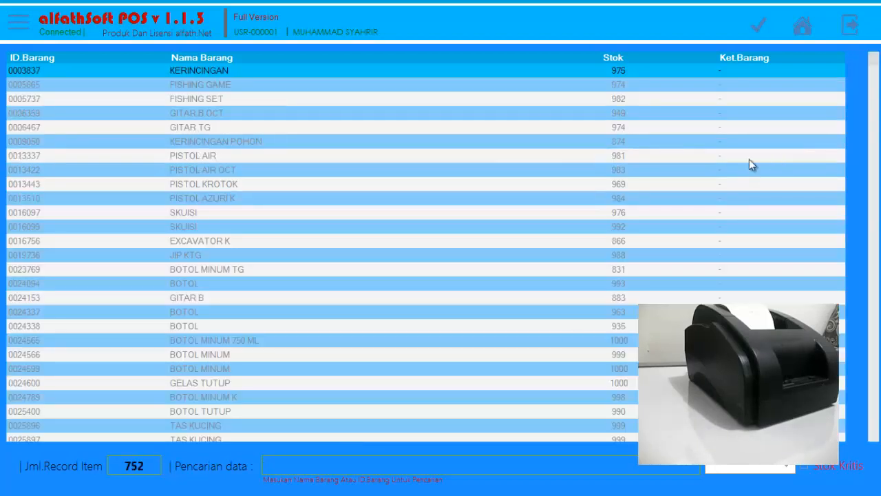
left_click(801, 27)
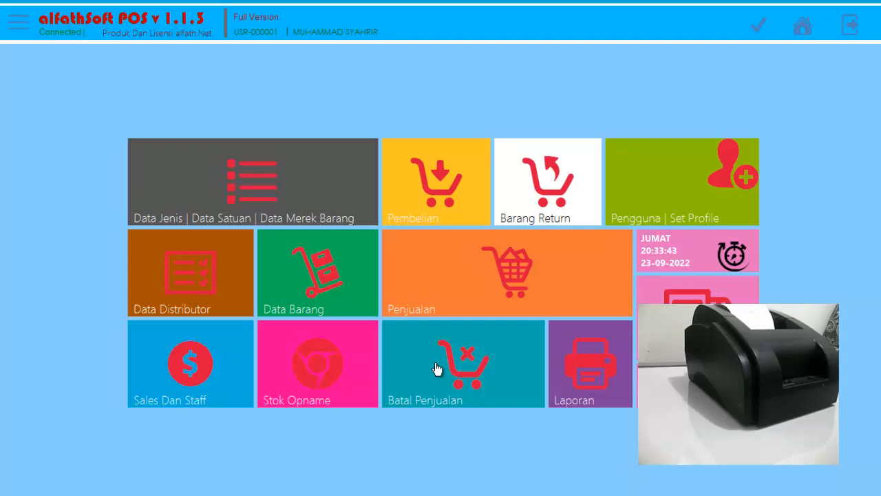
left_click(437, 369)
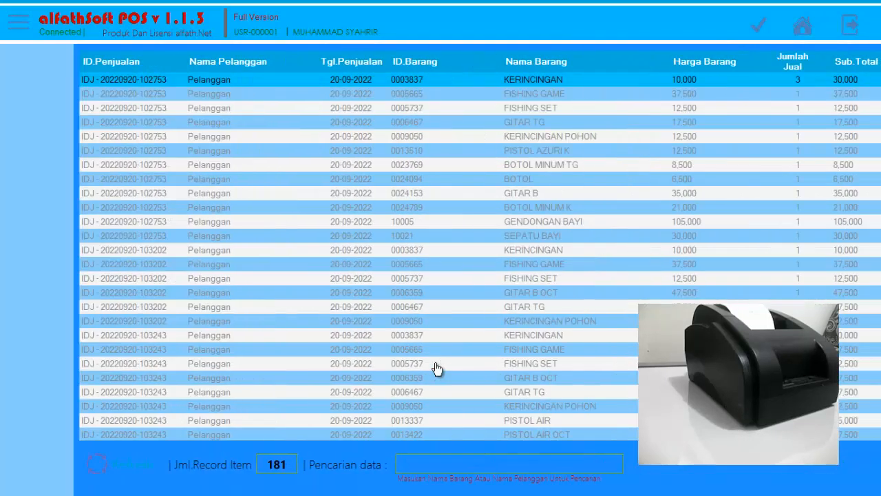
left_click(400, 299)
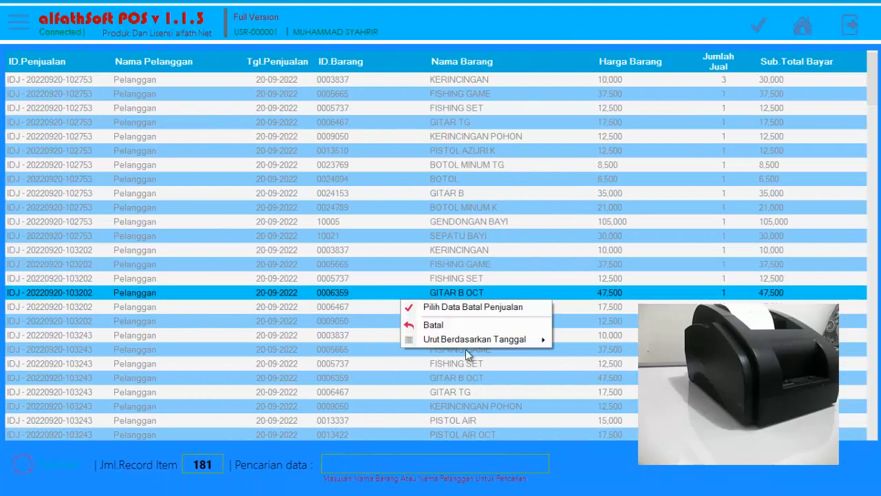
left_click(802, 28)
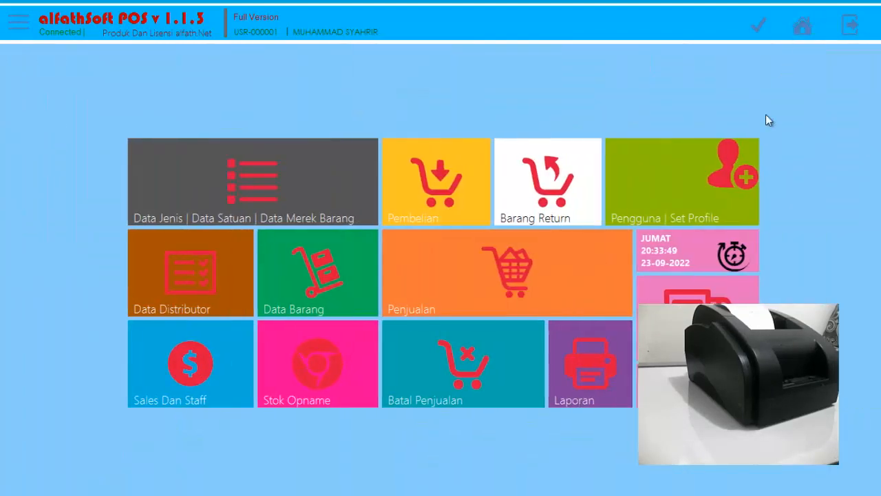
Open the sales list (Penjualan), sort it by date ascending and select the JIP KTG line dated 23-09-2022.
left_click(468, 299)
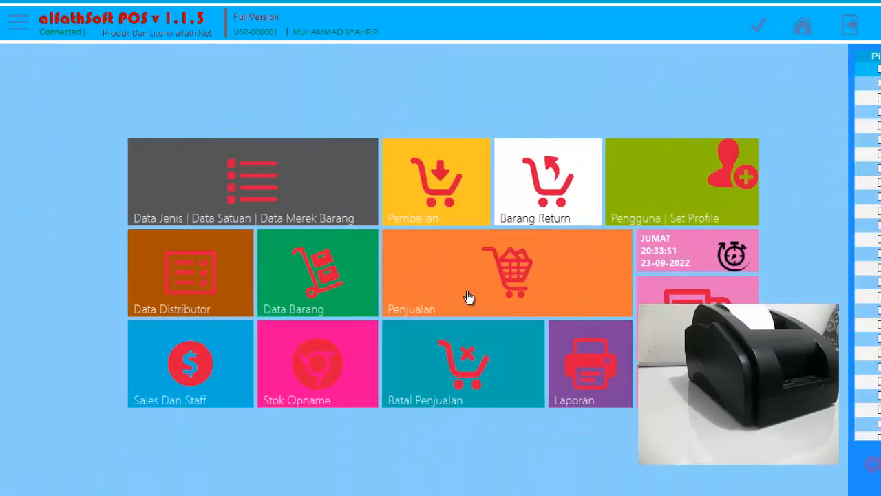
right_click(448, 262)
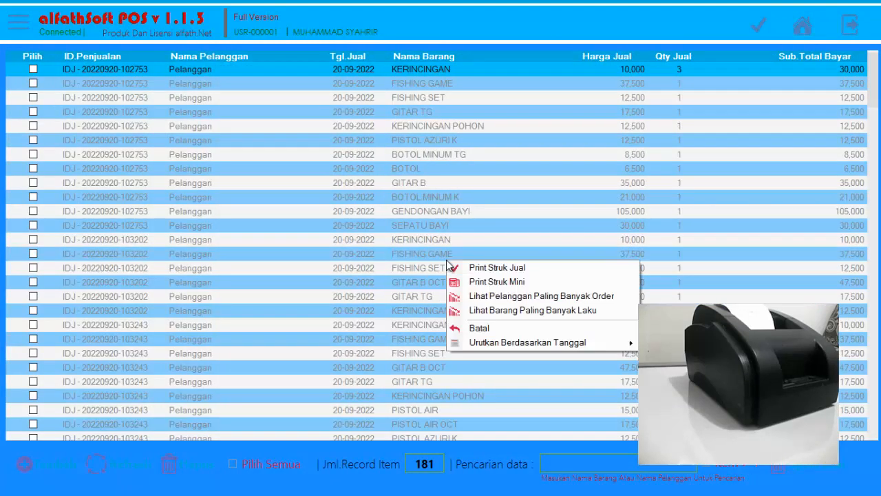
left_click(536, 343)
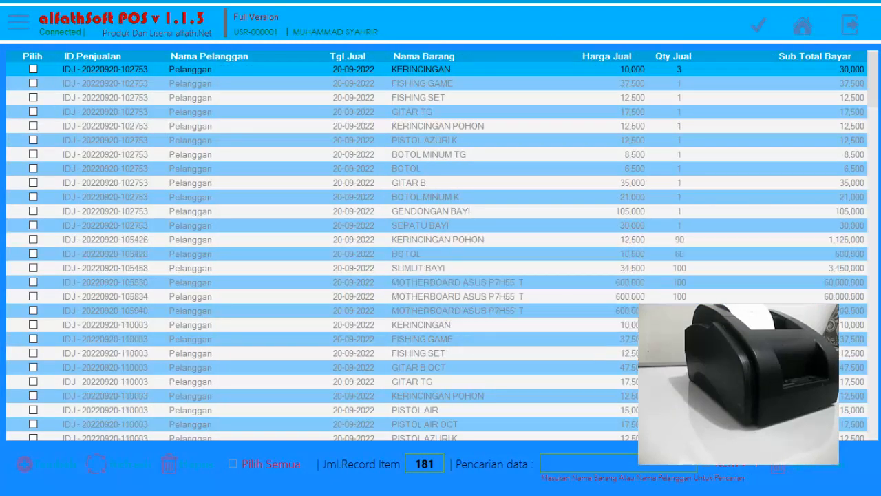
left_click_drag(876, 92, 875, 420)
left_click(418, 384)
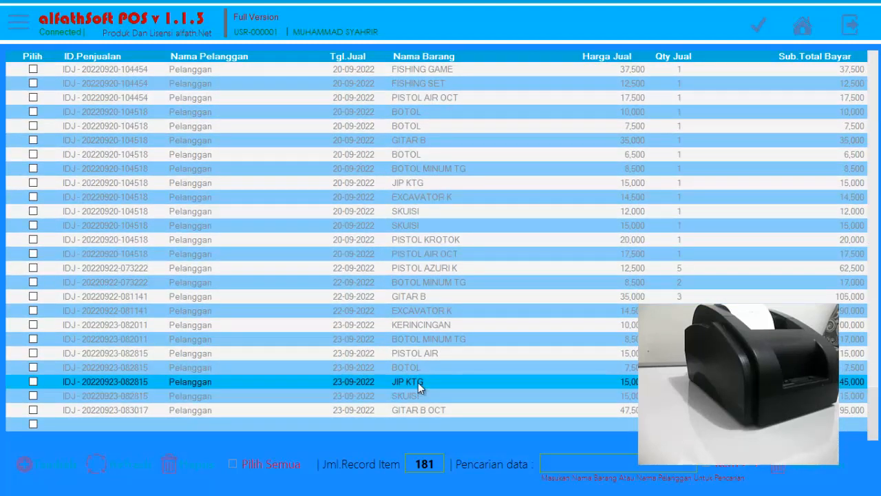
Preview the full sales receipt (Print Struk Jual) of the selected sale at 150% zoom and examine its JIP KTG line.
right_click(420, 388)
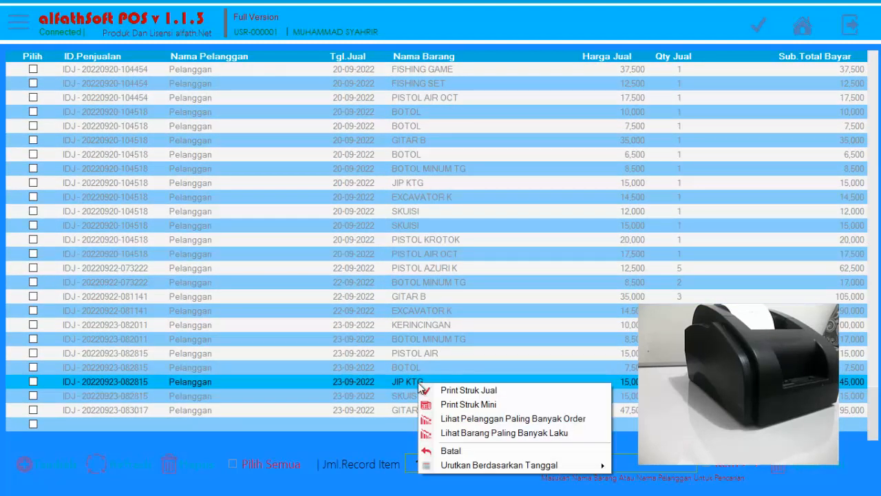
left_click(454, 391)
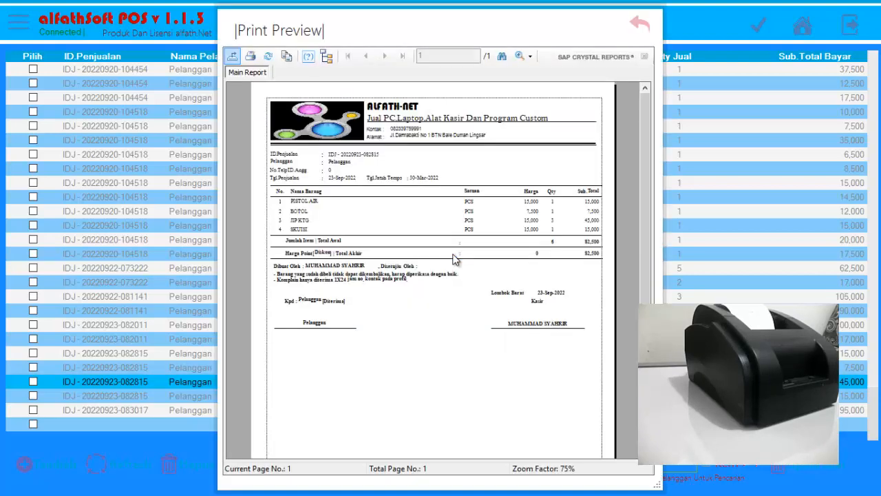
left_click(530, 57)
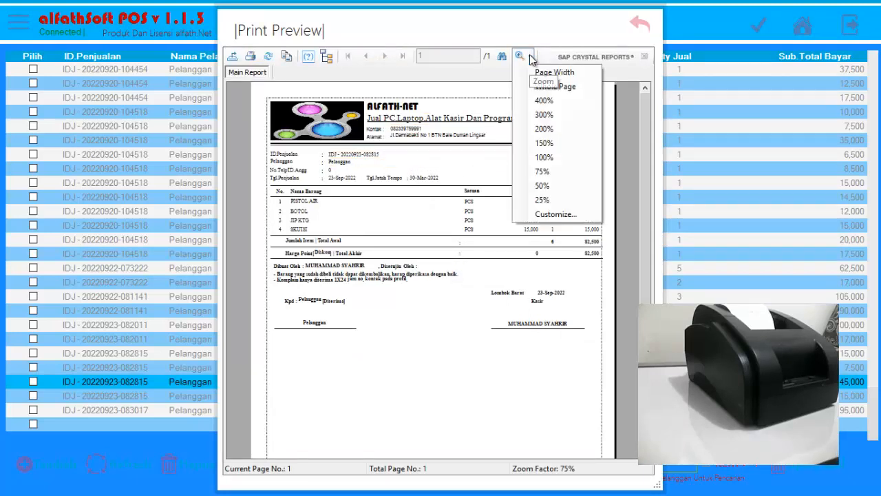
left_click(545, 143)
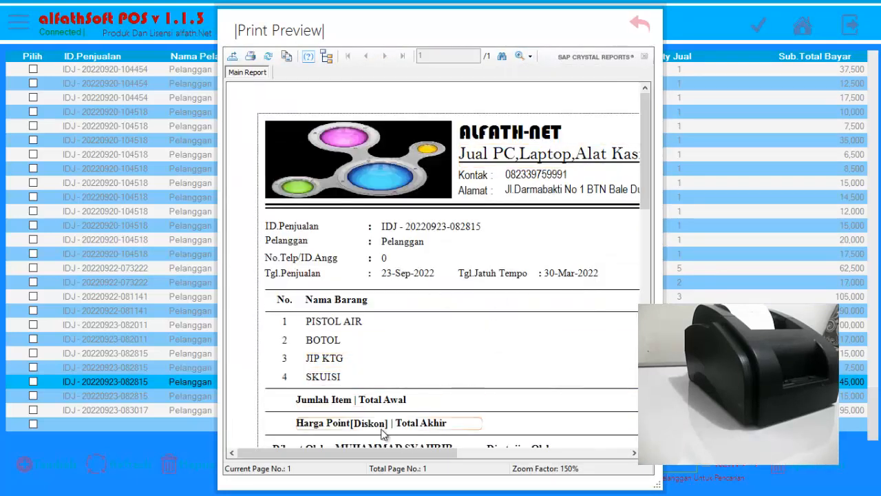
left_click(335, 361)
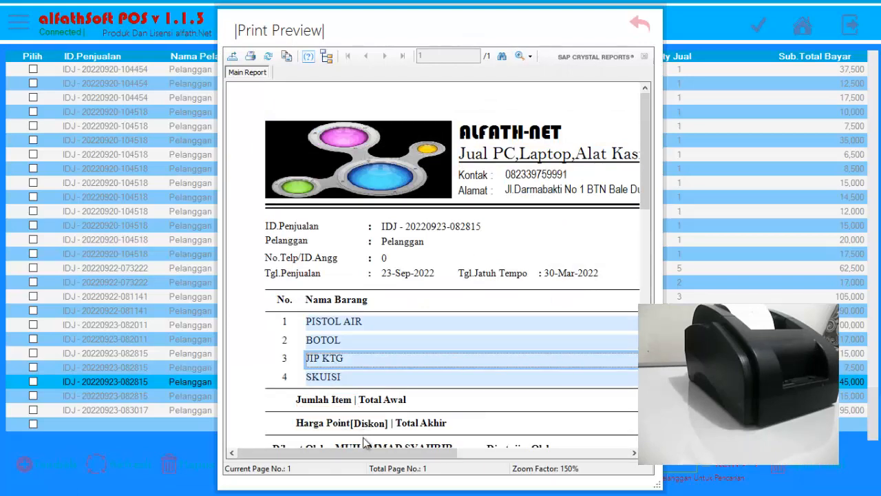
Examine the receipt's JIP KTG quantity, totals and footer, close the preview and return to the home screen.
left_click_drag(367, 453, 538, 395)
left_click(513, 361)
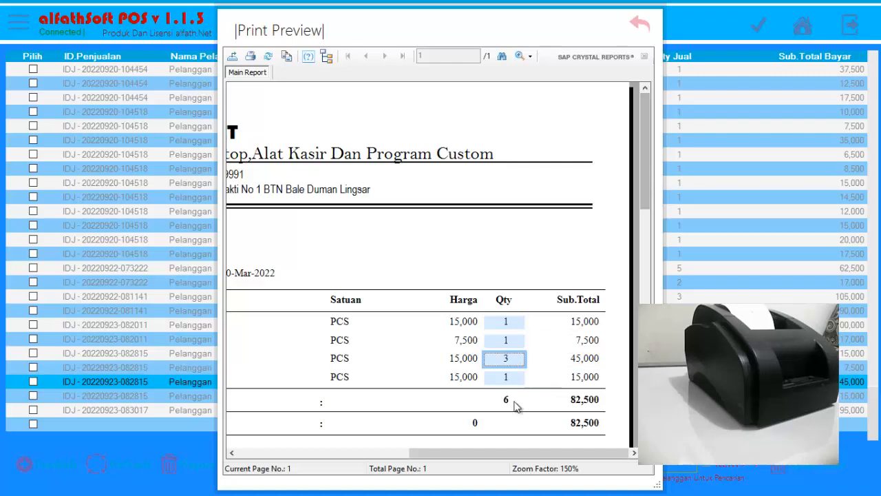
left_click_drag(478, 448, 306, 452)
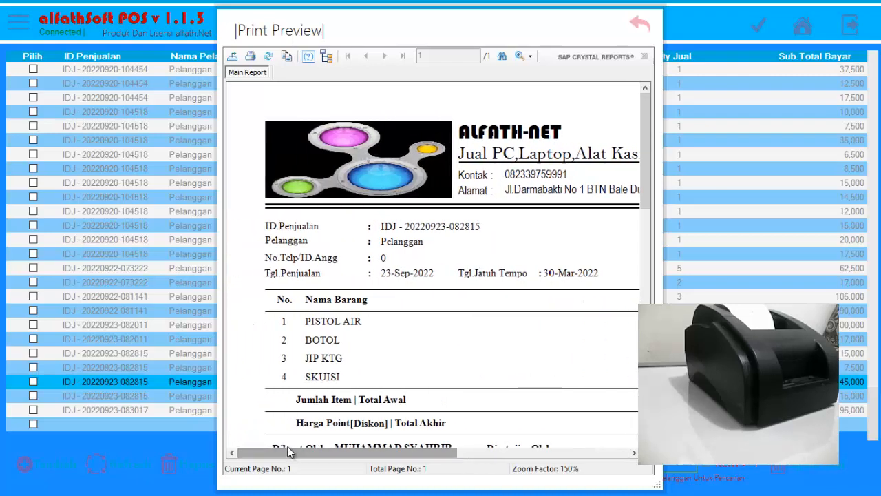
left_click_drag(649, 182, 649, 262)
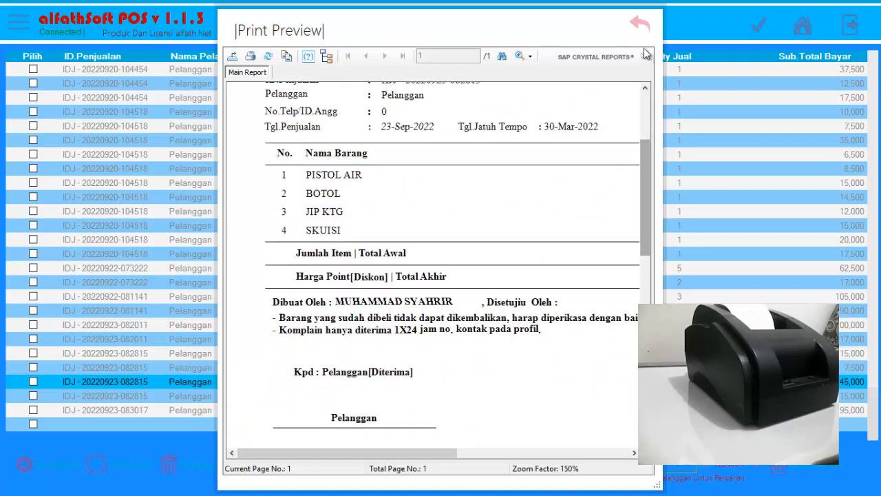
left_click(638, 26)
left_click(802, 26)
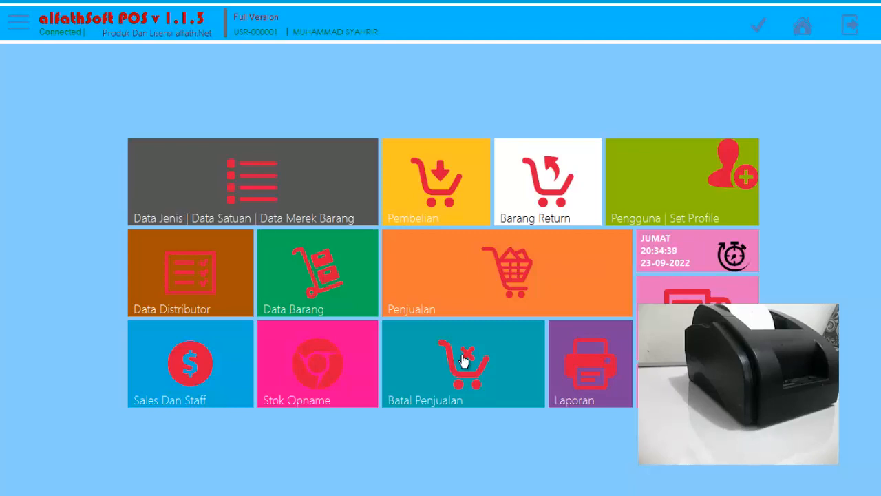
left_click(468, 288)
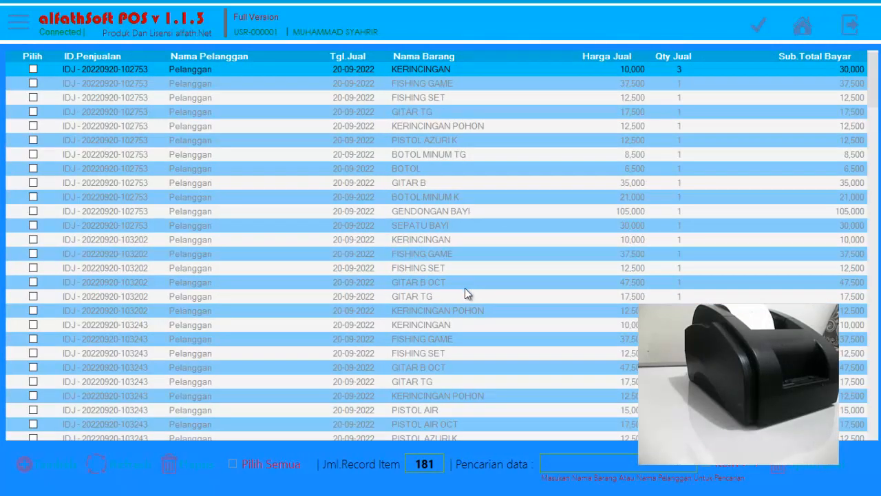
left_click(803, 26)
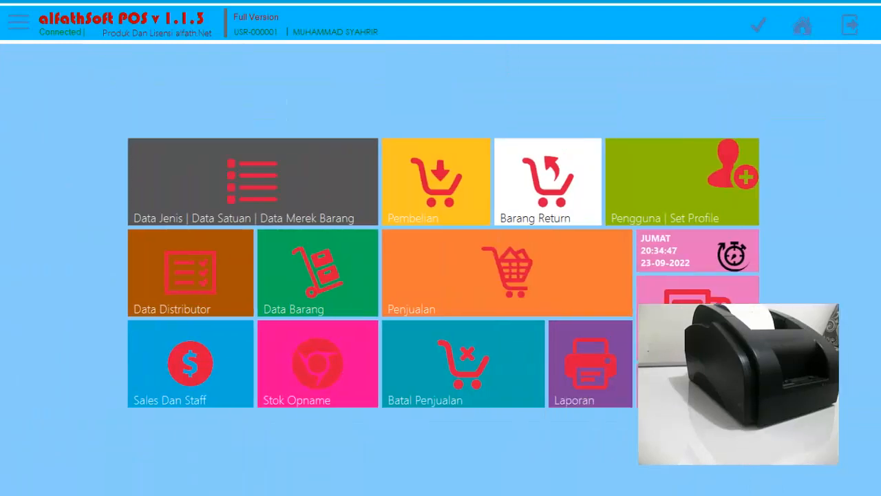
left_click(507, 303)
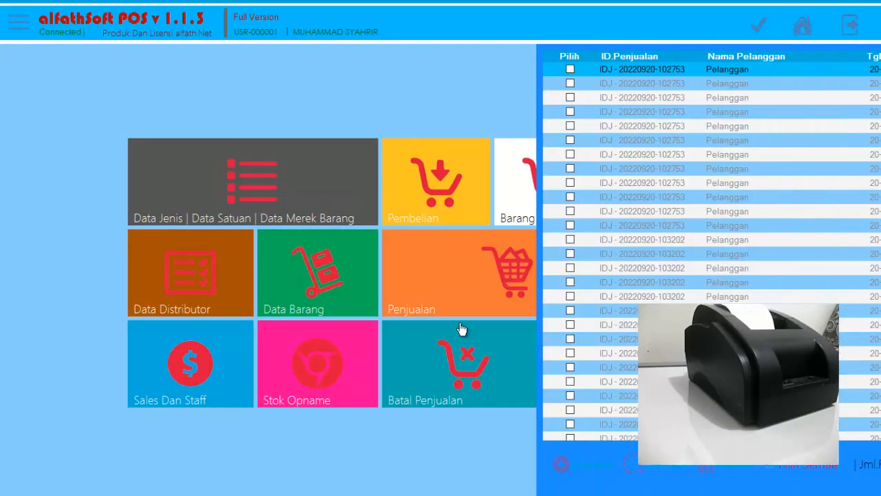
left_click(70, 466)
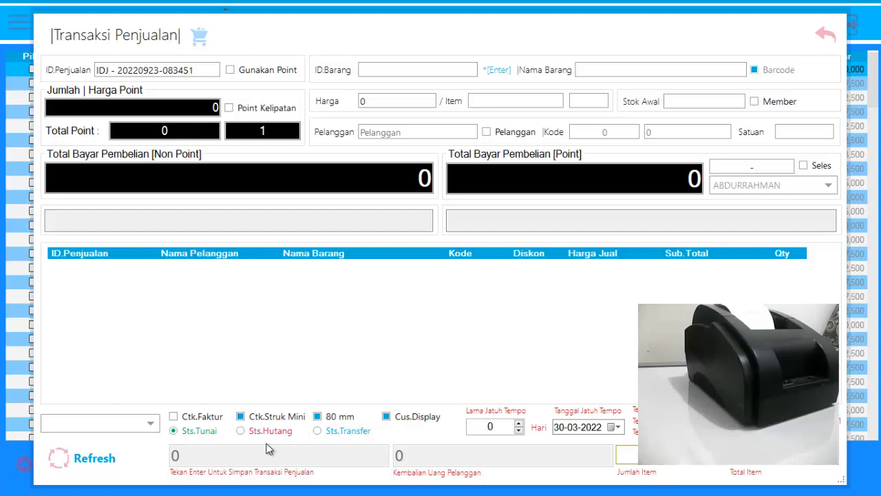
left_click(823, 35)
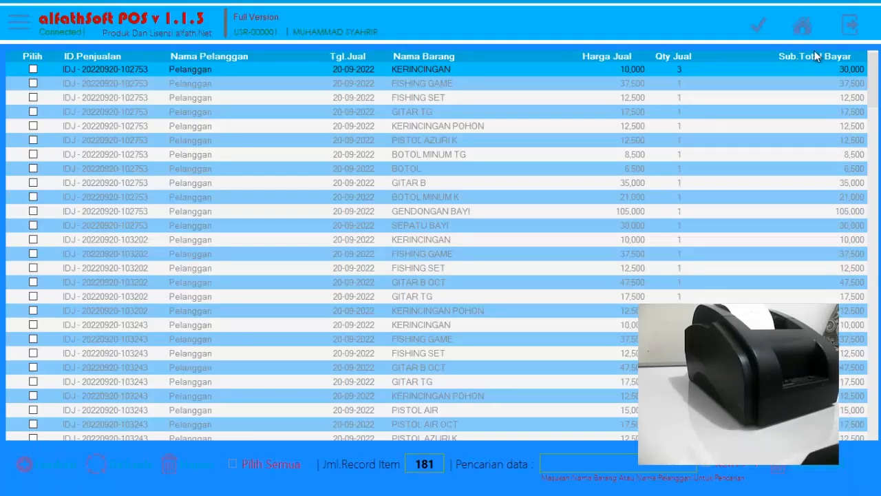
left_click(803, 26)
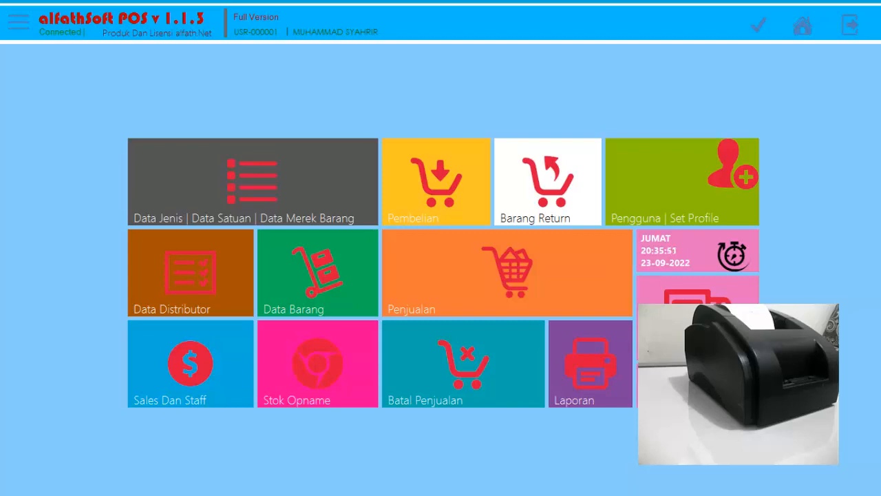
Open the member (Anggota) list, start a new member, enter the member's name and choose Laki-Laki as gender.
left_click(698, 352)
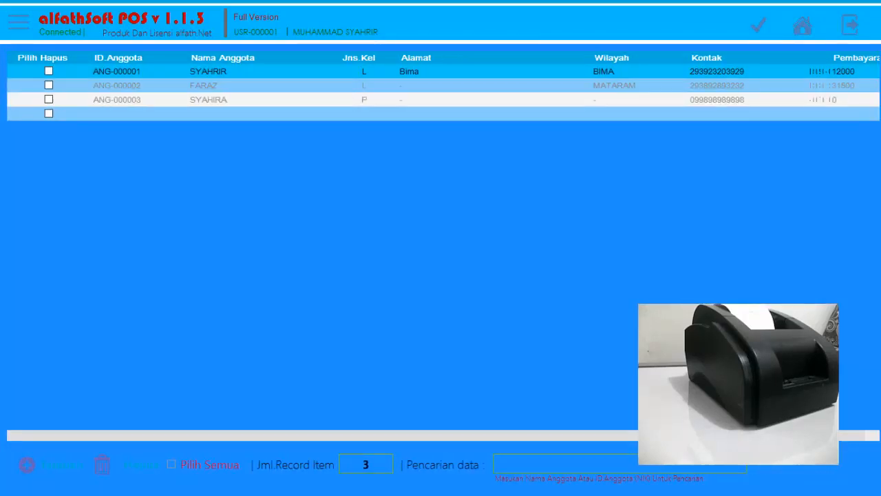
left_click(69, 466)
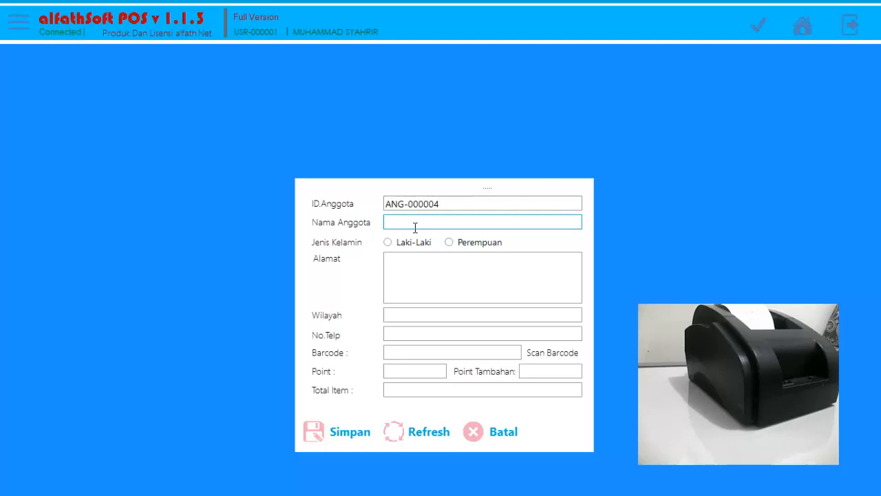
type("BUDI")
left_click(403, 244)
Fill in the new member's street address (Alamat) and region (Wilayah).
left_click(413, 261)
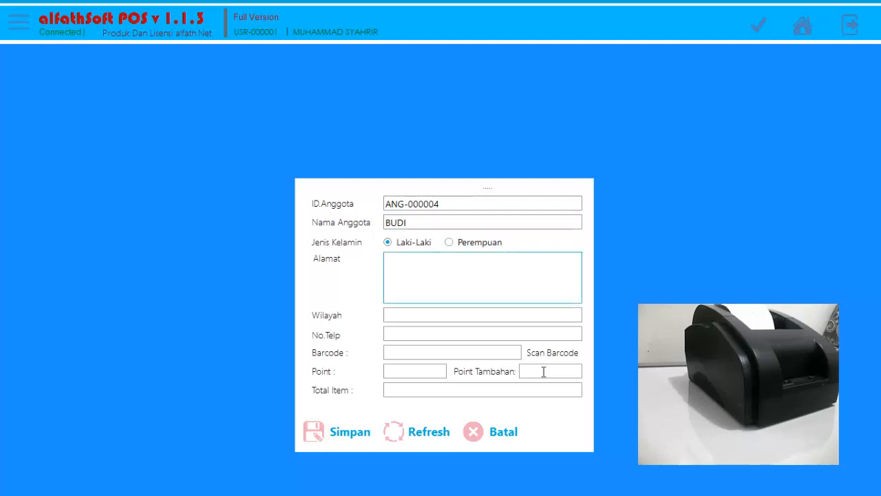
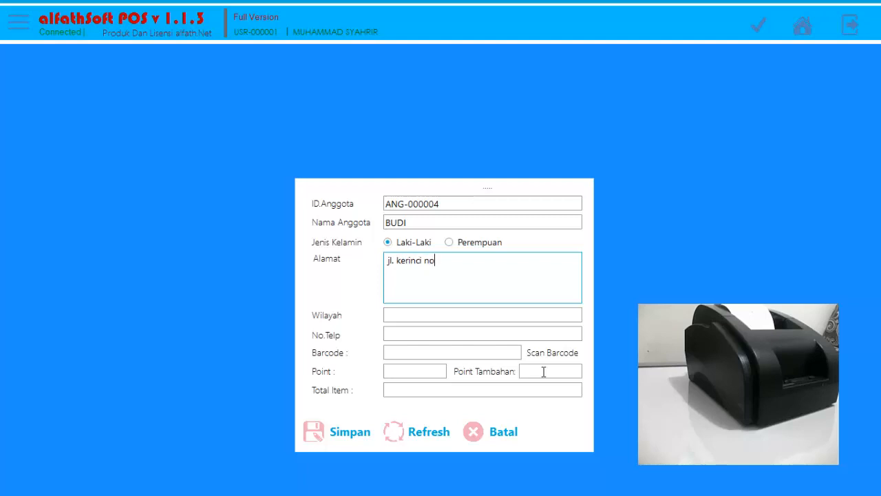
key("Tab")
left_click(548, 266)
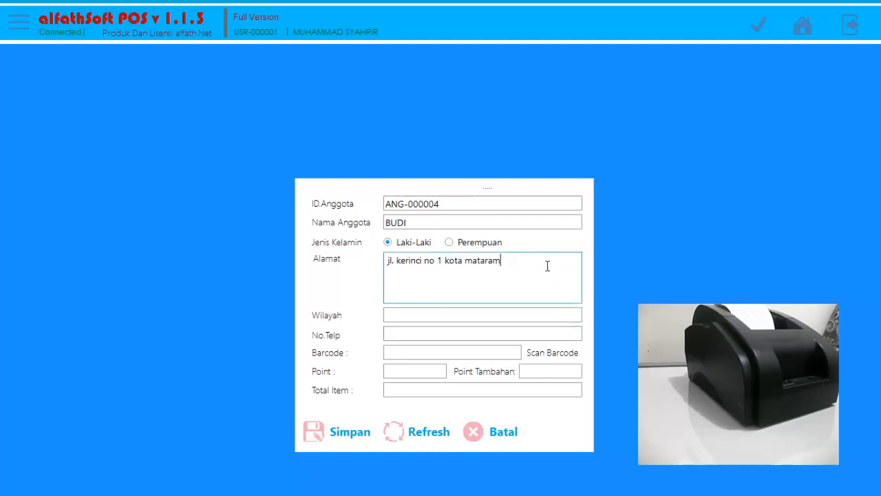
key("Tab")
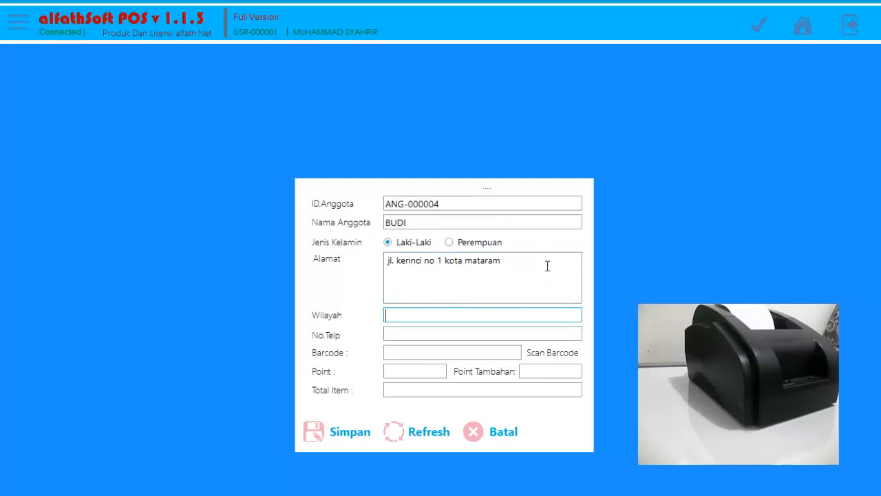
type("KOTA MATARAM")
key("Tab")
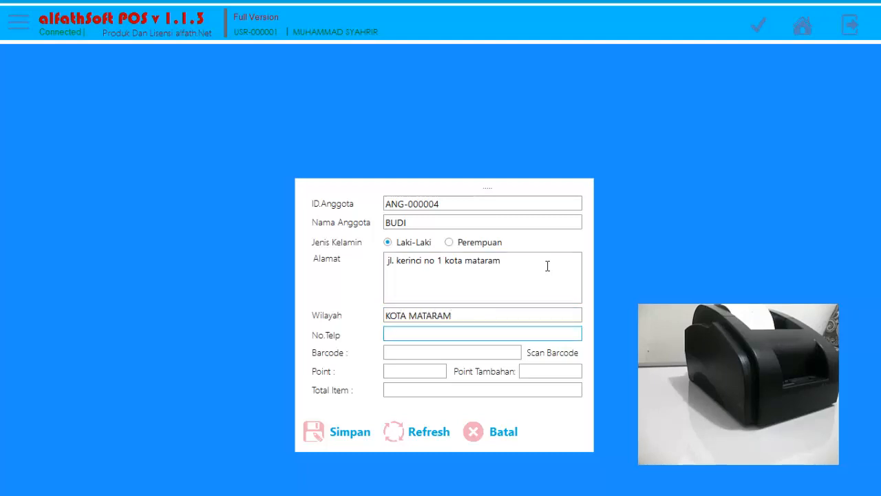
Enter the member's phone number and set the member barcode to KODEQRCODE.
type("081234567890")
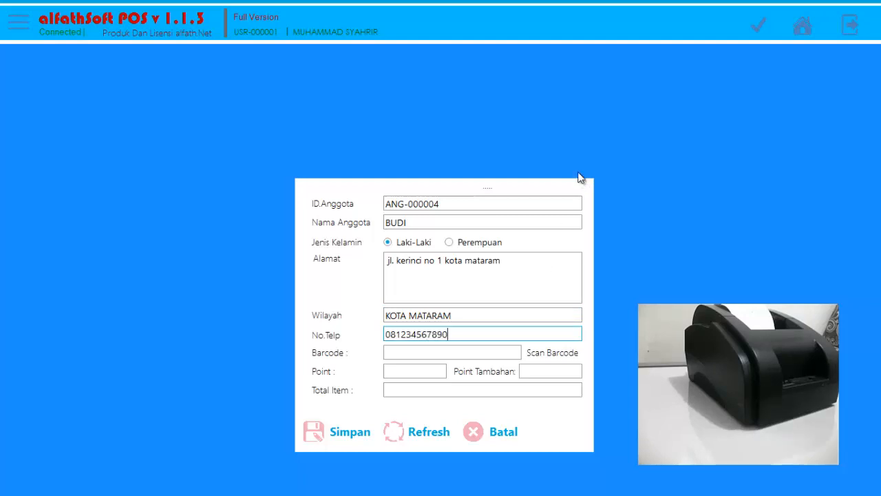
left_click(417, 352)
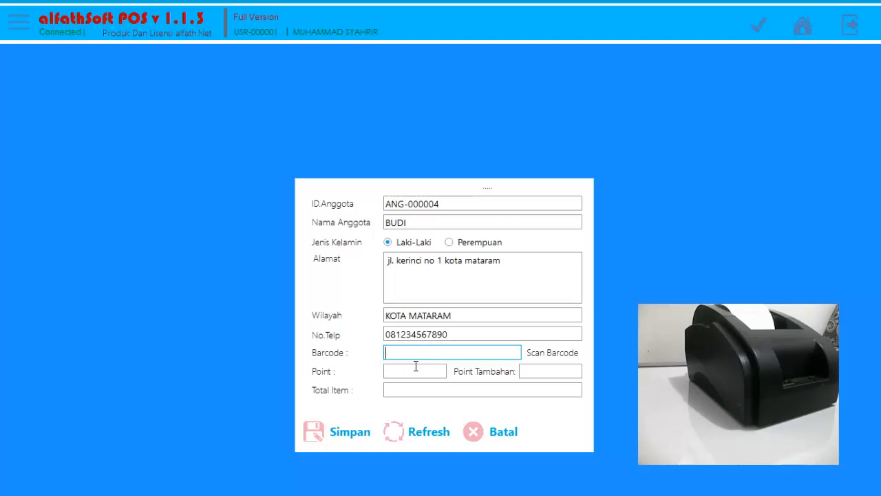
type("KODEQRCODE")
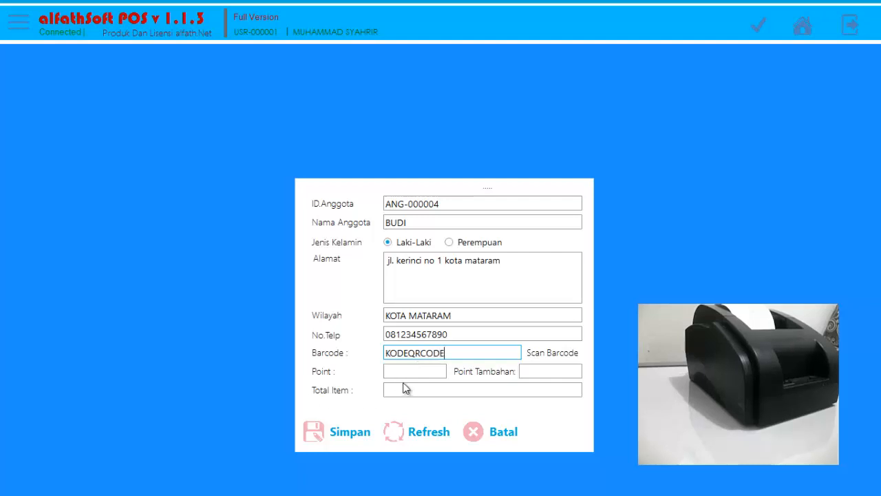
Set Point Tambahan and Total Item to 0, save the member, close the form and select the new member in the list.
left_click(408, 374)
left_click(544, 371)
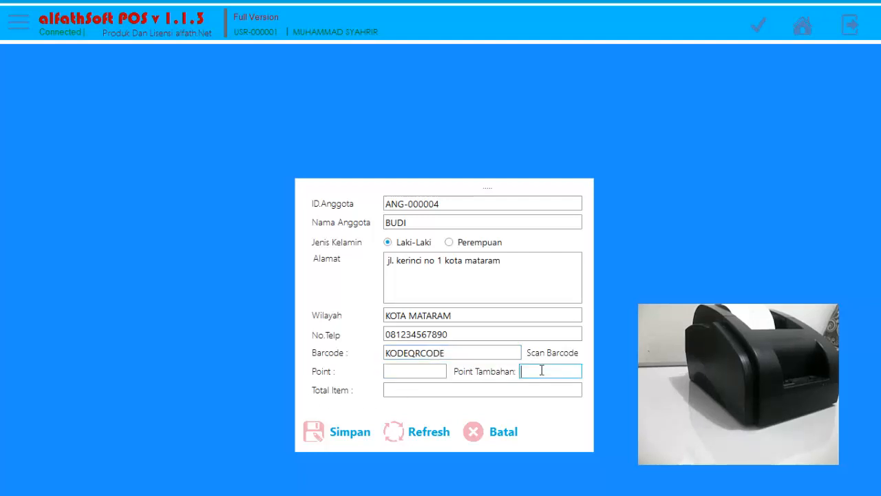
type("0")
left_click(446, 388)
type("0")
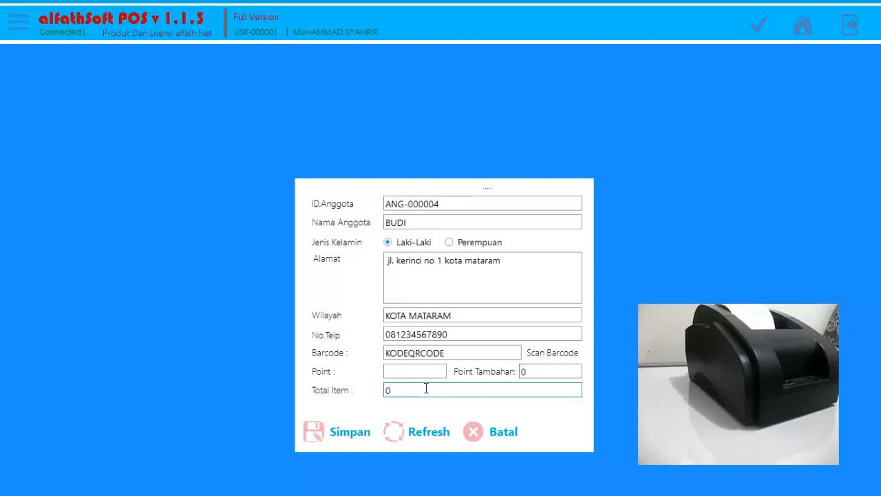
left_click(398, 372)
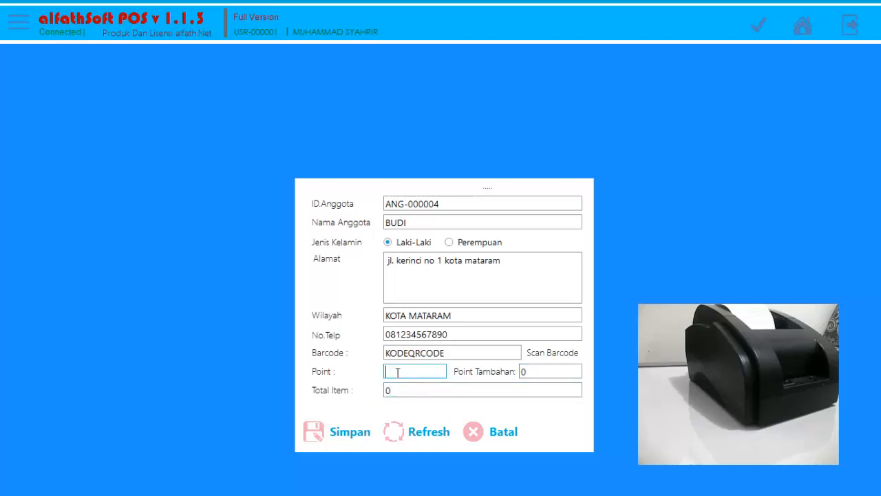
left_click(346, 437)
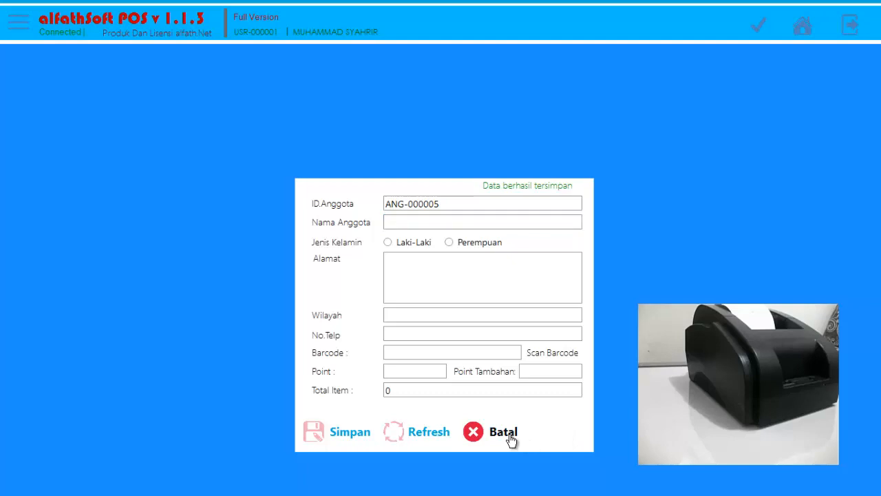
left_click(513, 439)
left_click(217, 114)
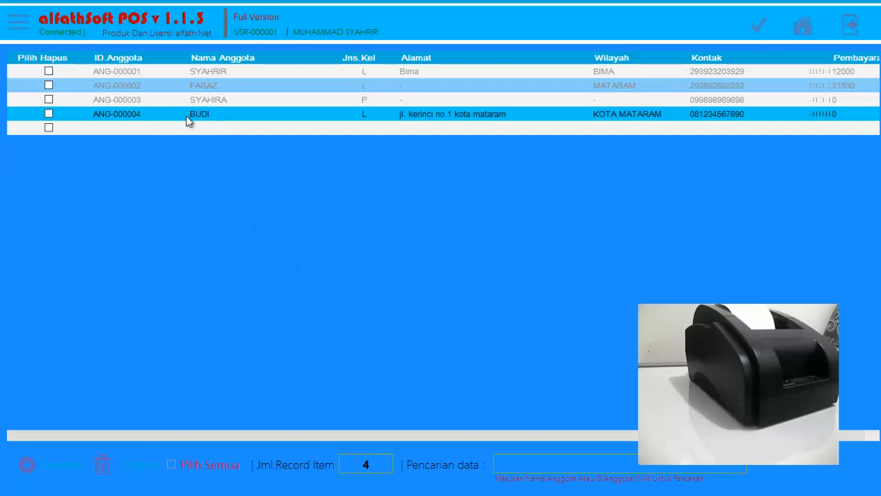
Return to the home screen, open the sales list (Penjualan) and start a new sales transaction.
left_click(803, 27)
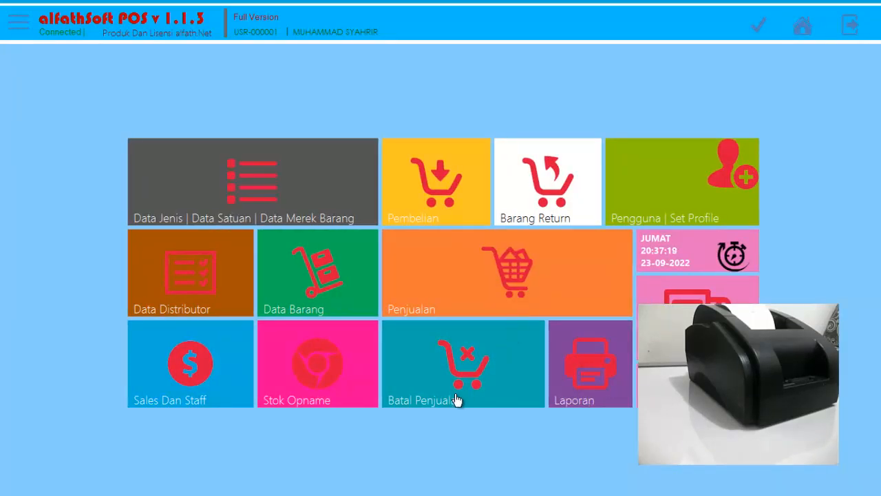
left_click(451, 276)
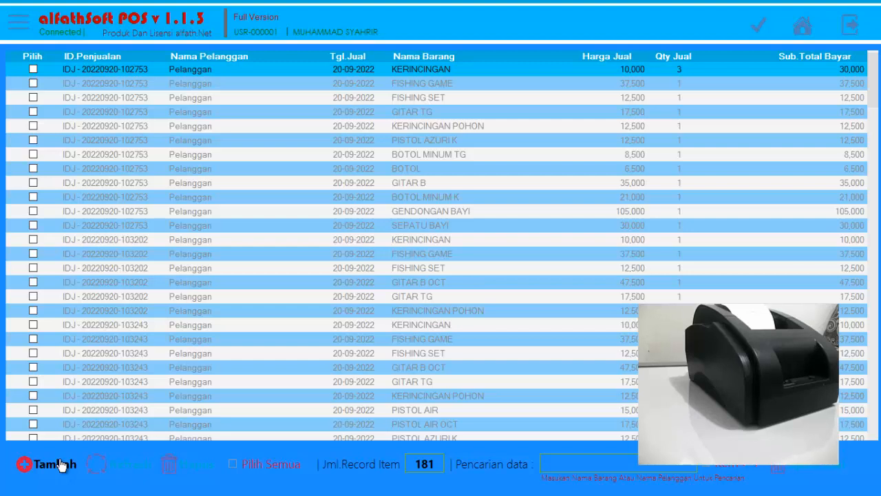
left_click(60, 465)
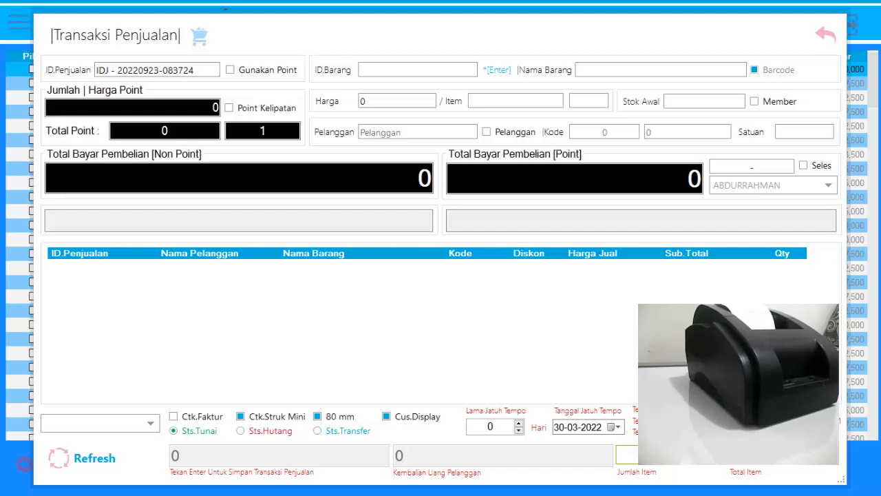
Open the member lookup, search it for qr and assign the matching member as the sale's customer.
key("F2")
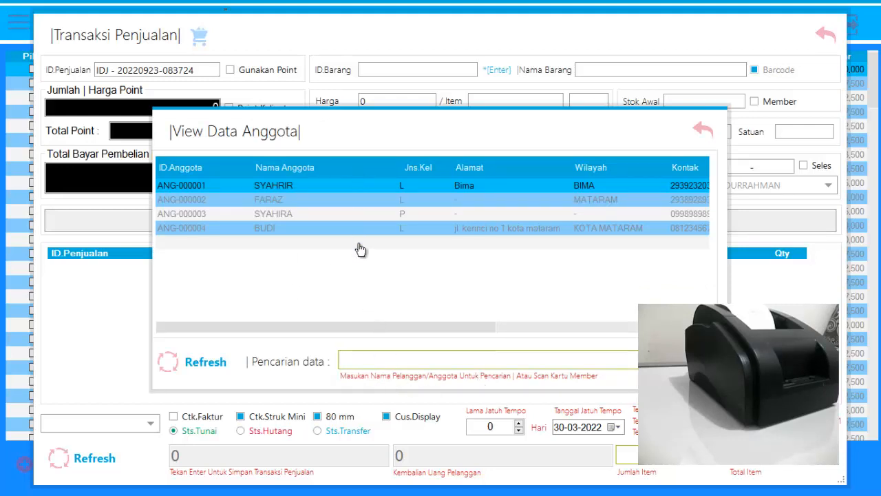
left_click(354, 353)
type("qr")
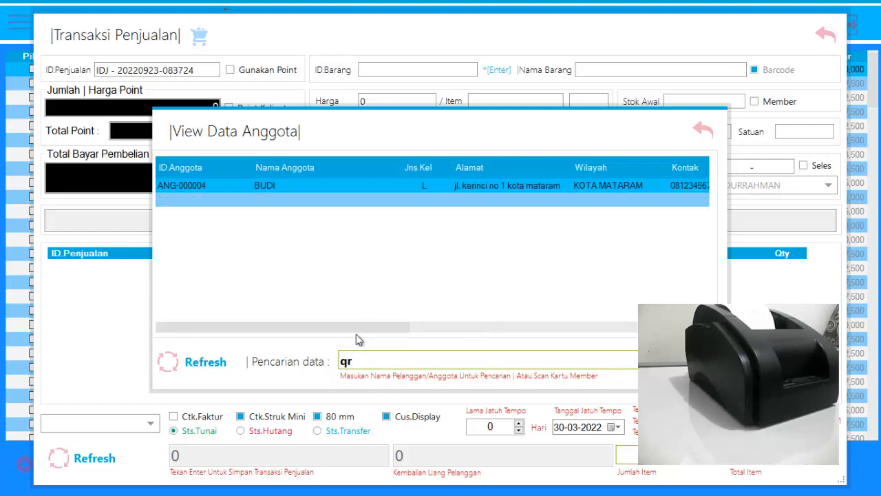
left_click_drag(356, 329, 366, 314)
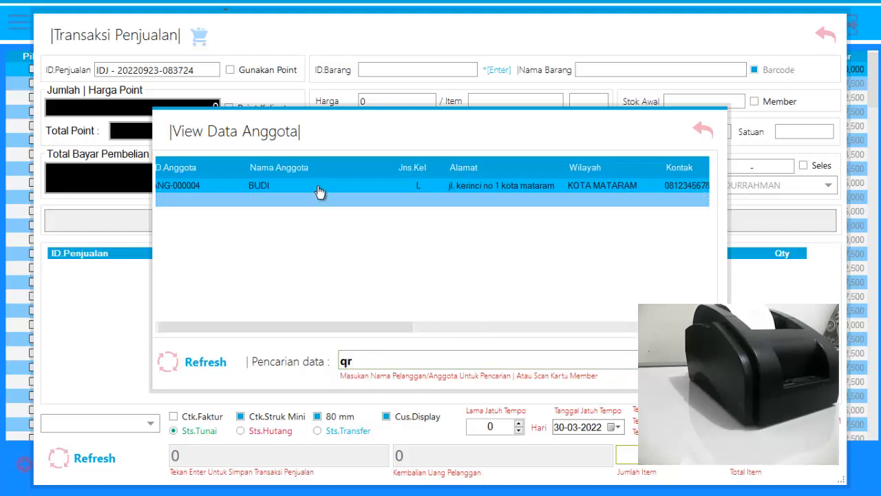
double_click(318, 192)
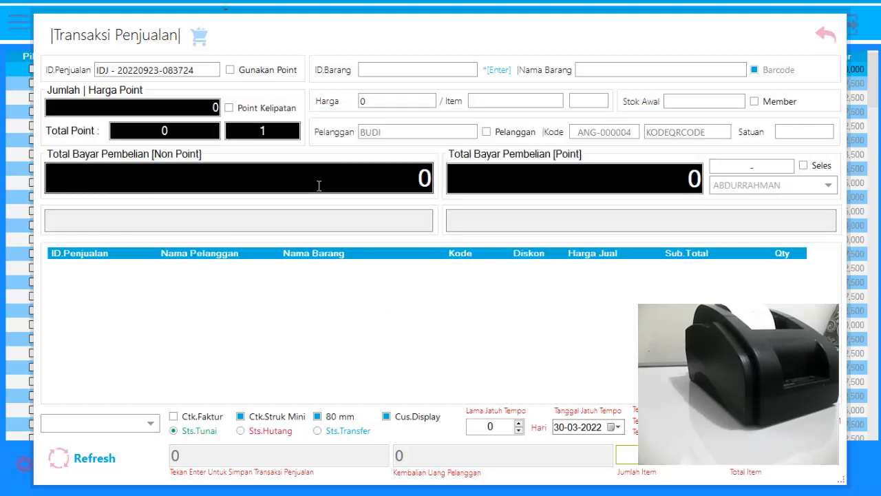
Turn off Barcode mode and pick MOTHERBOARD ASUS P7H55 T, item 100002, from the item list for the sale.
left_click(420, 72)
key("Return")
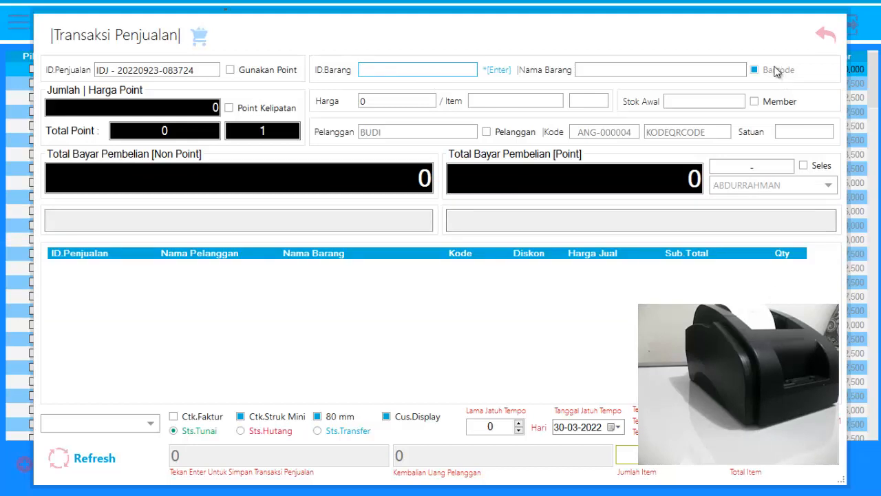
left_click(775, 71)
key("Return")
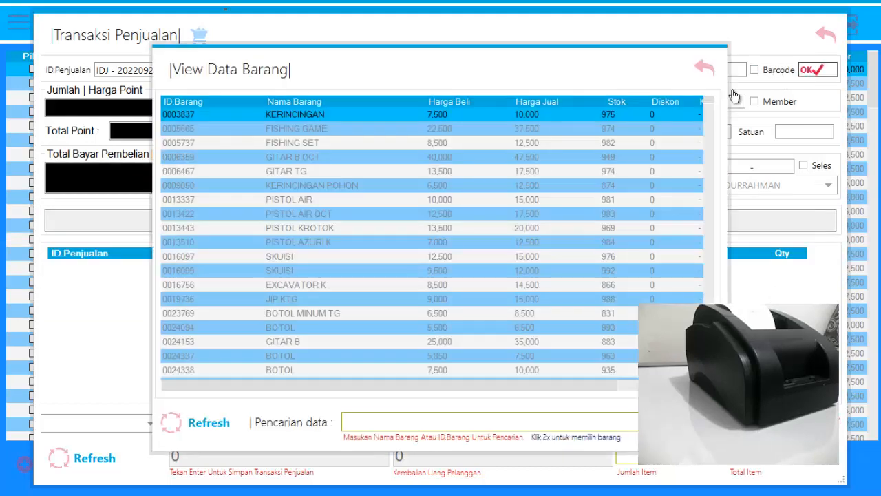
scroll(385, 291, "down", 5)
double_click(392, 356)
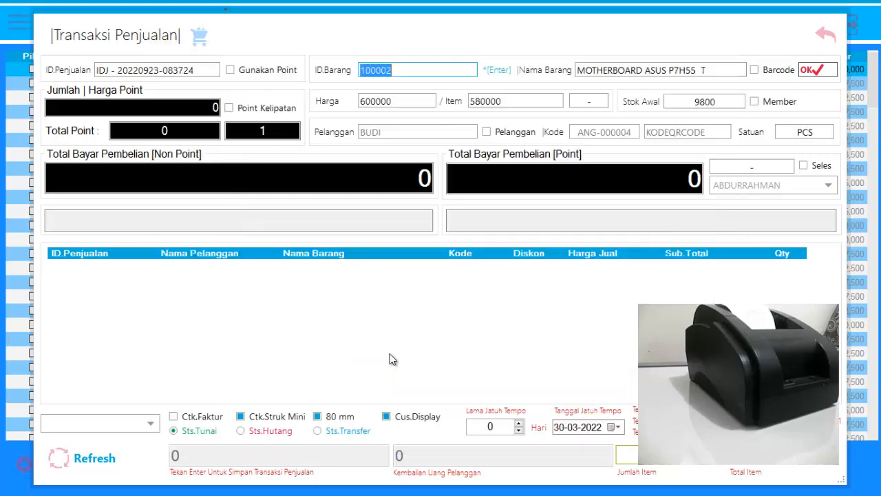
Add the chosen motherboard to the sale and set its quantity to 2.
key("Return")
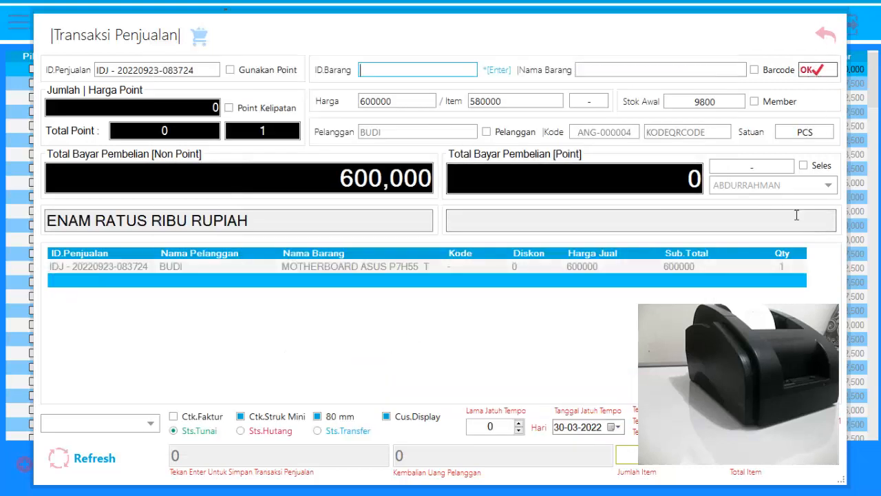
left_click(795, 272)
type("2")
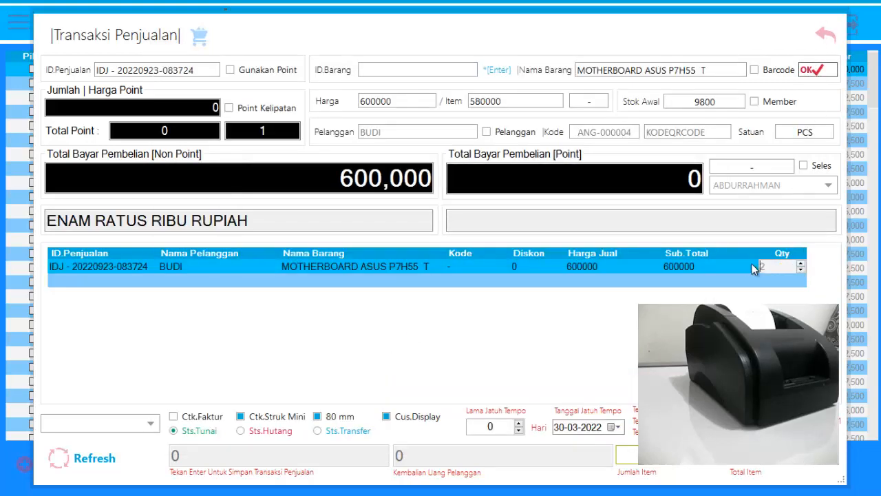
key("Return")
key("Return")
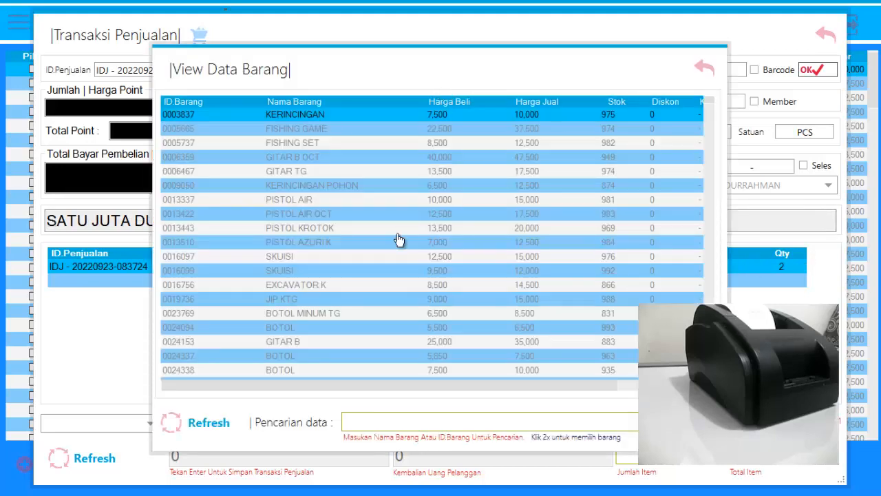
Pick GENDONGAN BAYI, item 10007, from the item list and add it to the sale.
scroll(380, 331, "down", 2)
scroll(380, 331, "down", 3)
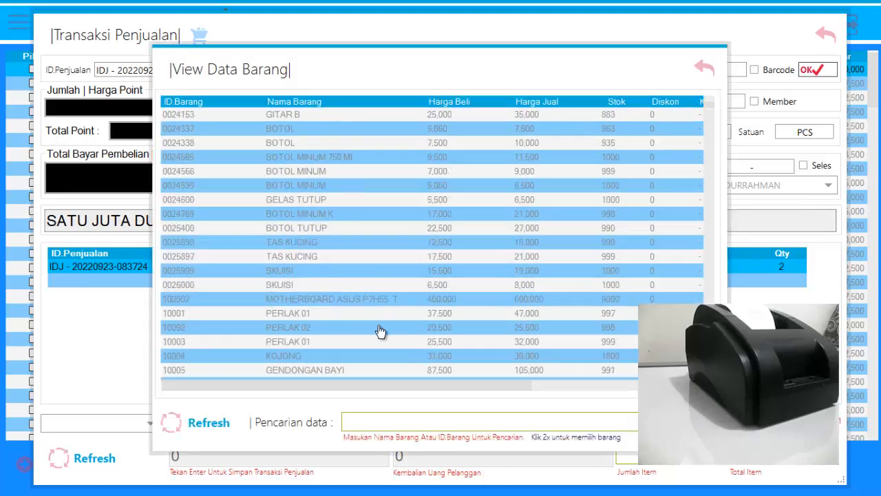
scroll(380, 331, "down", 3)
double_click(351, 287)
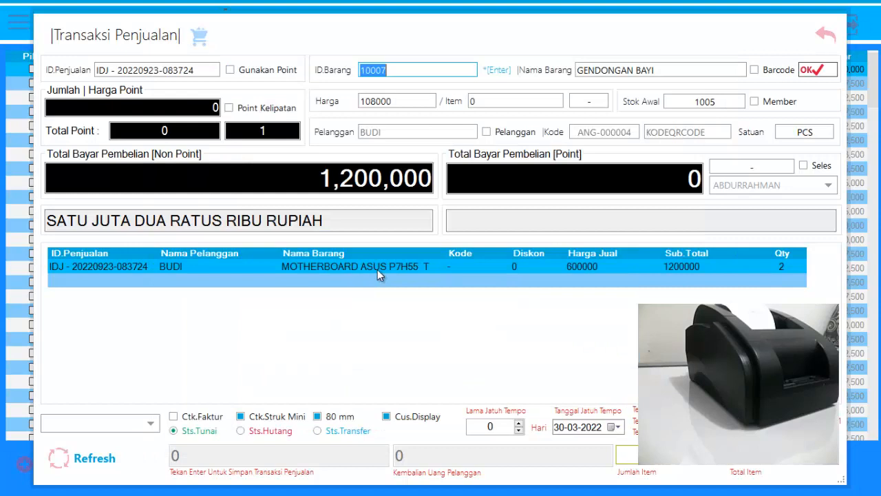
left_click(810, 69)
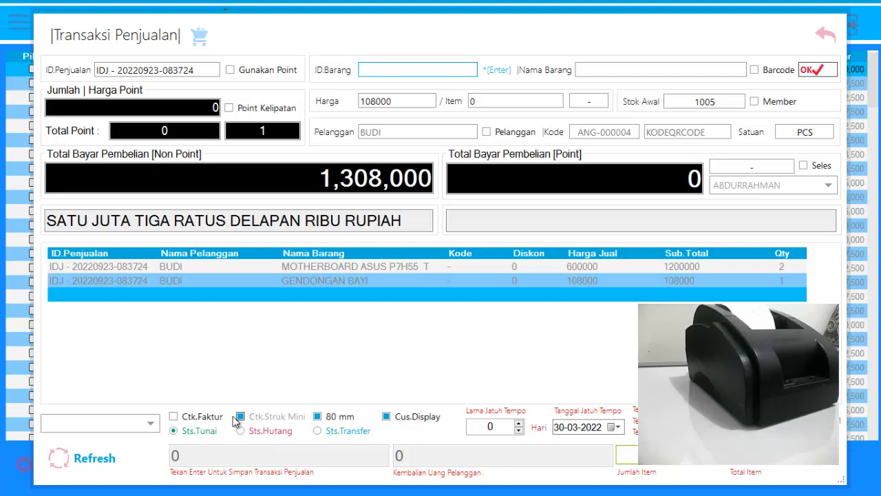
Set the sale's payment status to Hutang, turn off the 80 mm receipt and choose the POS-58 printer.
left_click(241, 432)
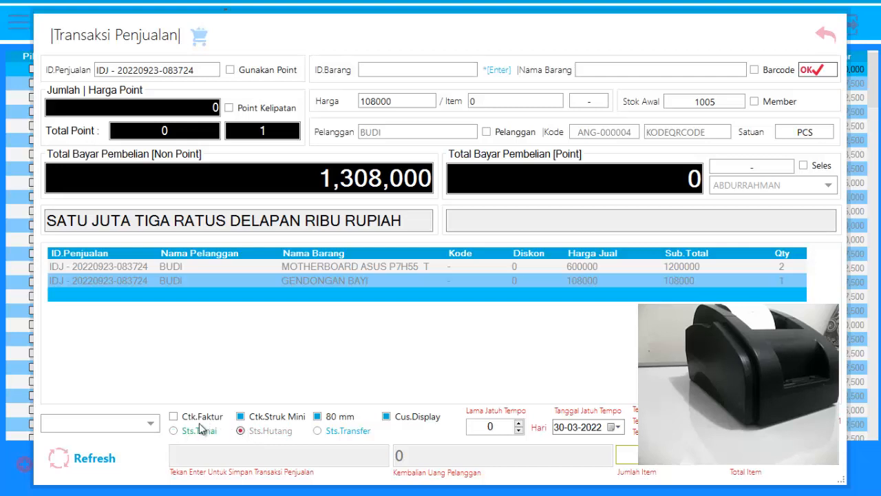
left_click(319, 418)
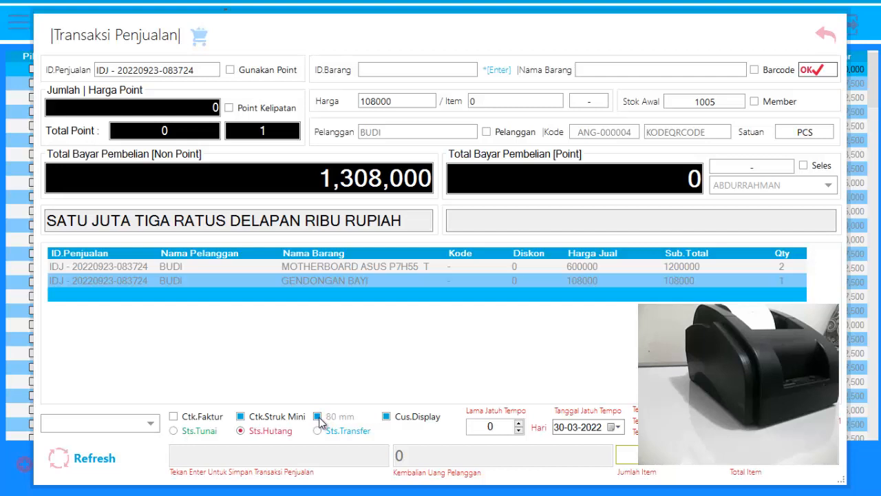
left_click(150, 423)
left_click(72, 305)
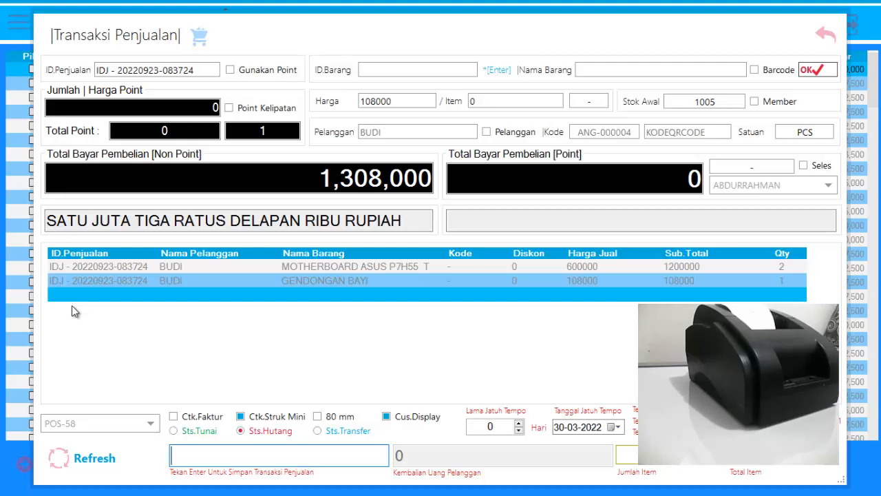
Enter a payment of 1,350,000 and save the credit sale with its mini receipt.
type("1")
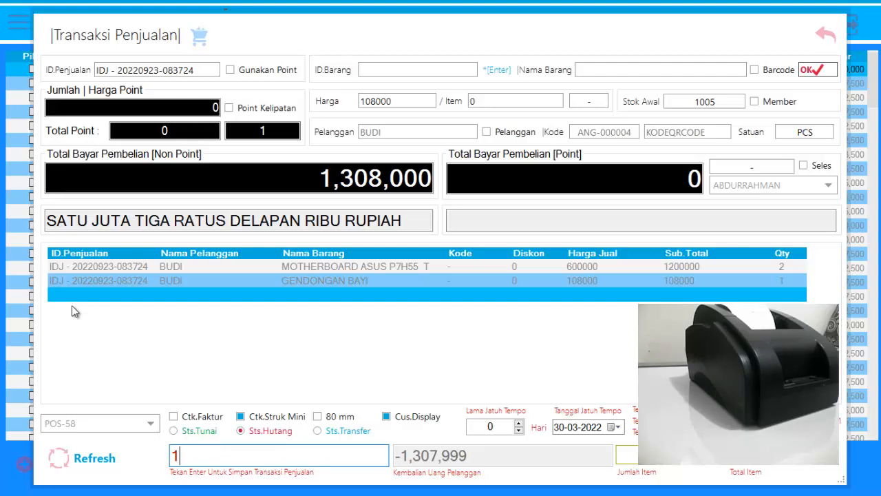
type(",350")
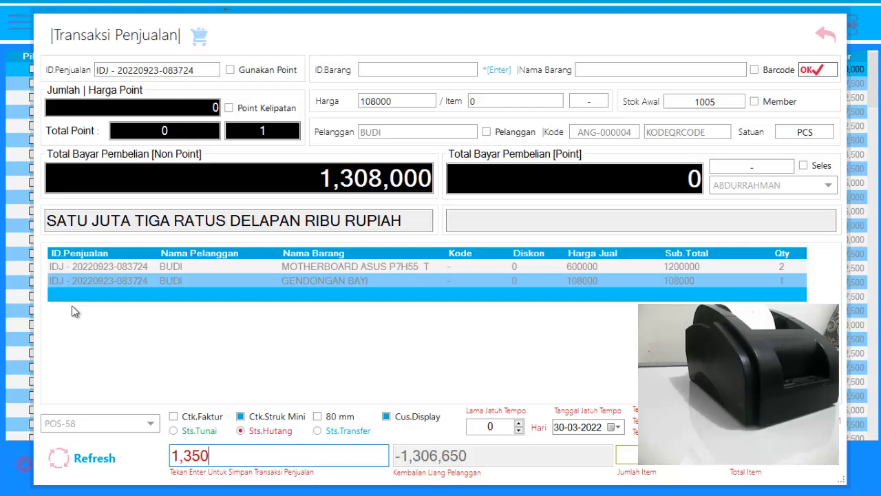
type(",000")
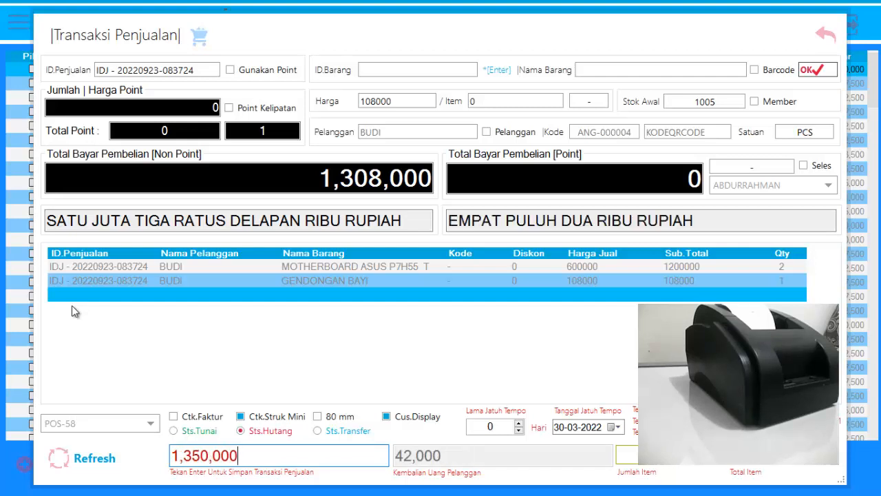
key("Return")
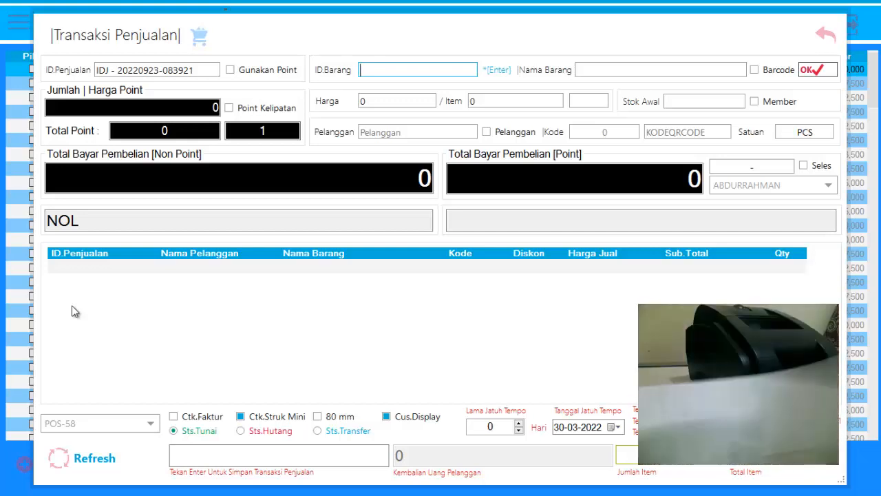
Close the sales transaction form, refresh the sales list and return to the home screen.
left_click(825, 38)
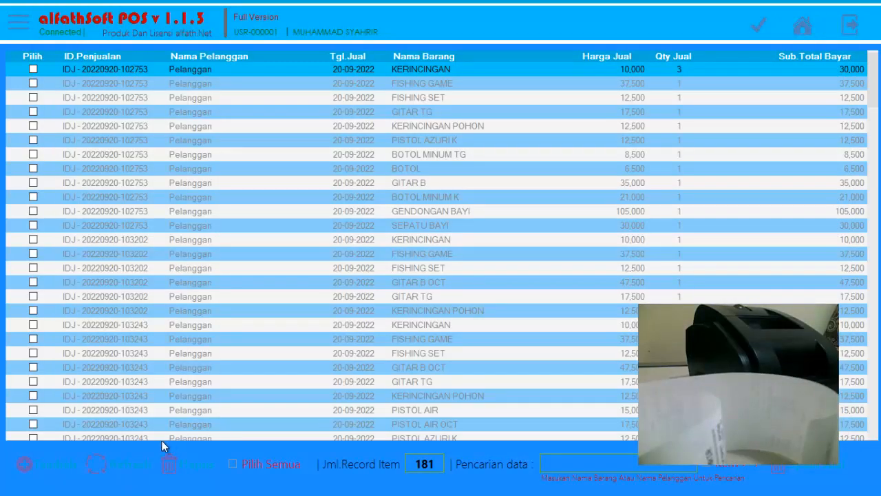
left_click(95, 465)
left_click(799, 31)
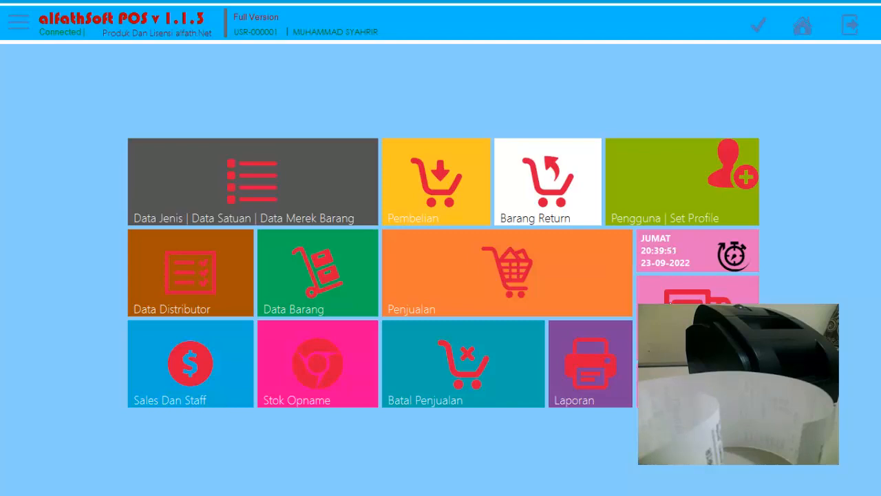
Open the debt details, show the new member's purchased items and check the transaction total, total debt and remaining debt.
left_click(723, 324)
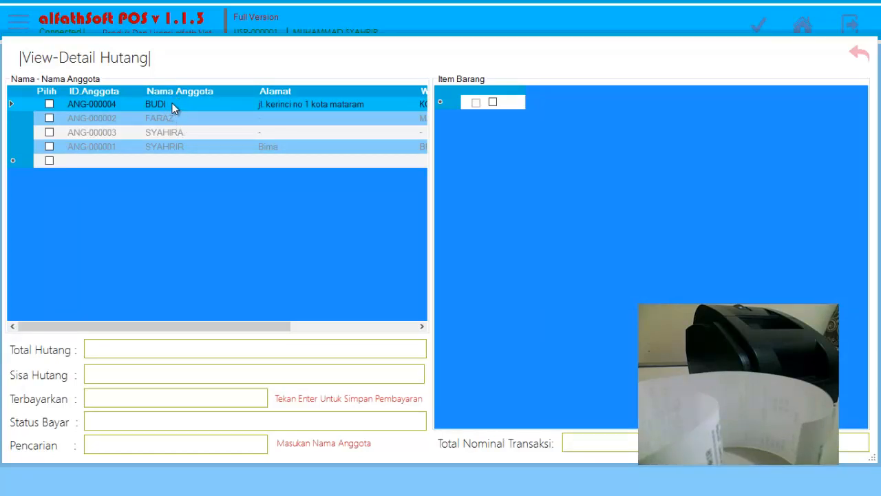
right_click(174, 109)
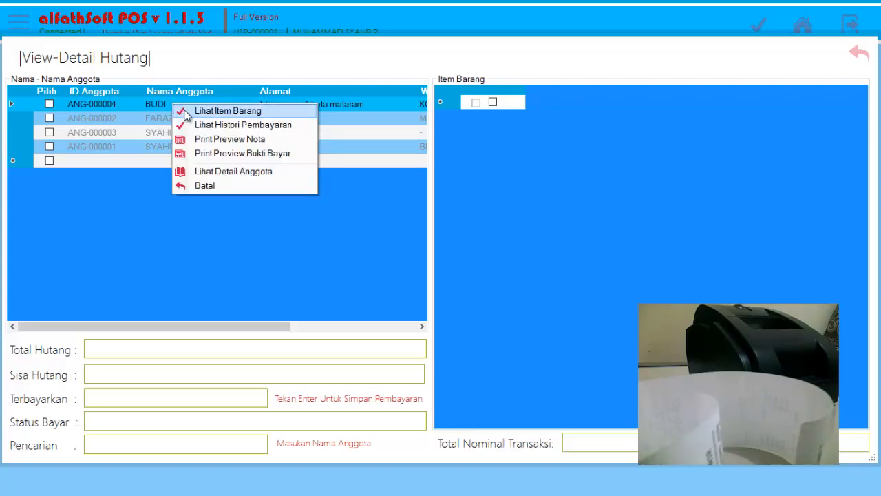
left_click(186, 112)
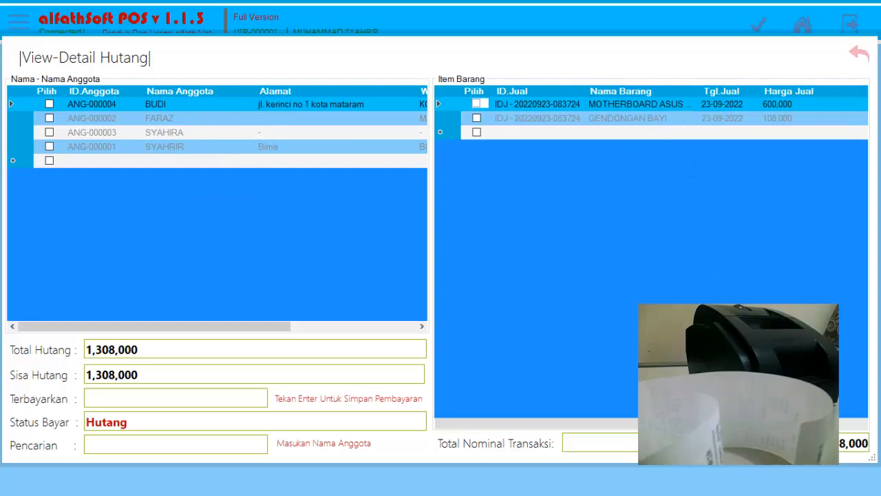
double_click(822, 442)
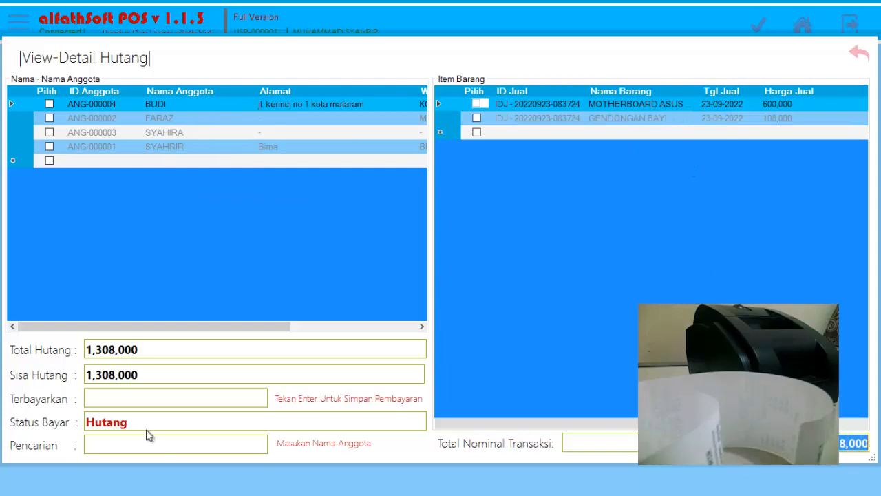
left_click_drag(142, 350, 52, 362)
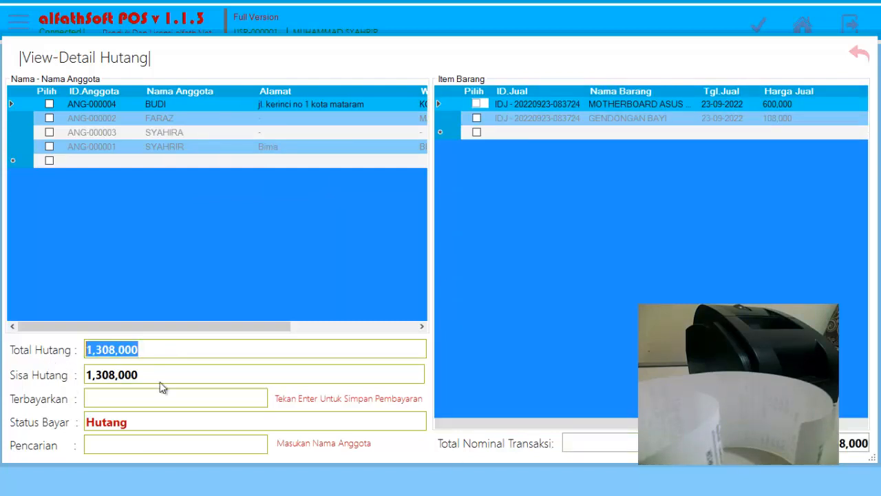
left_click_drag(139, 377, 1, 381)
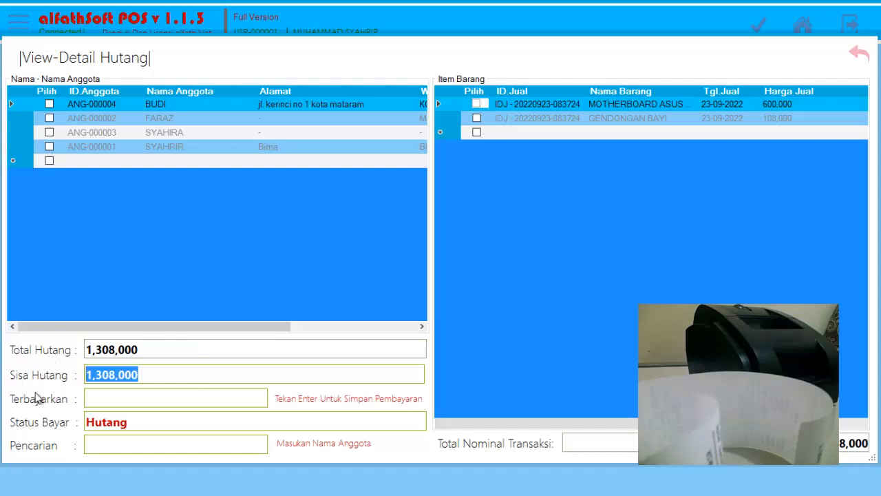
Record a debt payment of 500,000 in Terbayarkan for the member and save it.
left_click(143, 398)
type("5")
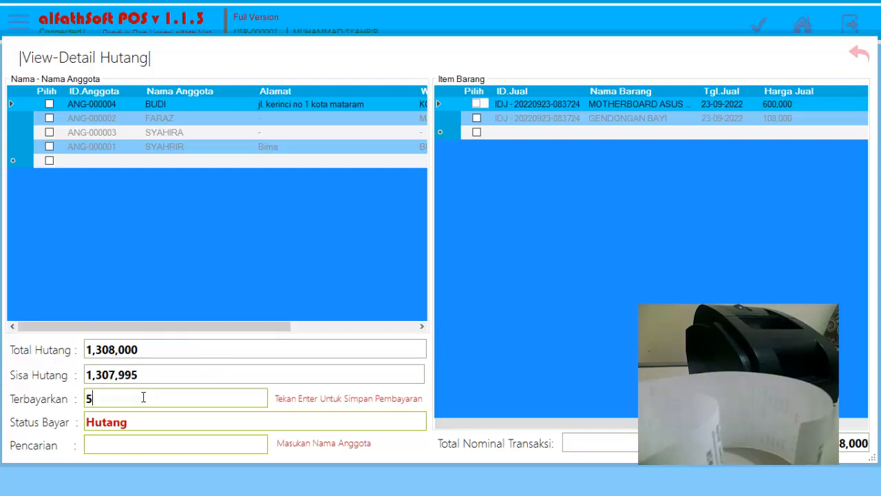
type("00,000")
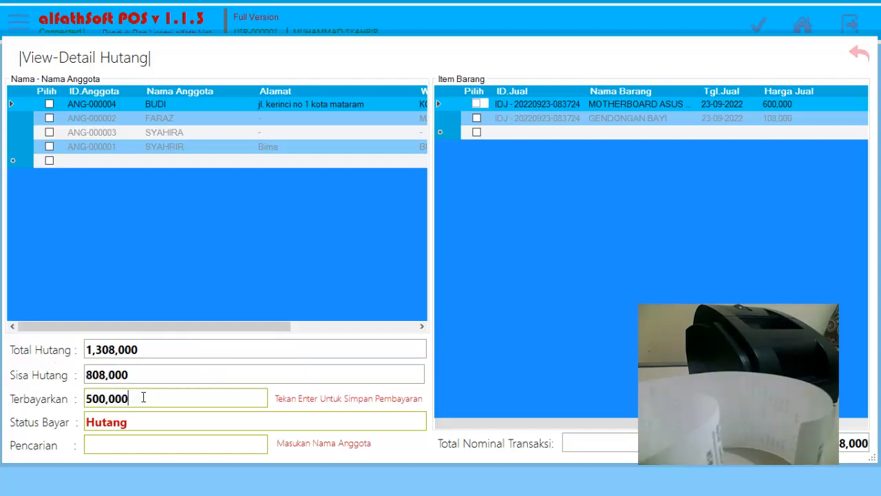
key("Return")
Check the member's remaining debt, paid amount and payment status, and close the debt details.
left_click_drag(149, 376, 49, 378)
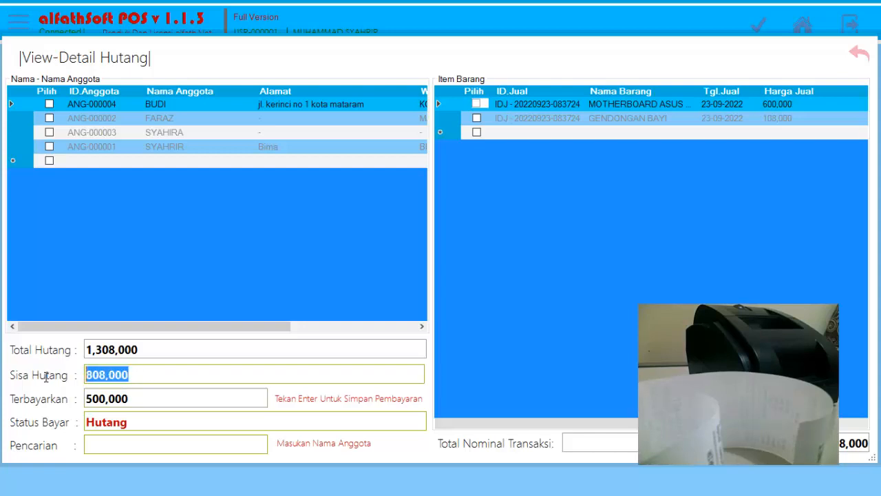
left_click(157, 392)
left_click_drag(158, 392, 43, 395)
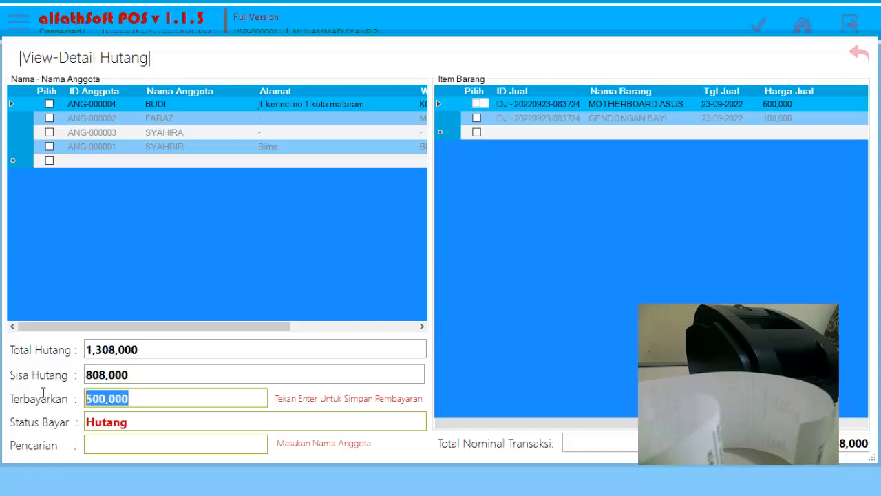
left_click(160, 422)
left_click_drag(159, 422, 4, 431)
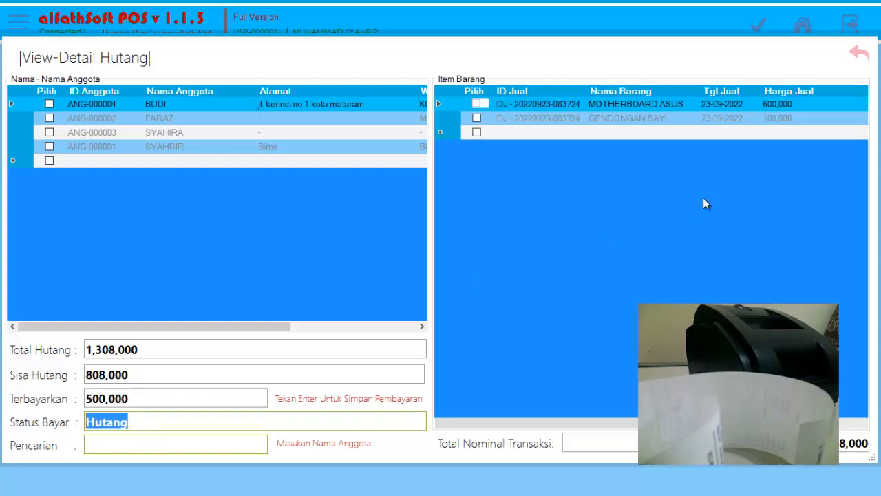
left_click(858, 53)
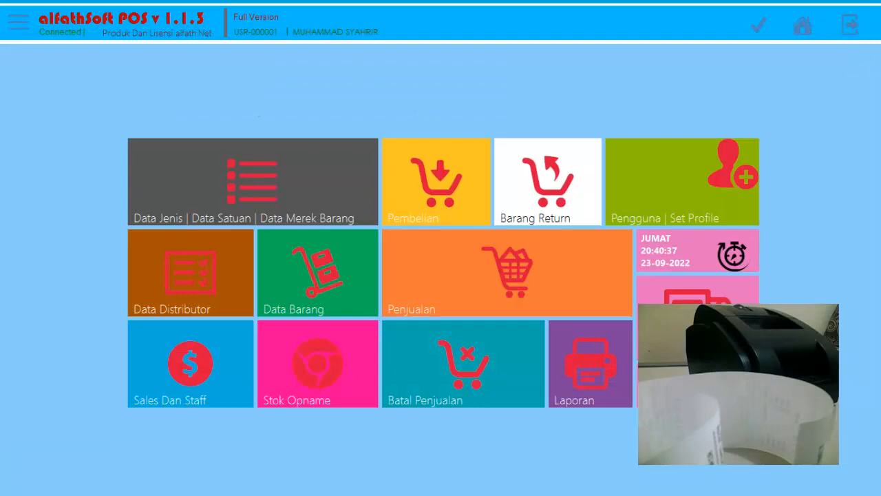
Open the debtor report (Laporan Pengutang) and preview it with the print selection Semua.
left_click(582, 403)
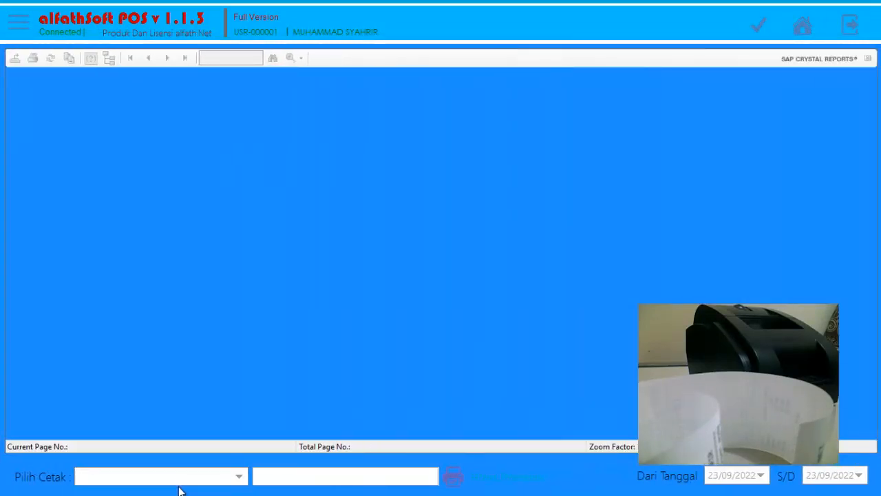
left_click(179, 480)
left_click(157, 446)
left_click(162, 479)
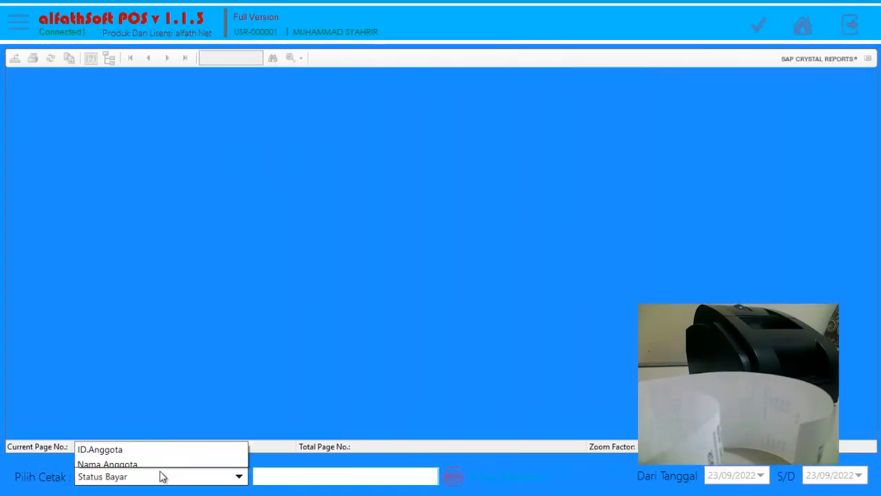
left_click(156, 460)
left_click(489, 477)
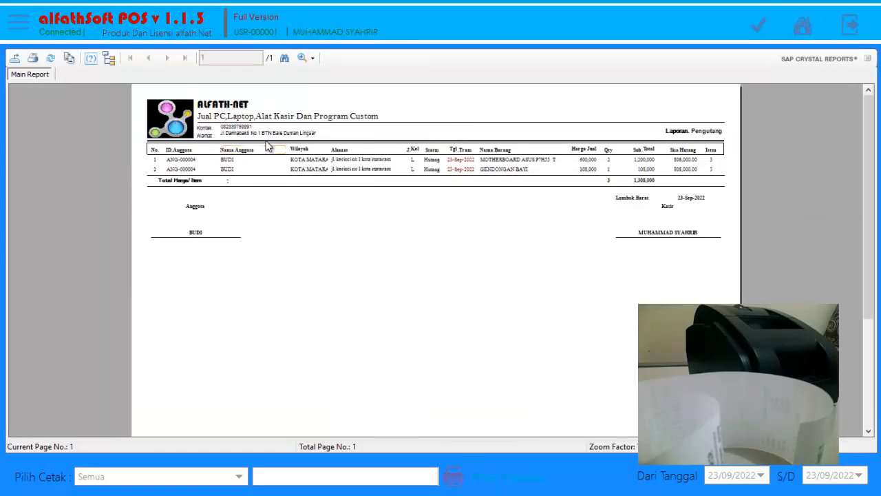
Enlarge the debtor report, examine all its columns across the page and return to the home screen.
left_click(312, 58)
left_click(323, 145)
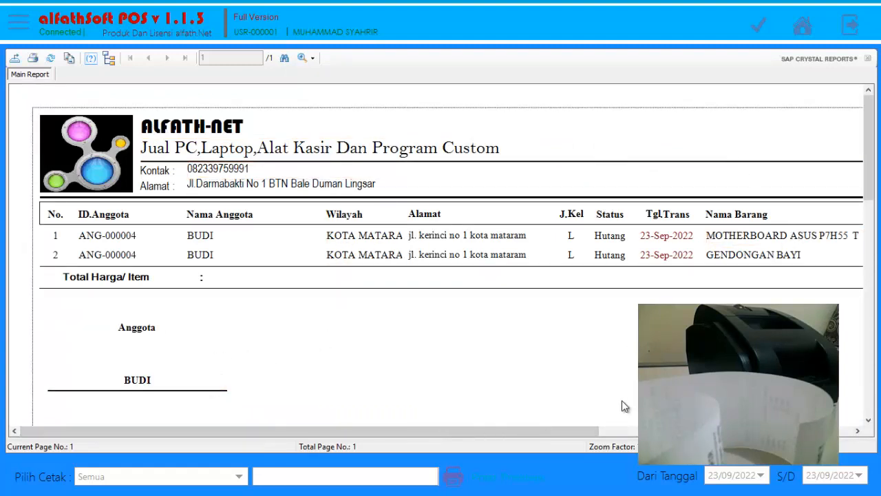
left_click_drag(558, 430, 811, 430)
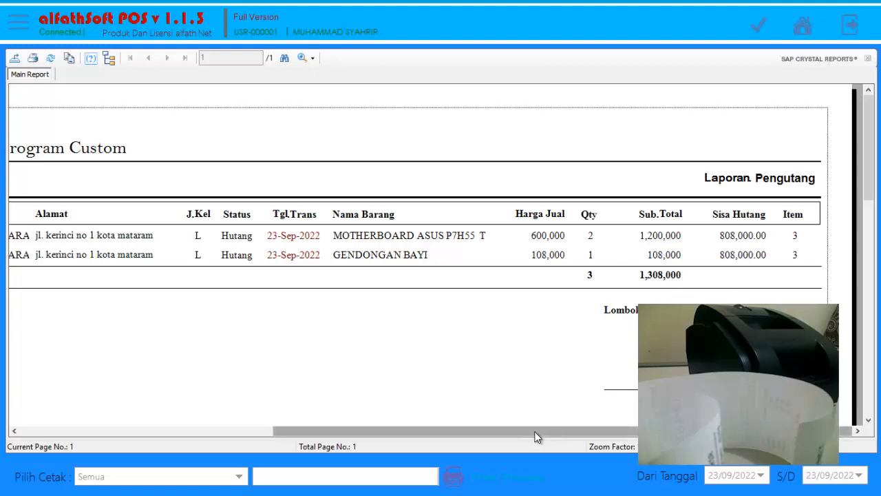
left_click_drag(537, 437, 329, 428)
left_click(804, 31)
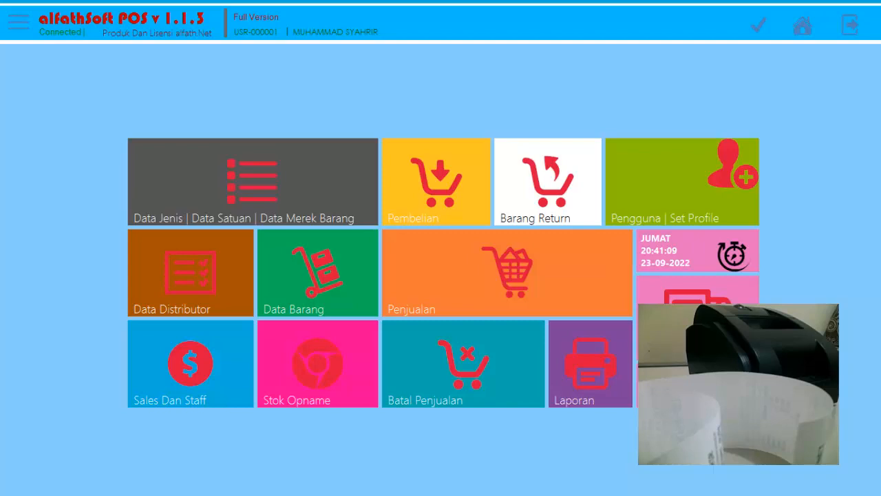
Reopen the debt details and show the print preview of the new member's note (Nota).
left_click(679, 344)
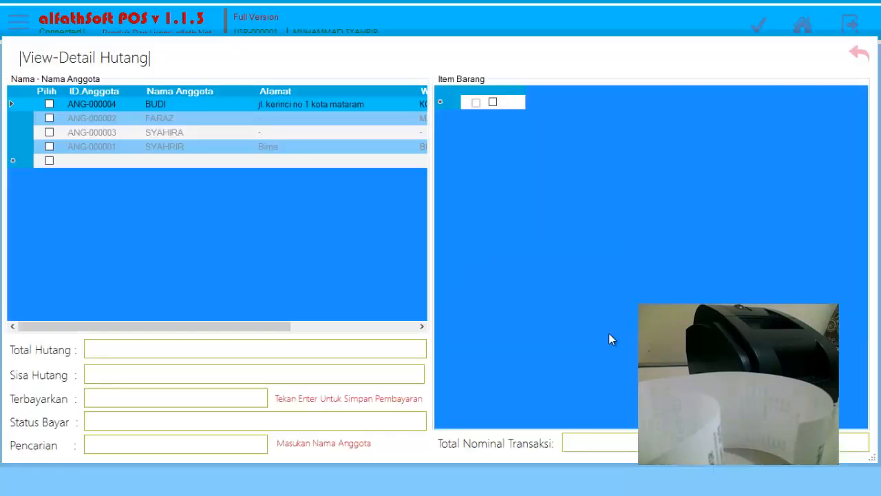
right_click(163, 104)
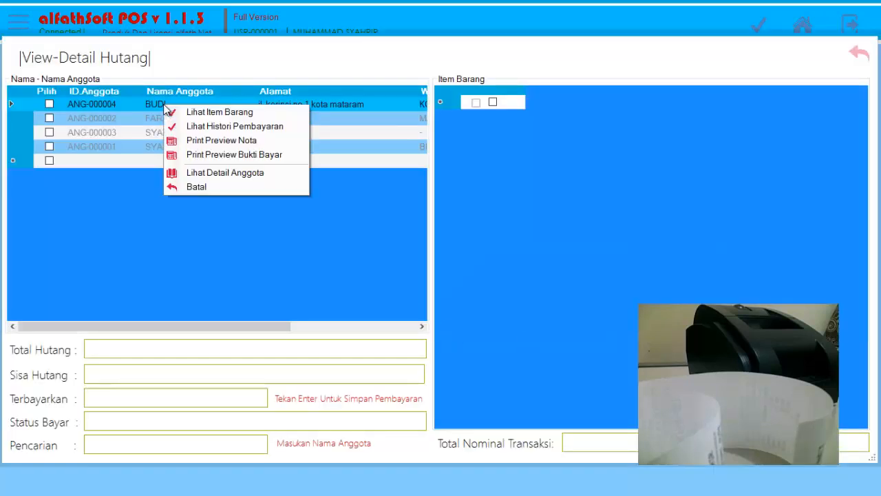
left_click(225, 141)
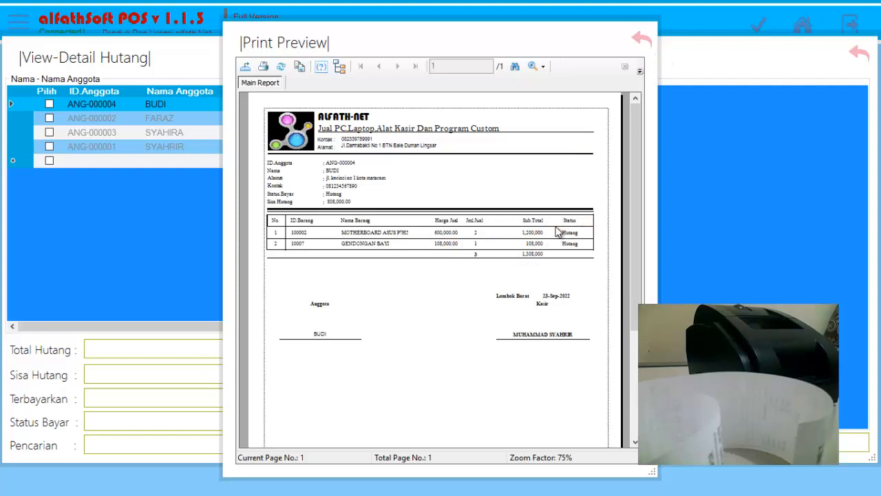
Preview the new member's payment proof (Bukti Bayar) instead of the note, examine its individual and total paid amounts, and close it.
left_click(642, 40)
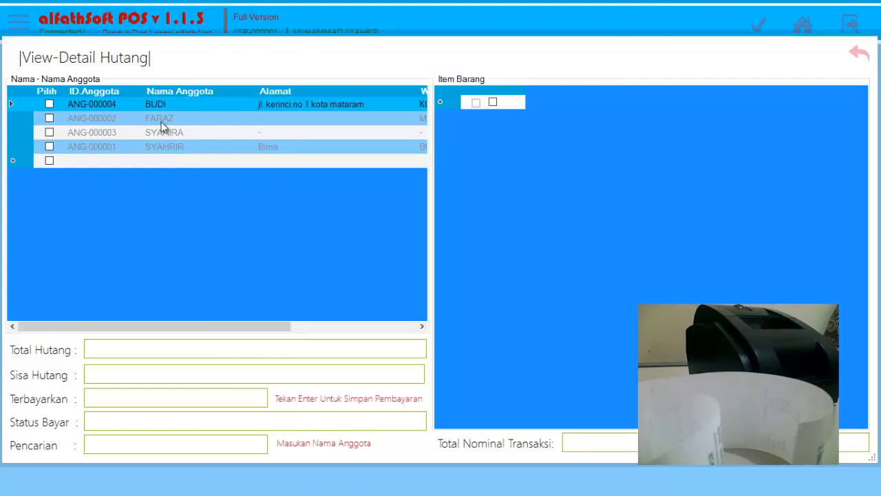
right_click(163, 105)
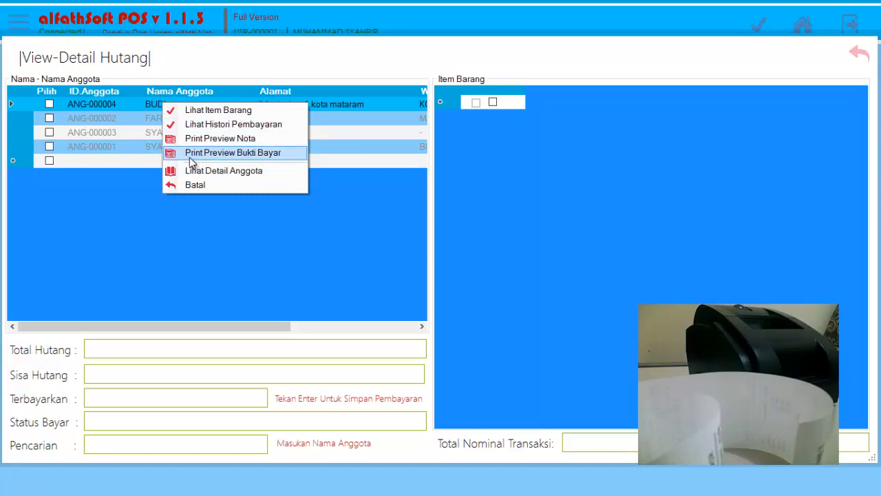
left_click(190, 157)
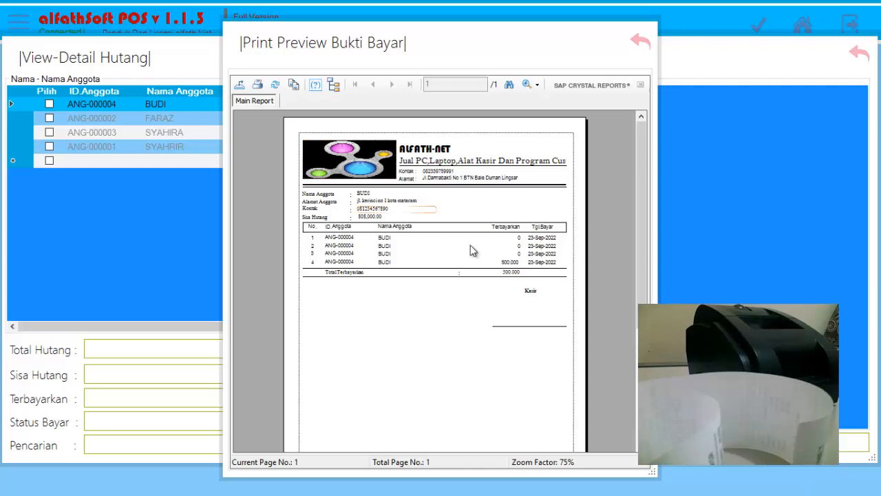
left_click(509, 276)
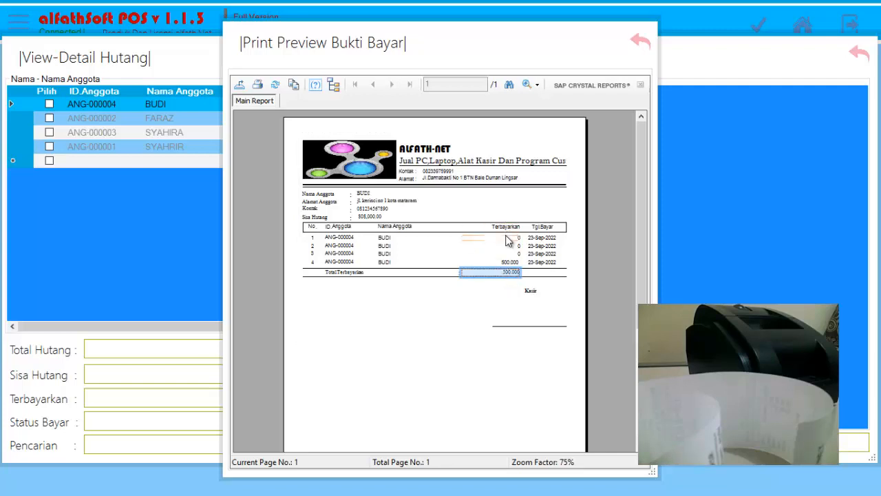
left_click(508, 241)
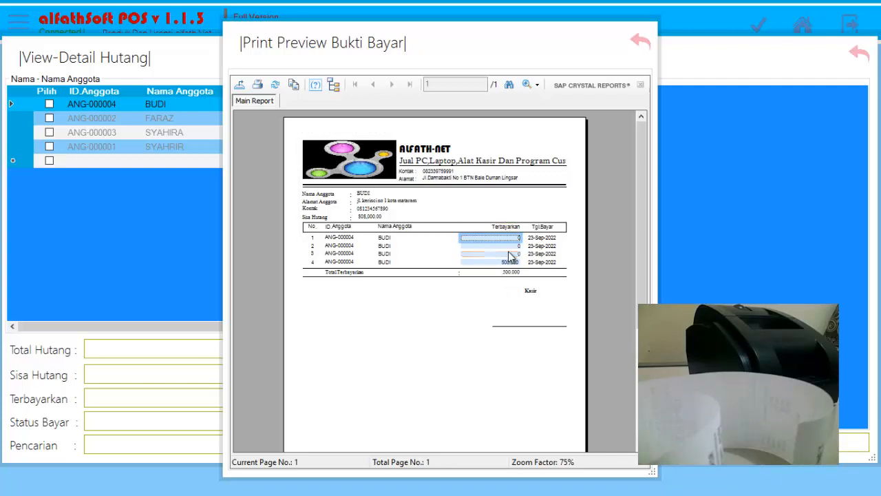
left_click(512, 254)
left_click(511, 263)
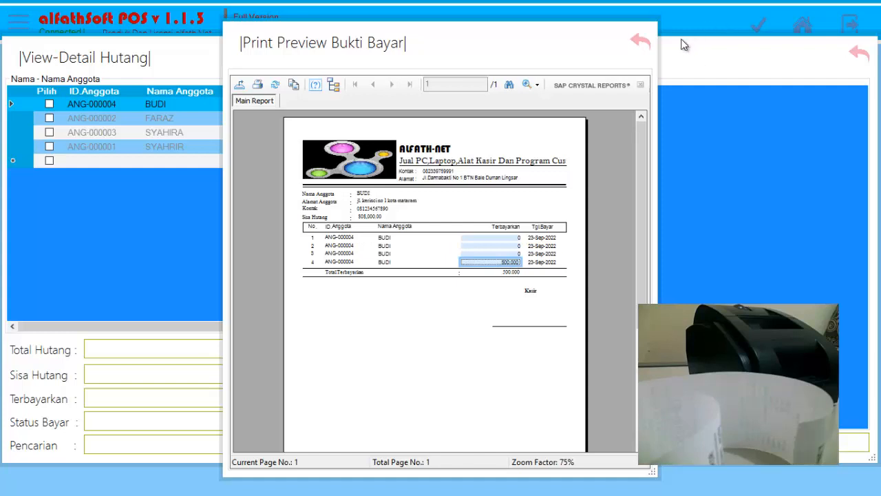
left_click(647, 45)
View the new member's debt record (Lihat Detail Anggota), check the Total Hutang field, and return to the home screen.
right_click(158, 110)
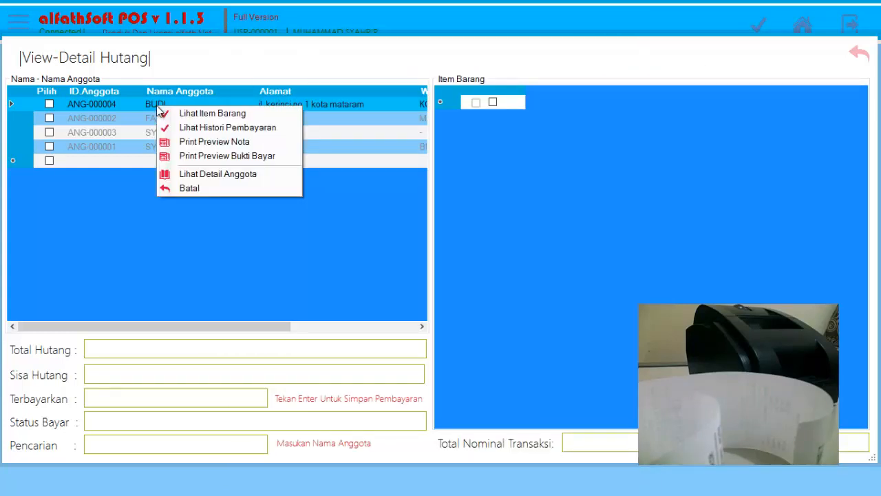
left_click(227, 177)
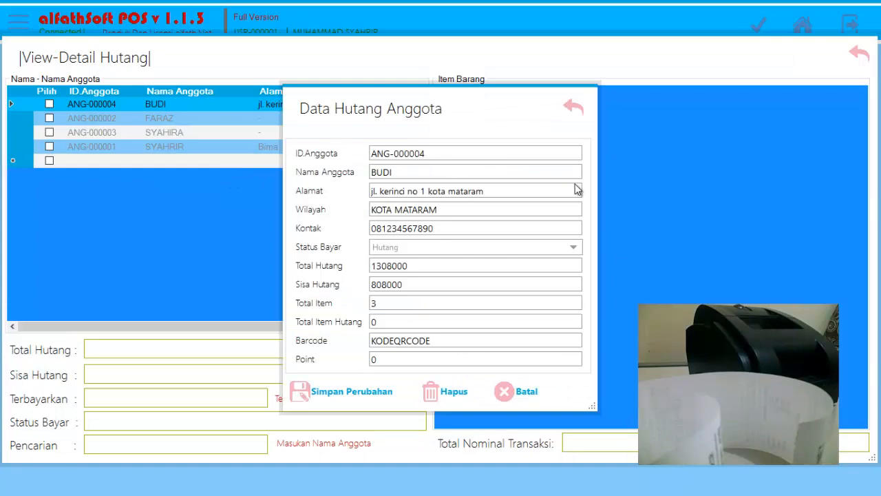
double_click(436, 265)
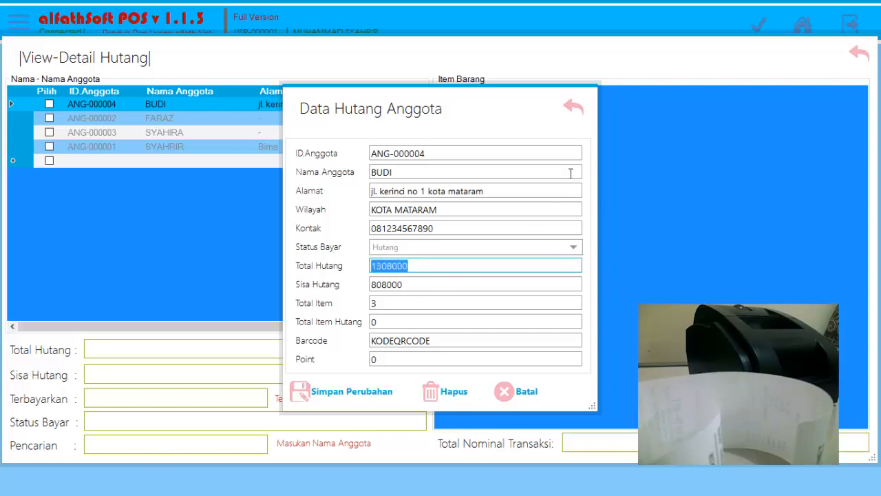
left_click(567, 105)
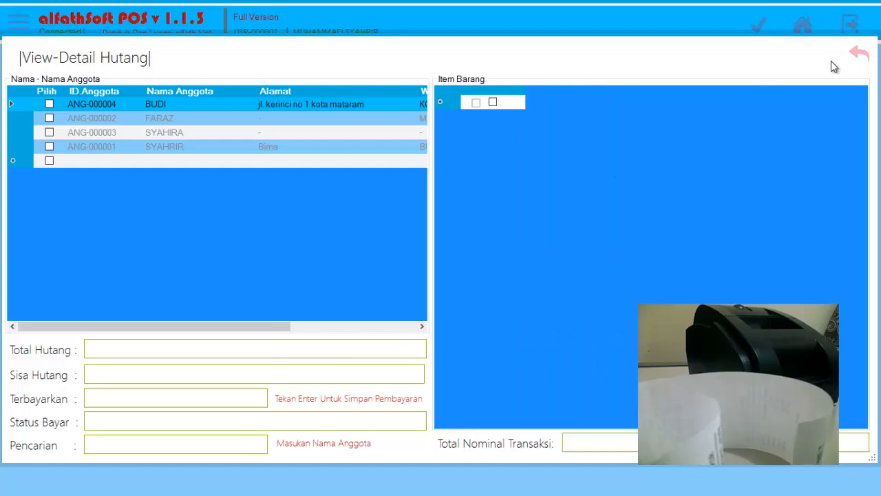
left_click(857, 56)
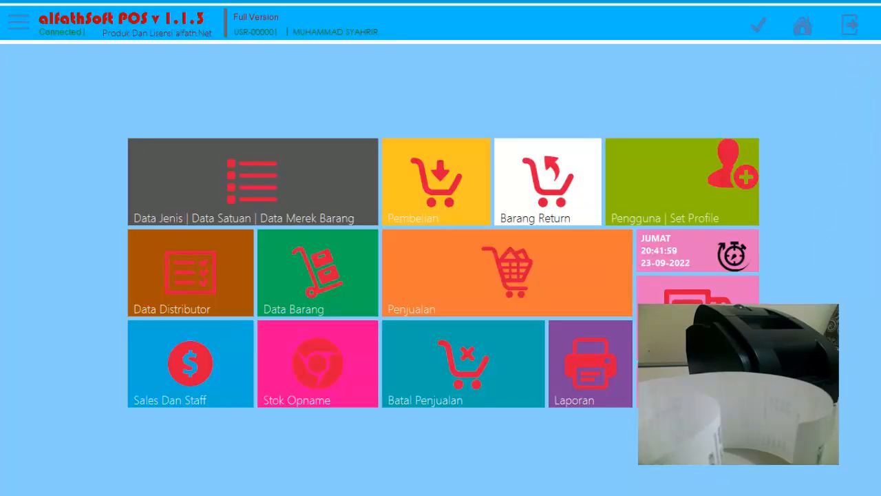
Preview the debtor report (Laporan Pengutang) filtered by Nama Anggota with the new member's name, and return to the home screen.
left_click(559, 400)
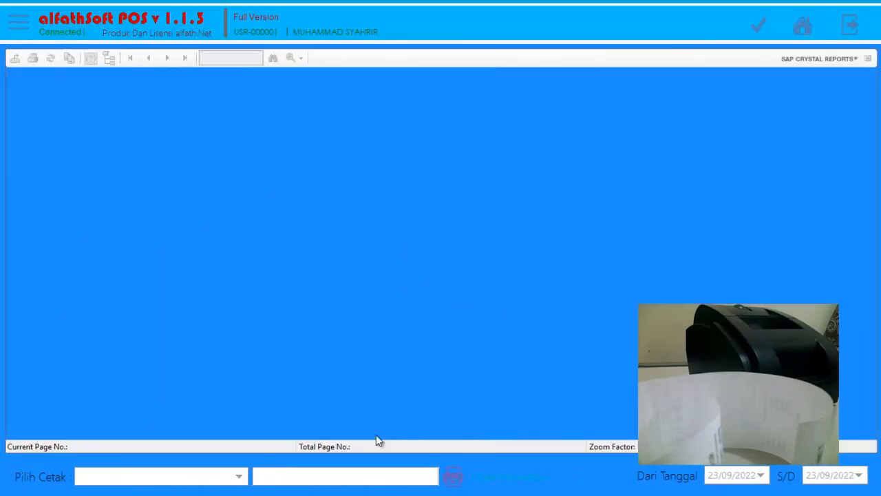
left_click(200, 478)
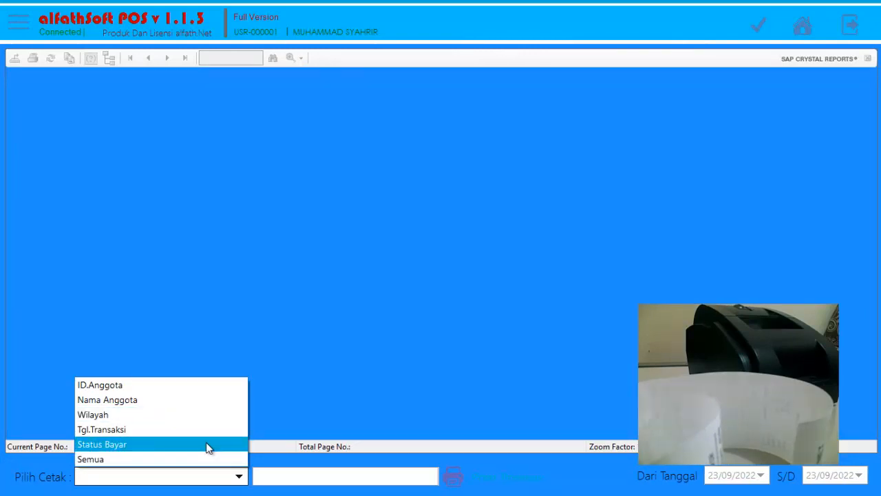
left_click(112, 401)
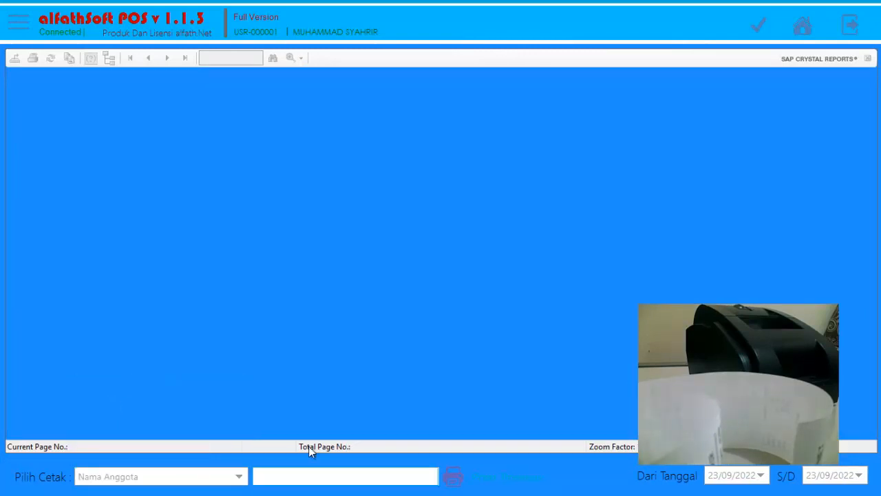
type("BUDI")
left_click(508, 476)
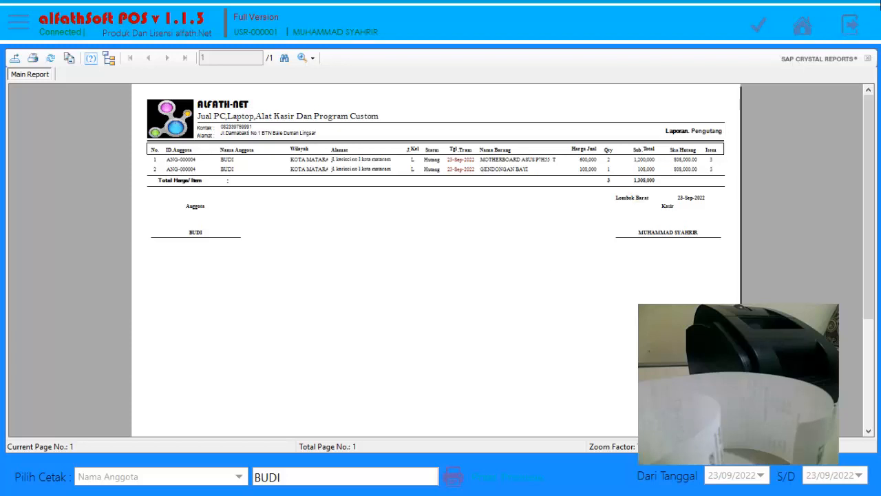
left_click(803, 26)
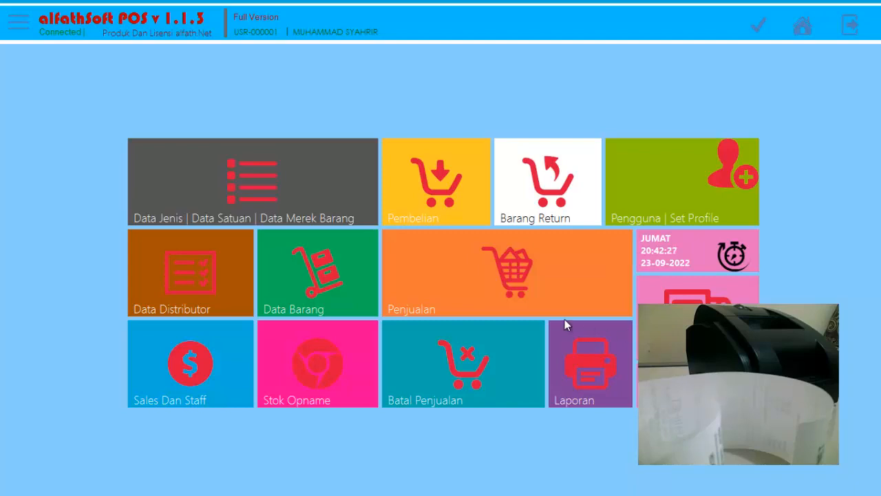
Open the sales list (Penjualan) and start a new sales transaction.
left_click(499, 265)
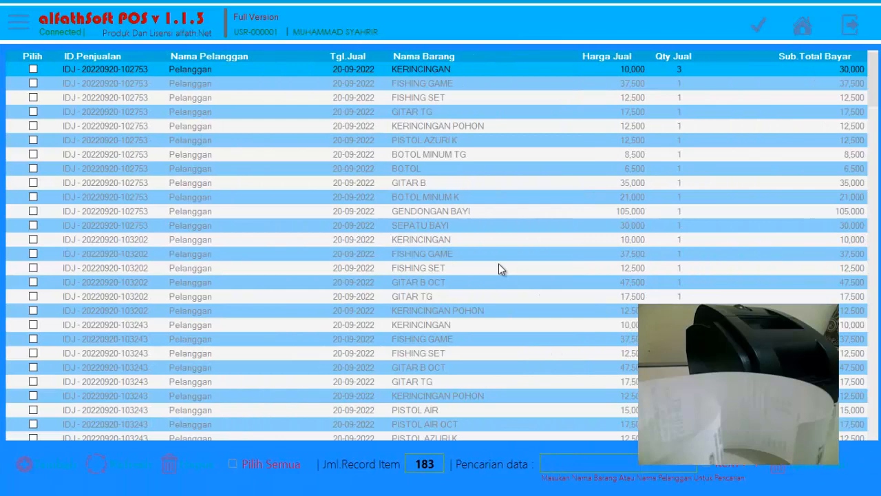
left_click(67, 467)
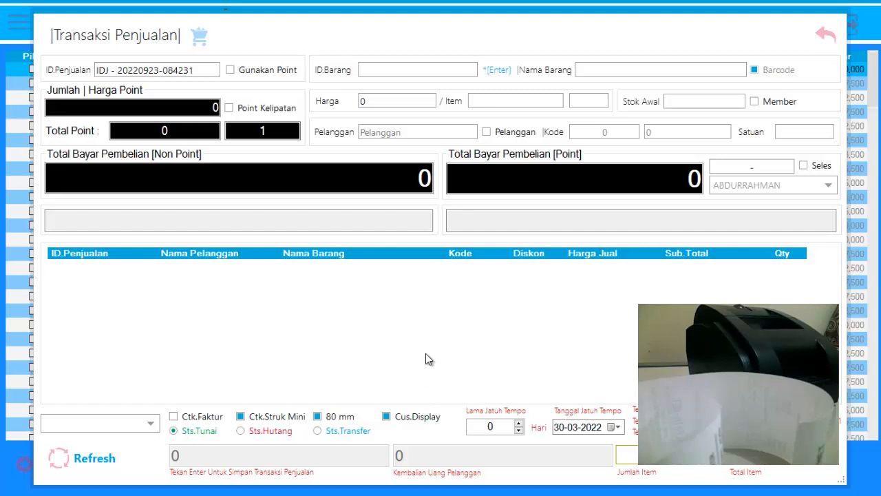
Assign the first listed member as the sale's customer and turn off the Barcode option for manual item entry.
key("F2")
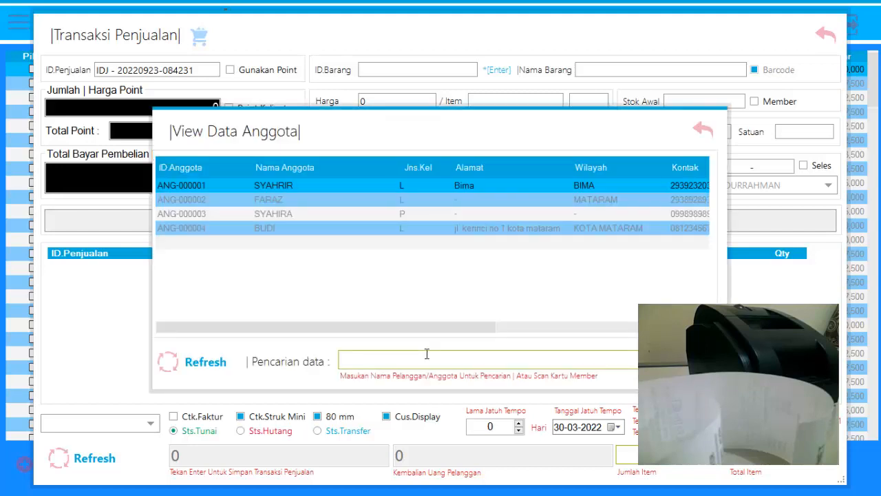
double_click(279, 187)
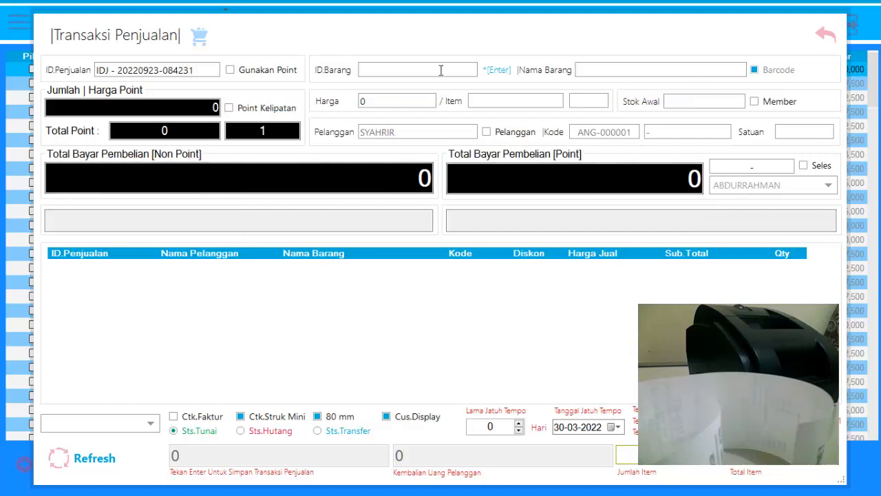
left_click(754, 70)
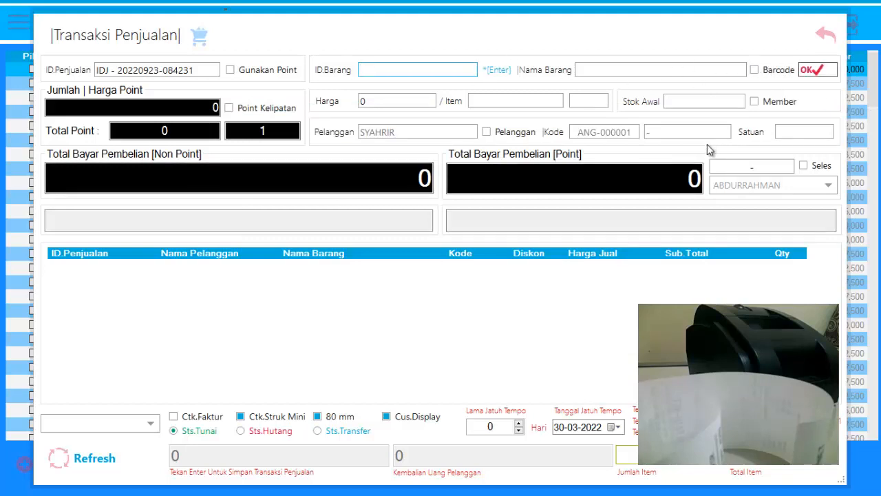
Add item 10083, CELANA PJNG, priced at 11,000, from the item list to the sale.
key("Return")
scroll(331, 346, "down", 10)
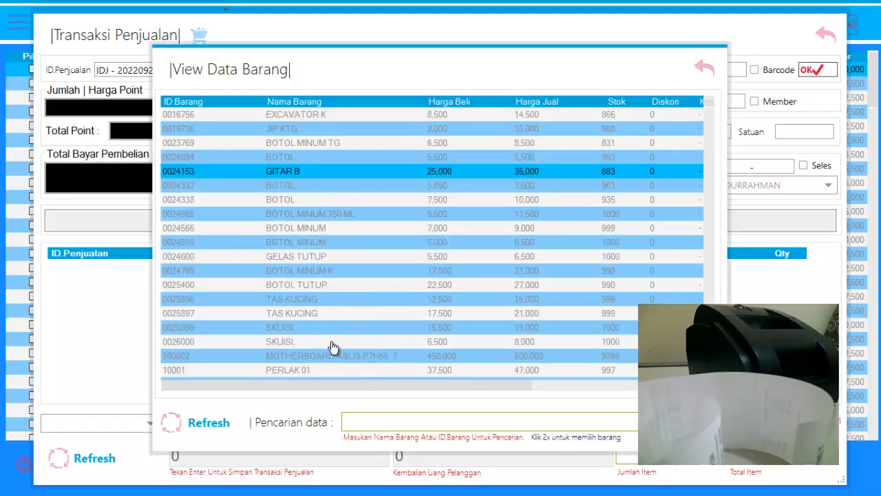
scroll(333, 348, "down", 15)
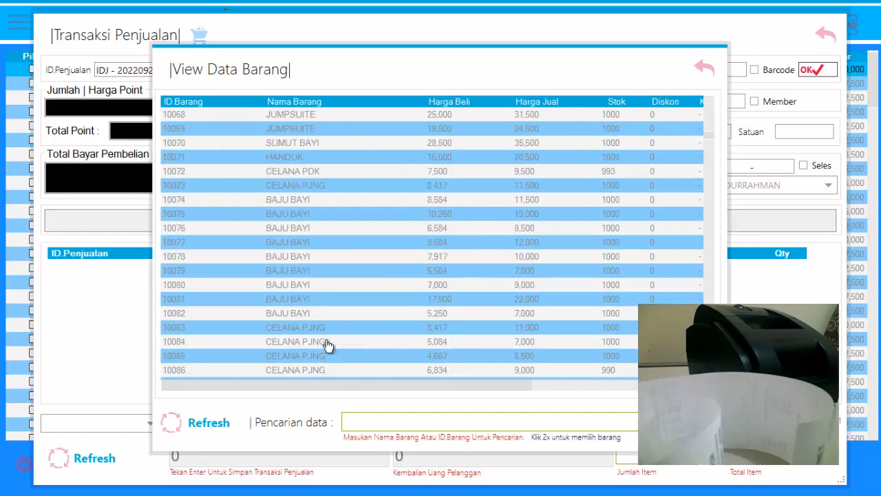
left_click(324, 332)
double_click(325, 335)
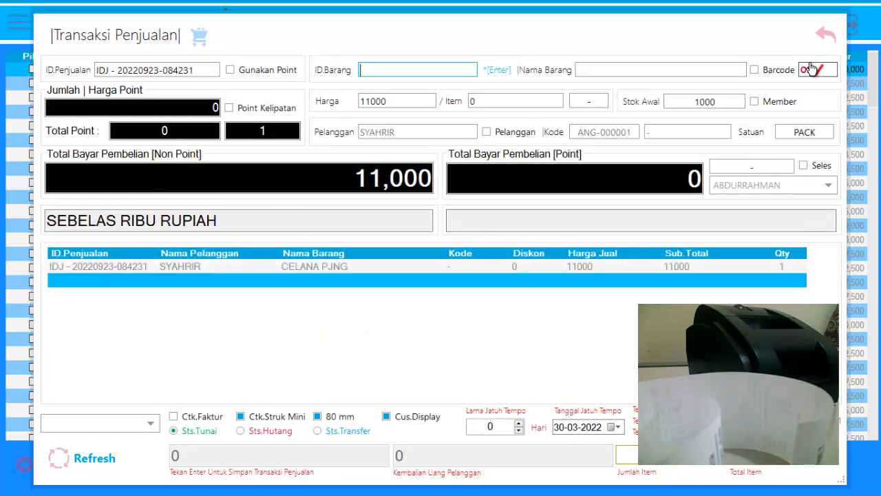
Add item 10093, CD ANAK, priced at 5,000, from the item list to the sale.
key("Return")
scroll(388, 328, "down", 20)
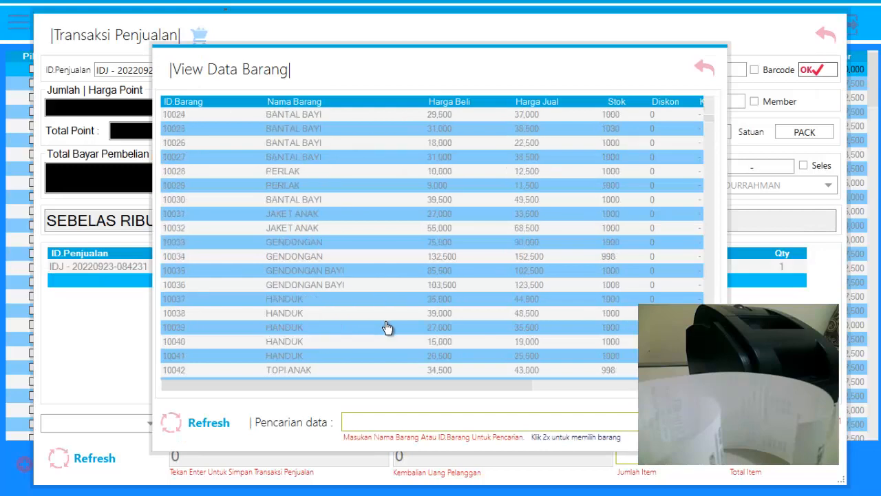
scroll(387, 330, "down", 5)
left_click(315, 361)
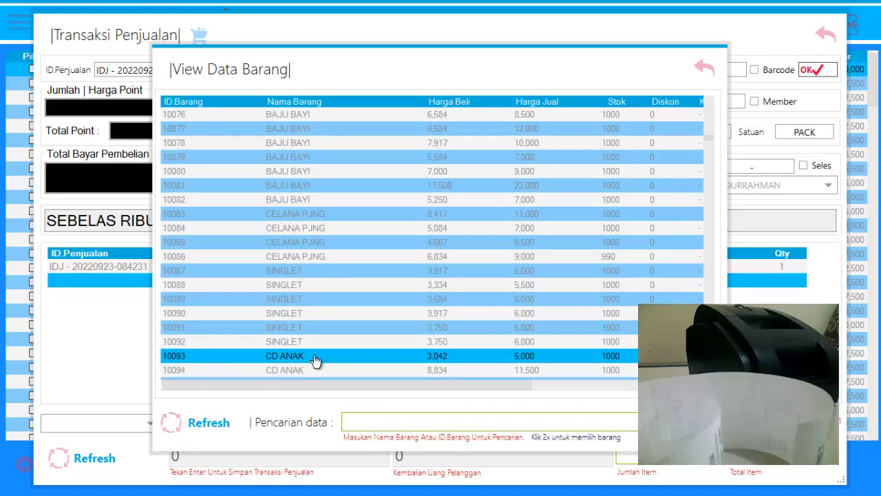
double_click(315, 361)
left_click(818, 73)
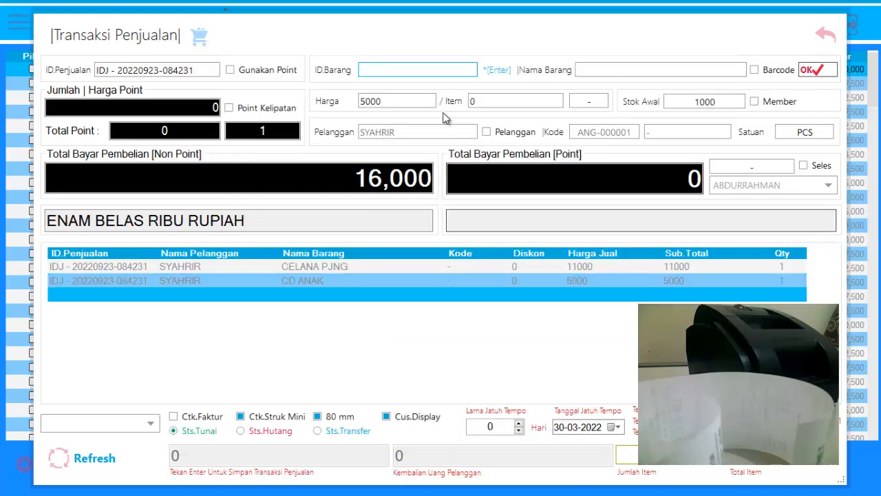
Add item 10018, TOMPEGE, priced at 61,000, from the item list to the sale.
key("Return")
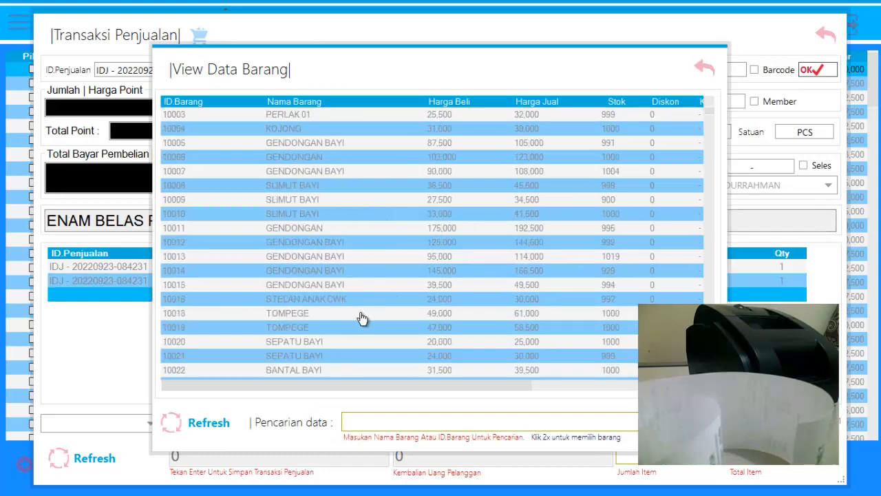
left_click(321, 316)
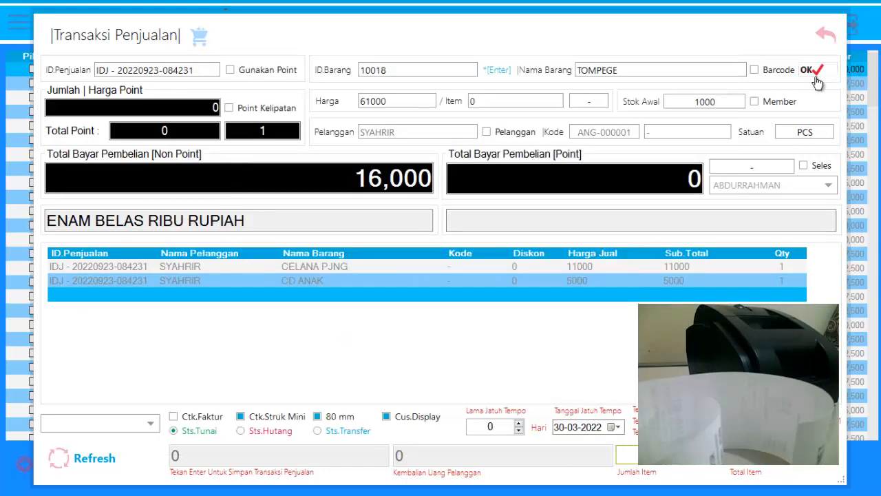
key("Return")
Set the quantity of CD ANAK to 3 and of CELANA PJNG to 2, updating their subtotals.
left_click(791, 284)
type("3")
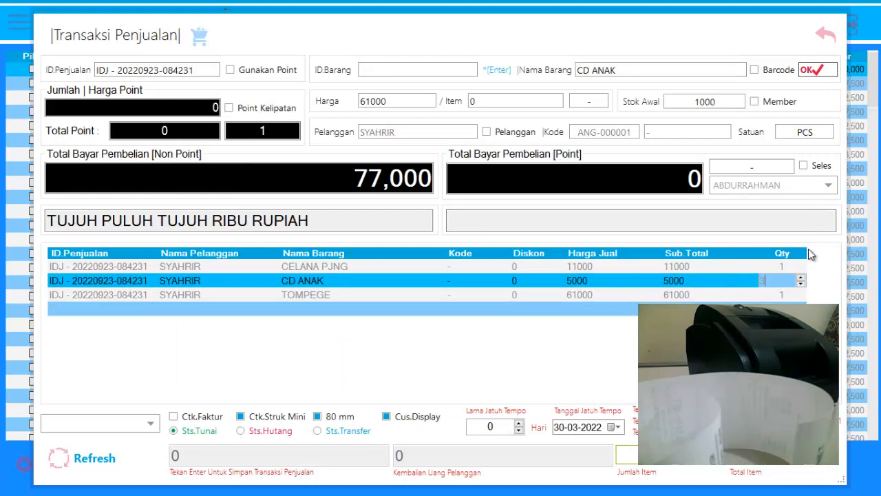
left_click(784, 267)
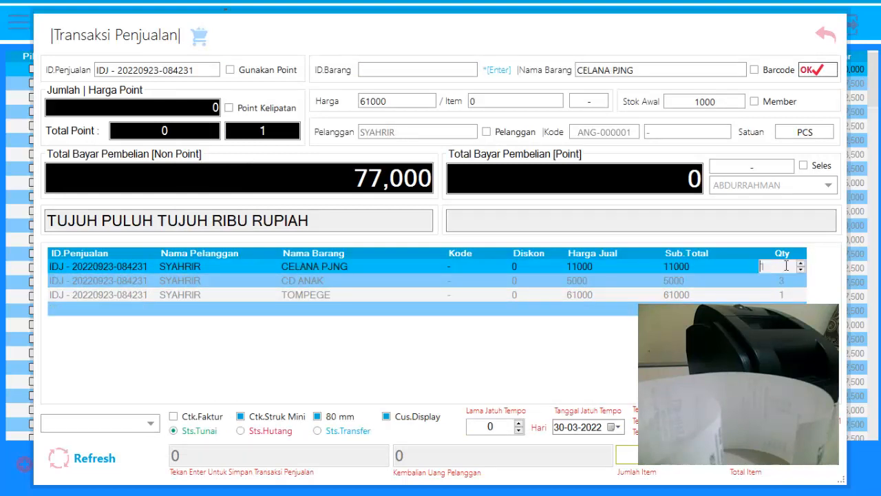
left_click_drag(787, 265, 721, 257)
key("BackSpace")
type("2")
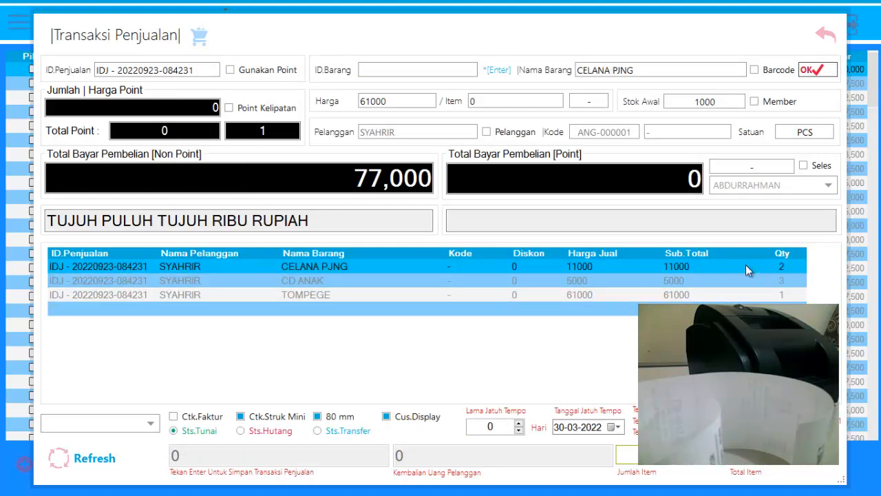
left_click(745, 279)
left_click(743, 294)
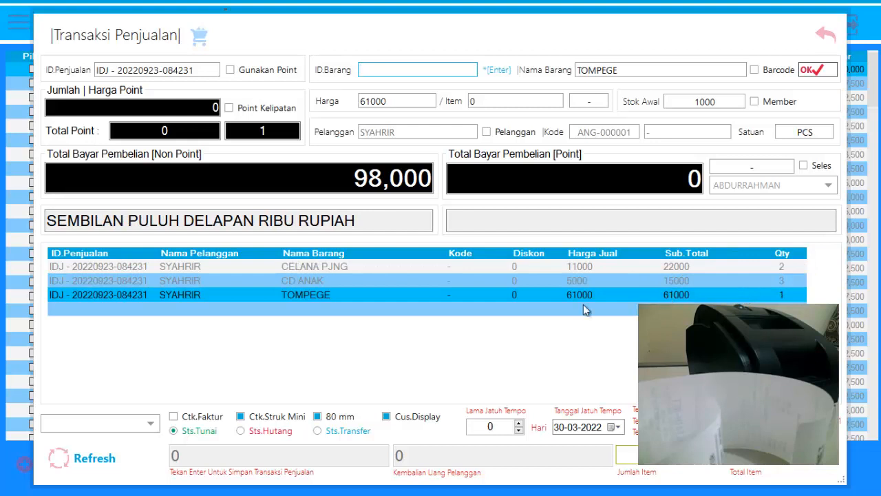
Choose the POS-58 printer for the mini receipt and turn off the 80 mm paper option.
left_click(147, 422)
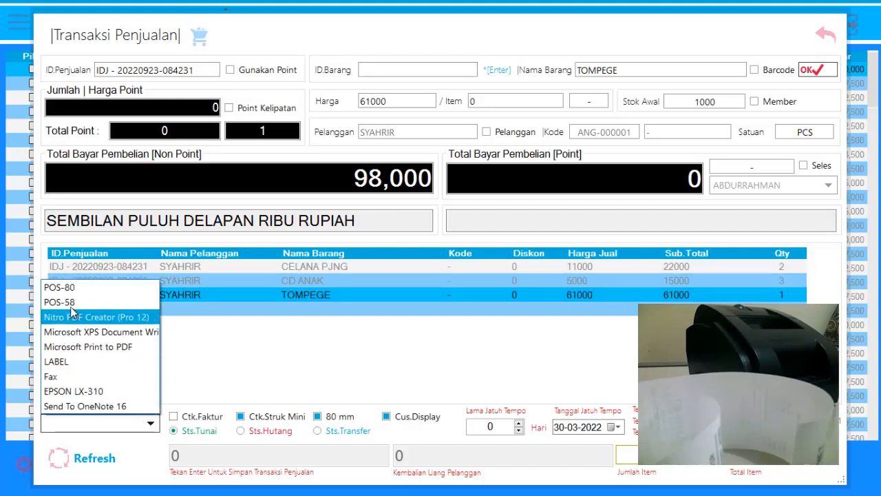
left_click(69, 303)
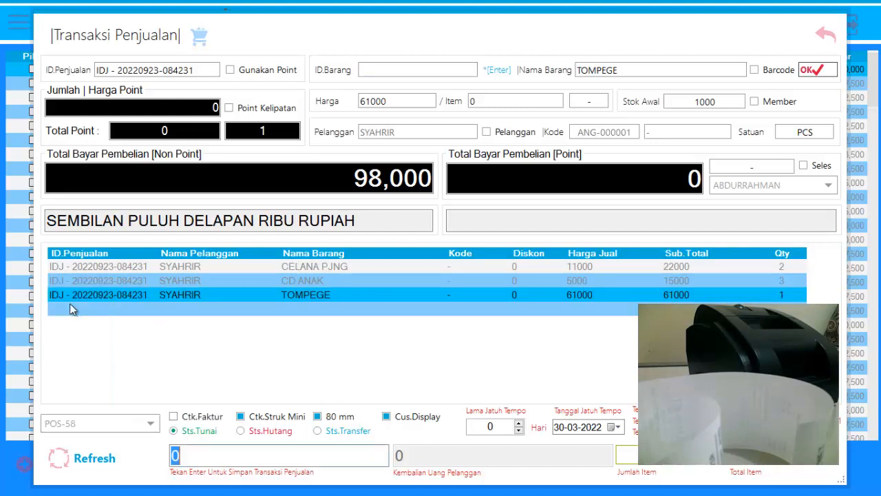
left_click(338, 418)
Set the payment status to Sts.Transfer, enter a payment of 100,000, and save the sale.
type("1000000")
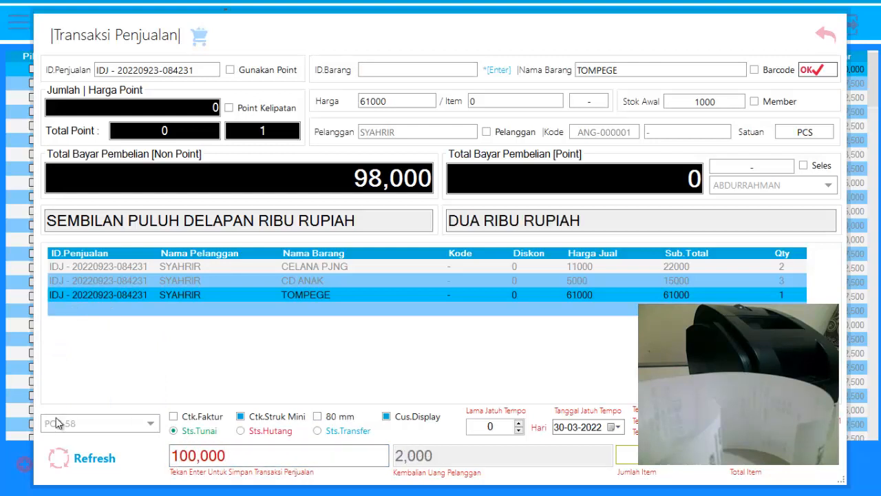
left_click(337, 431)
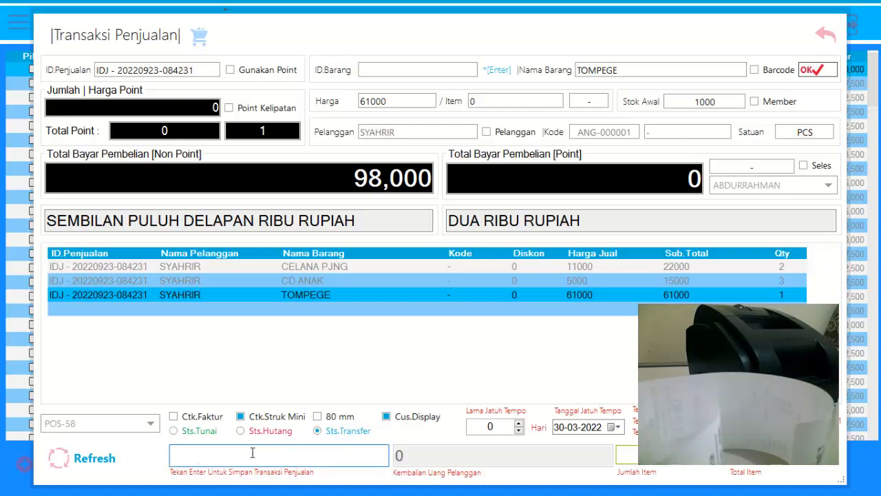
type("1000000")
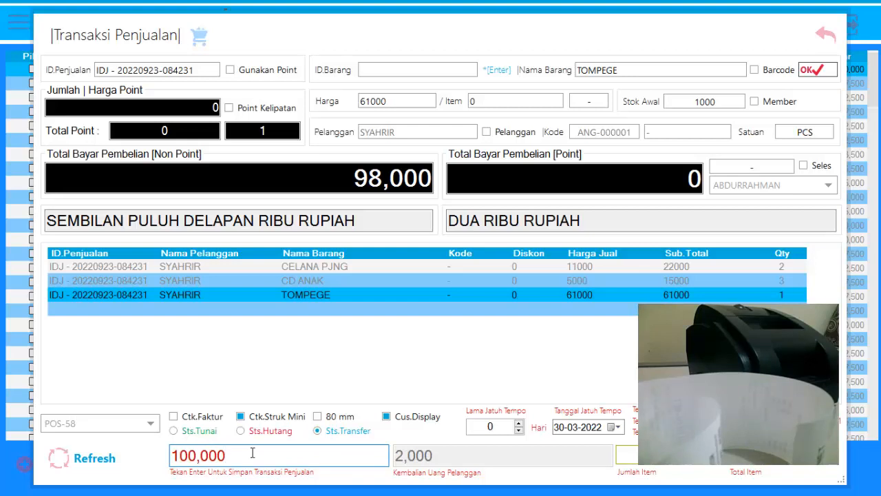
key("Return")
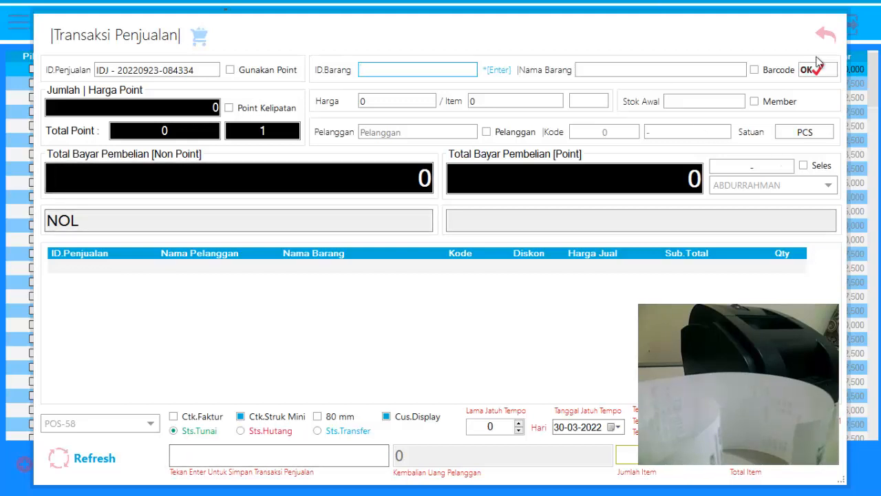
Close the sales transaction form, refresh the sales list, and return to the home screen.
left_click(824, 34)
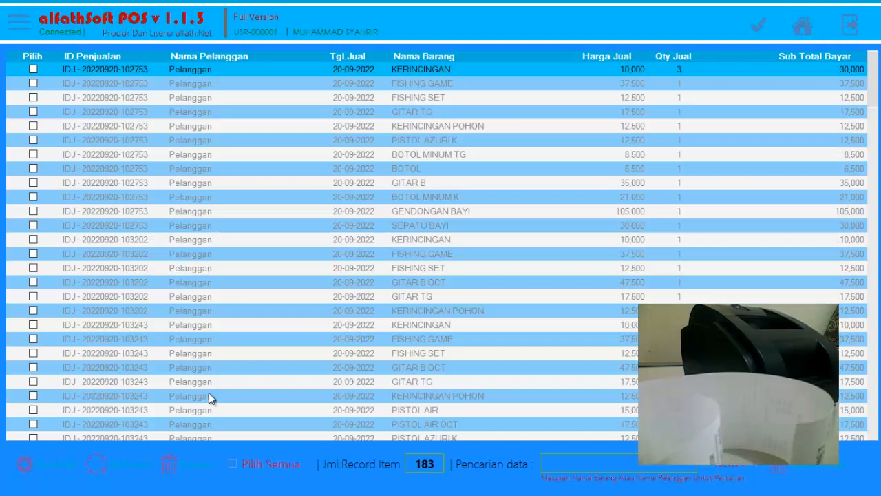
left_click(126, 475)
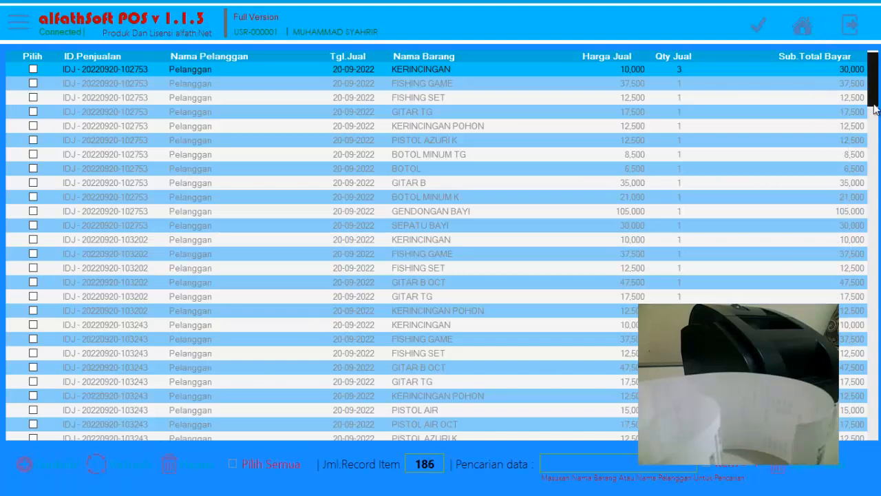
left_click(803, 29)
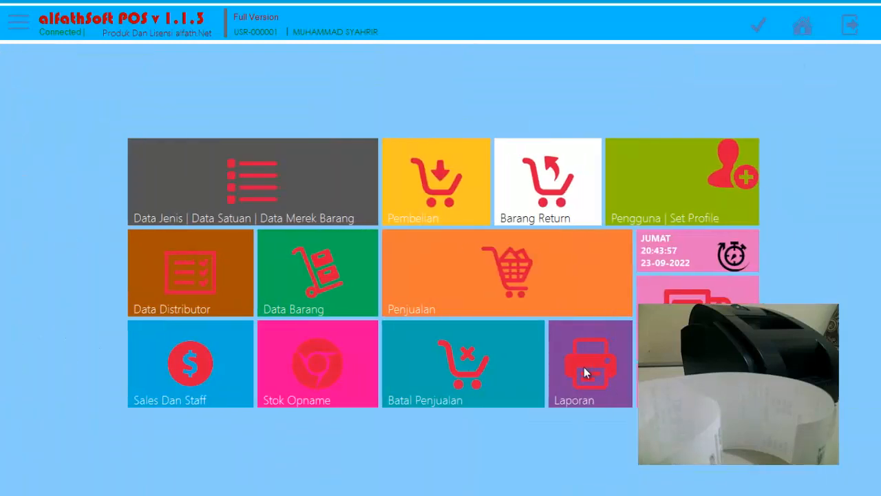
Preview the sales report (Laporan Penjualan) filtered by Pelanggan with the member's name.
left_click(584, 365)
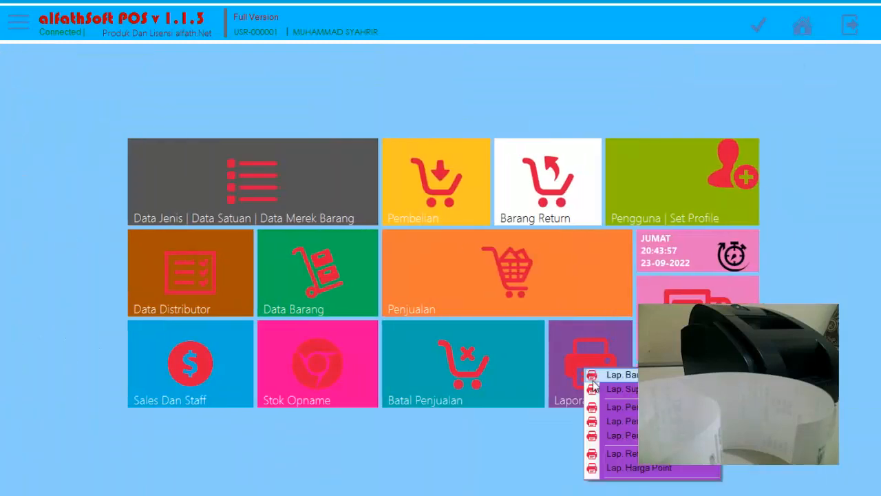
left_click(614, 436)
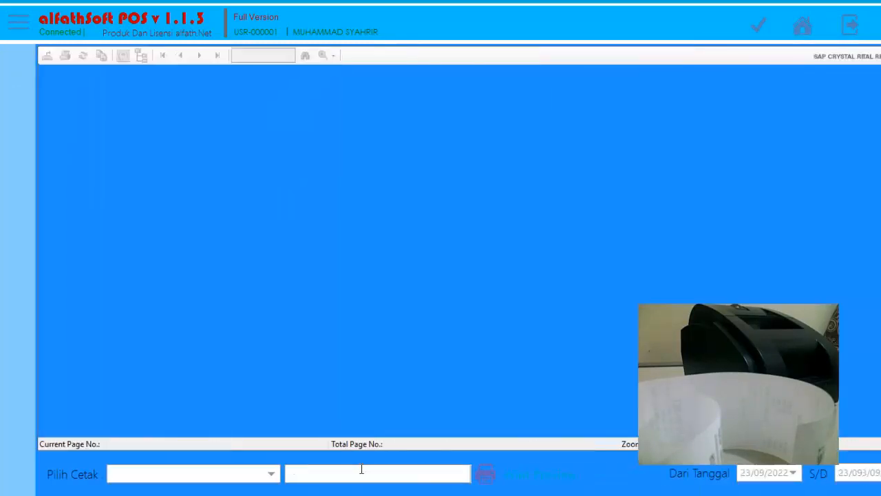
left_click(226, 475)
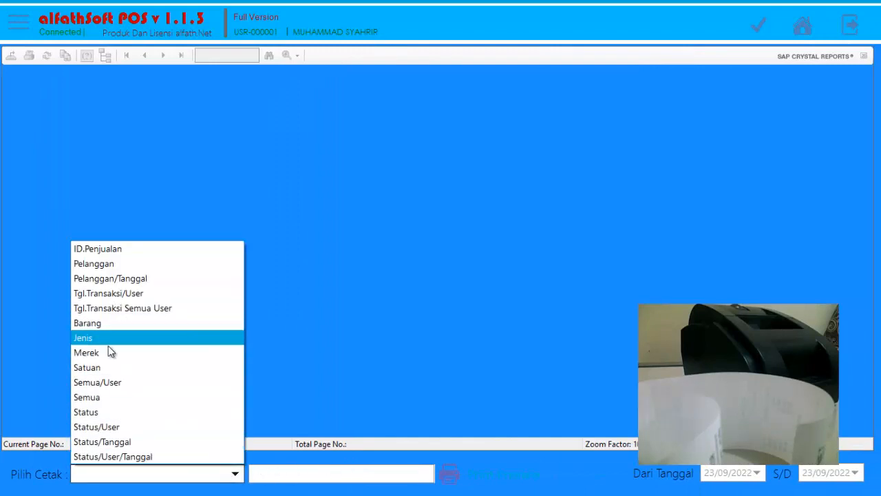
left_click(115, 262)
left_click(498, 474)
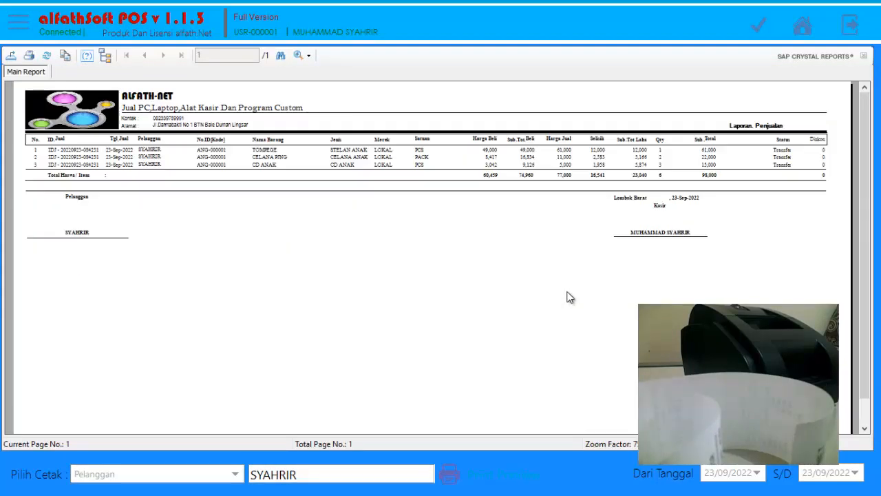
Examine the total row of the member's sales report for the Sub.Total, Qty and Sub.Tot Laba columns.
left_click(308, 55)
left_click(323, 157)
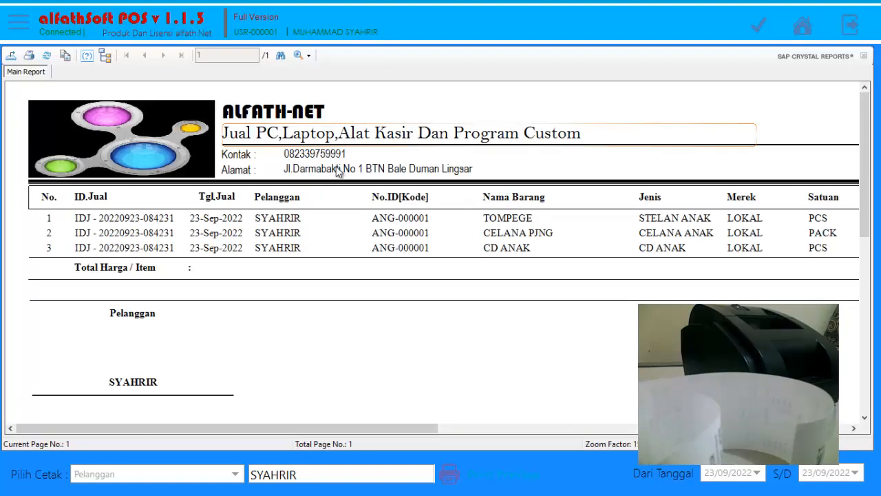
left_click_drag(403, 433, 816, 434)
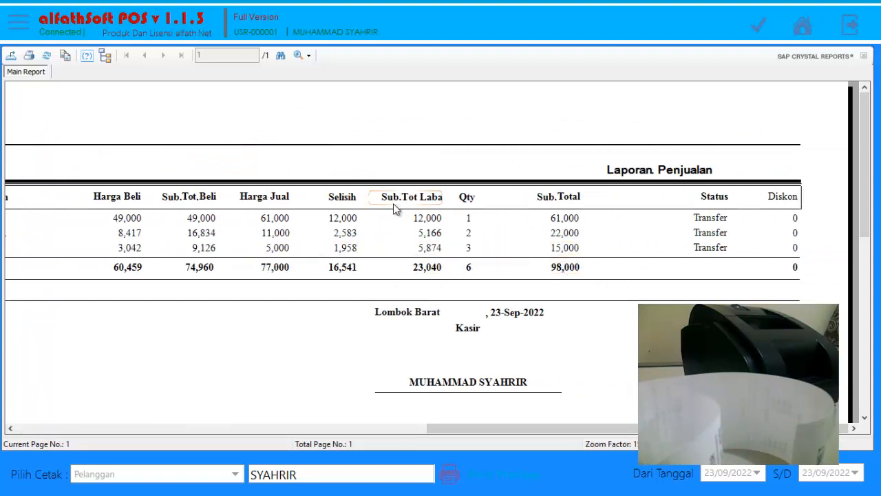
left_click(568, 271)
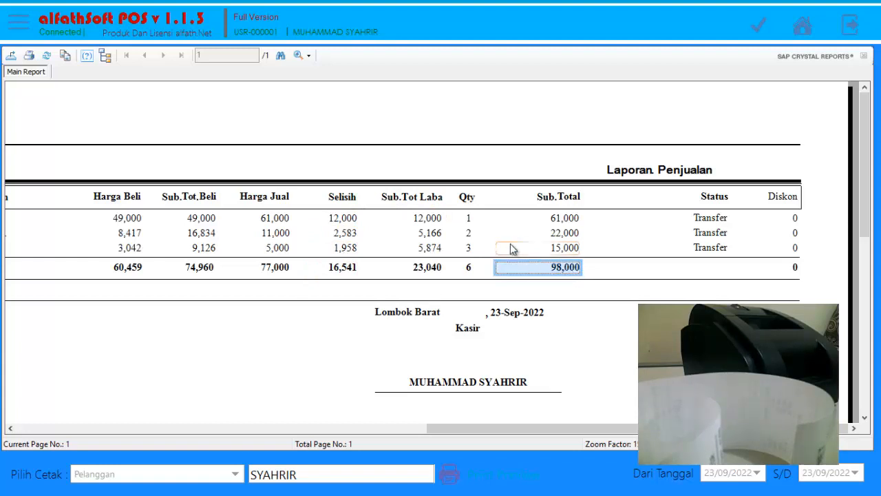
left_click(472, 231)
left_click(472, 273)
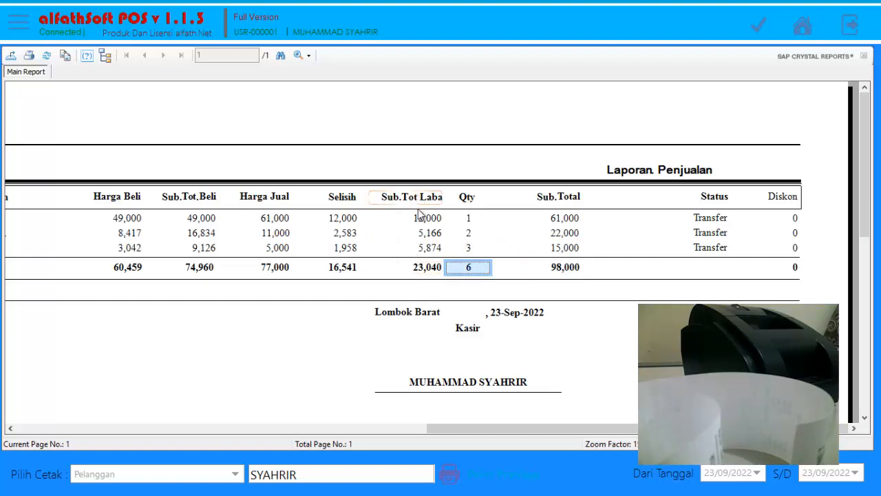
left_click(423, 267)
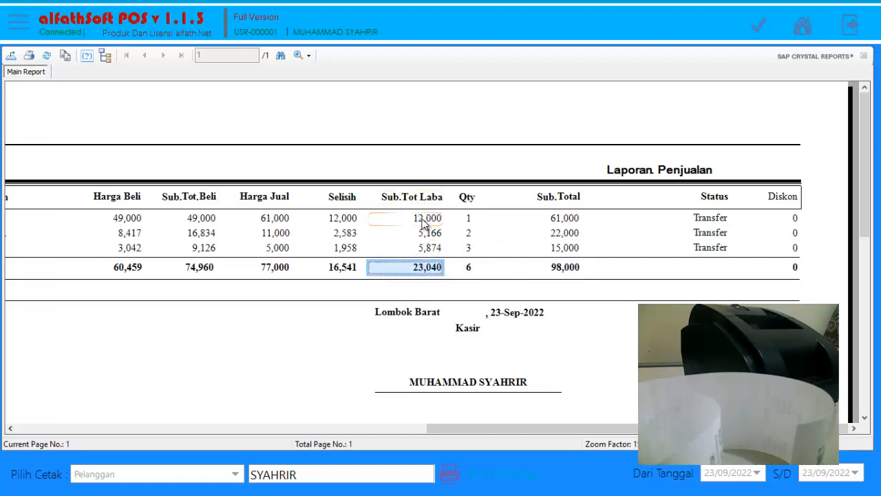
left_click(425, 233)
left_click(425, 273)
Check Harga Beli, Harga Jual, Selisih, Qty and Sub.Tot Laba for the third and second items of the sales report.
left_click(124, 252)
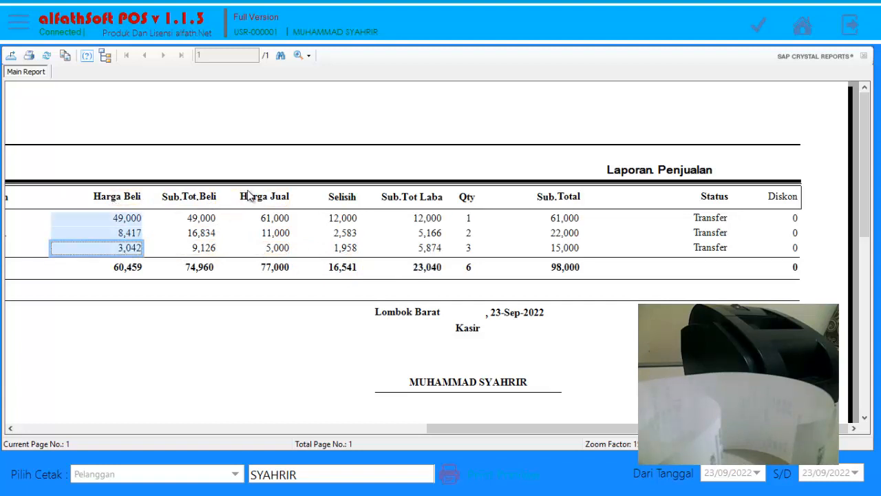
left_click(279, 251)
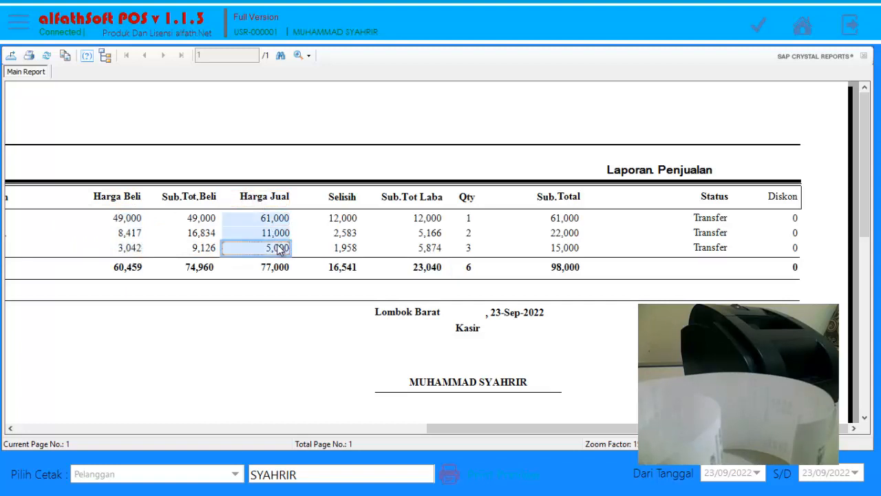
left_click(348, 254)
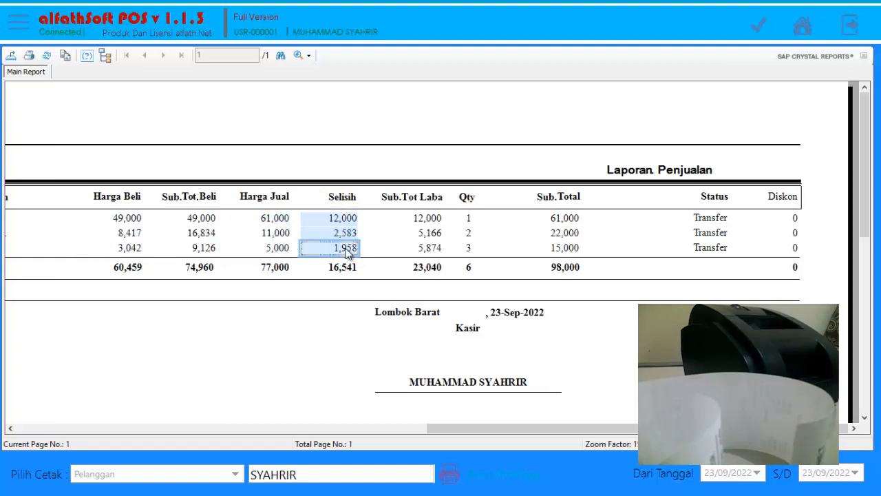
left_click(468, 250)
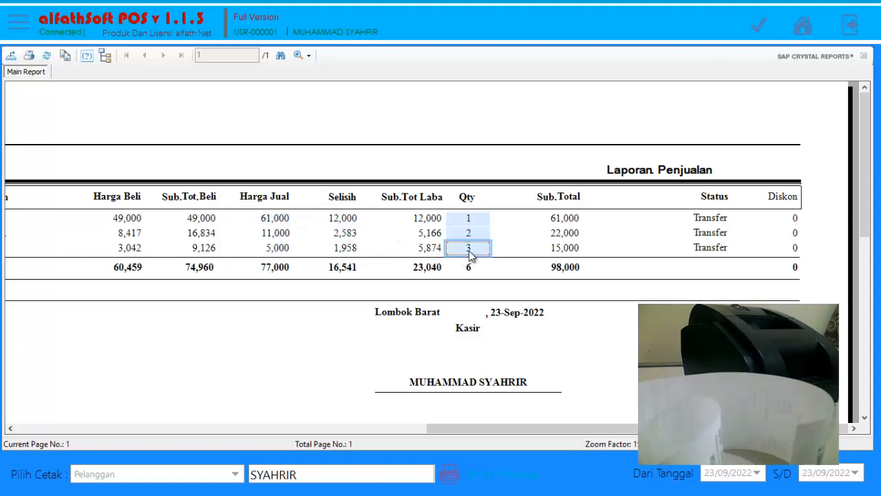
left_click(428, 250)
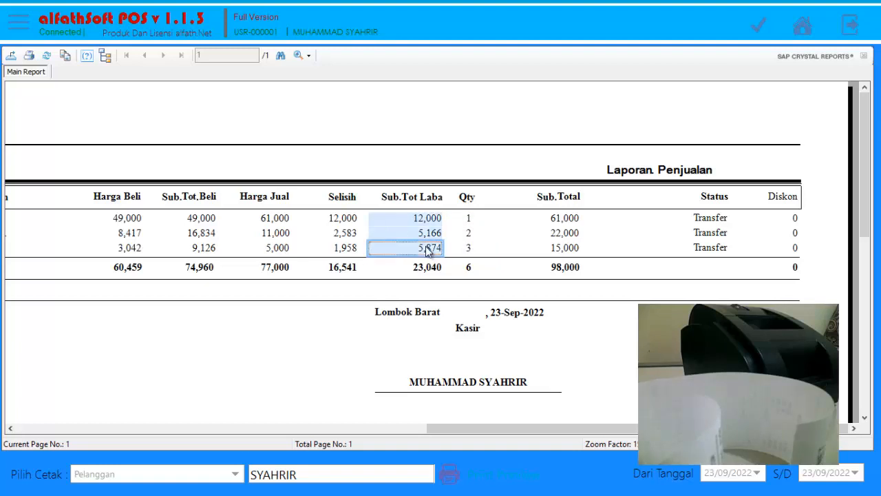
left_click(134, 235)
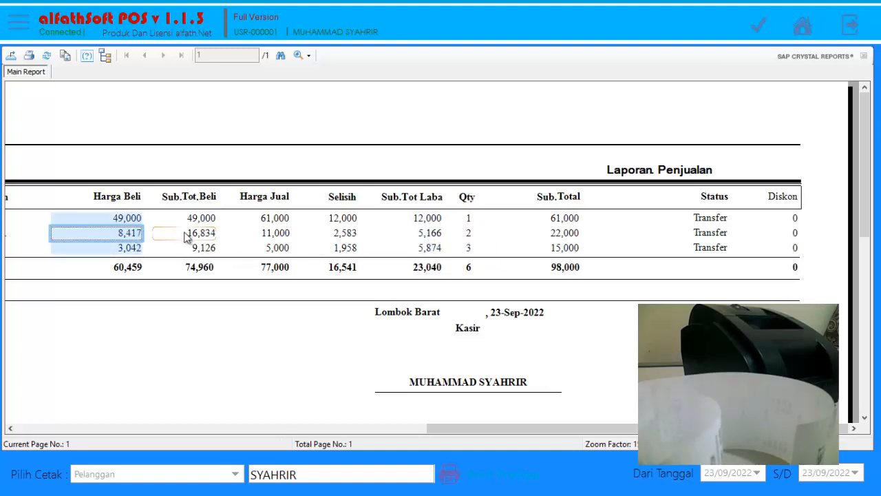
left_click(284, 237)
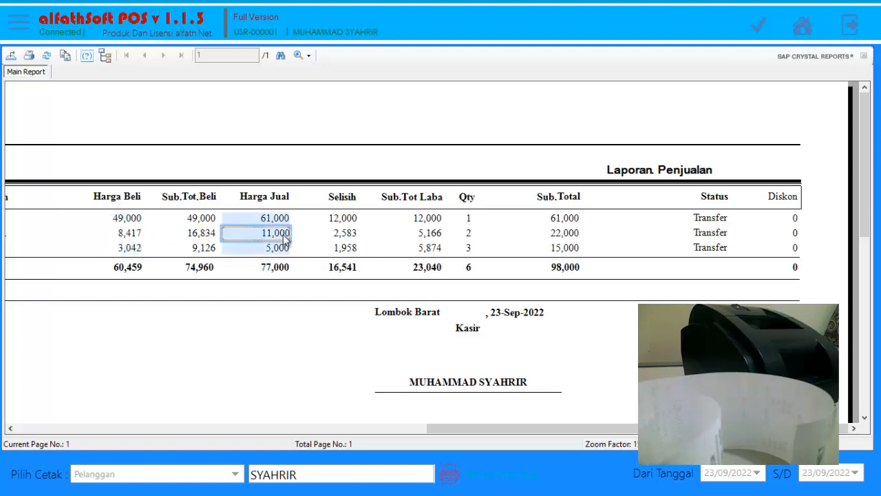
left_click(346, 238)
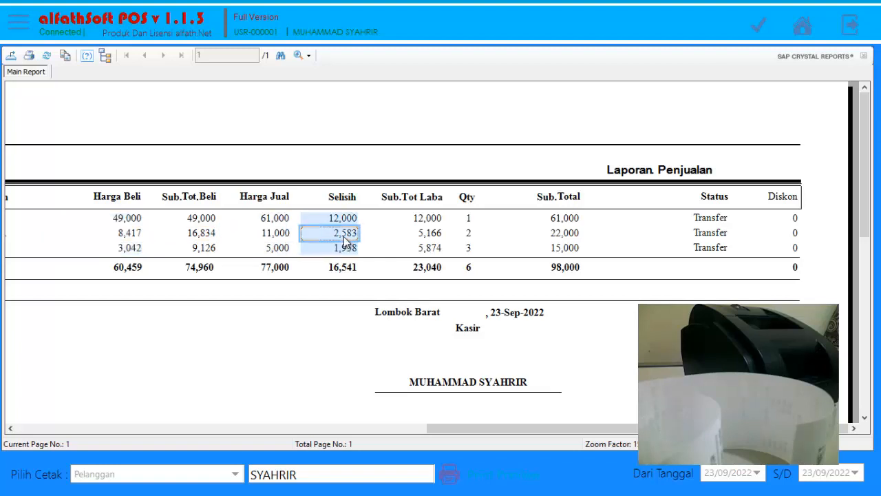
left_click(472, 241)
left_click(429, 237)
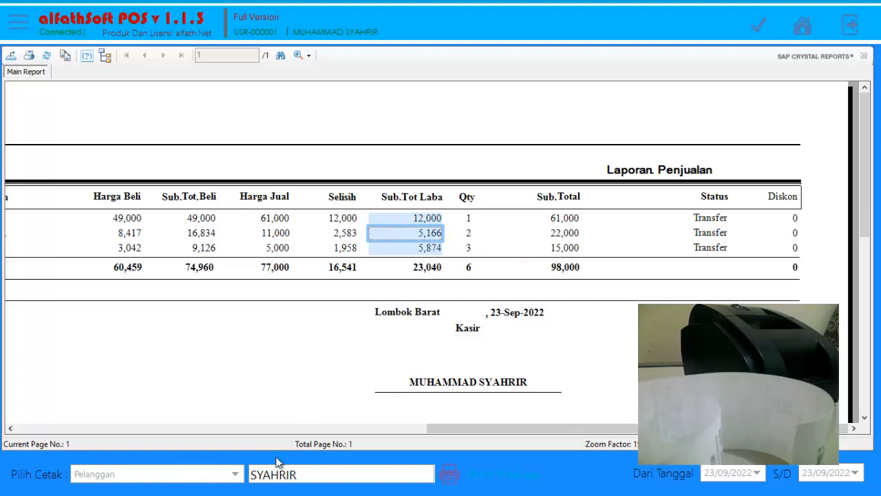
Preview the sales report with the print option Semua/User and no search text.
left_click(185, 475)
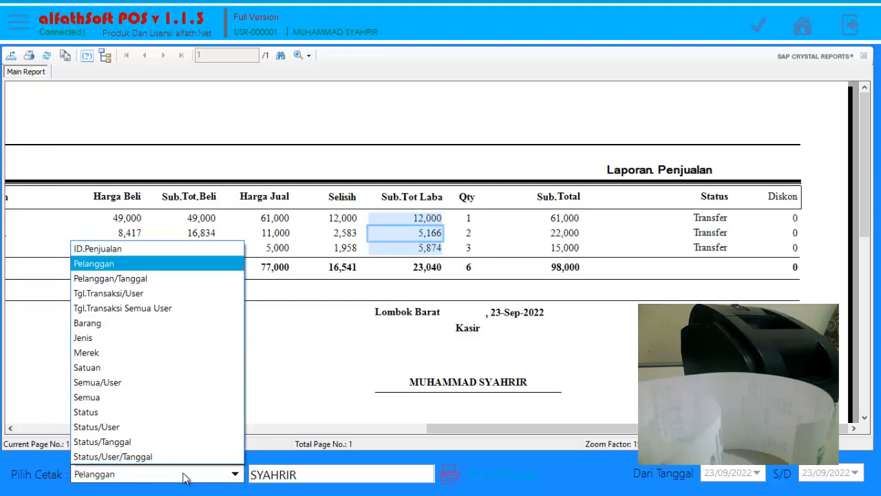
left_click(135, 383)
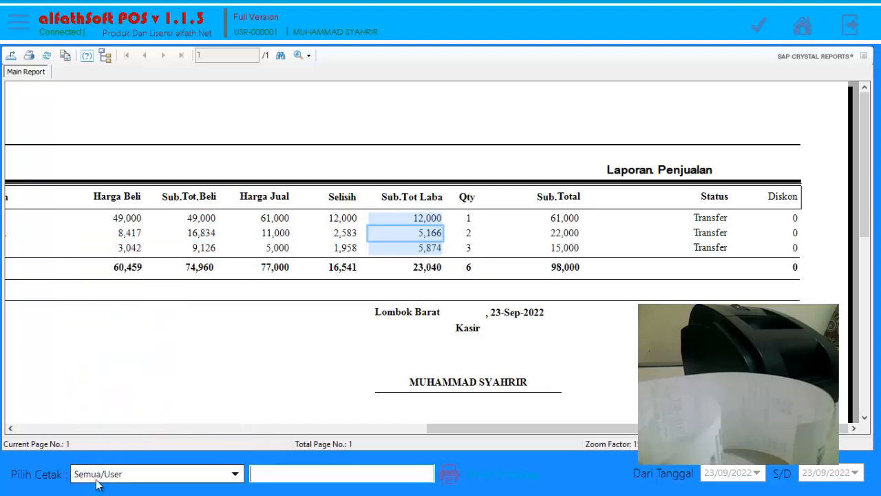
left_click(449, 474)
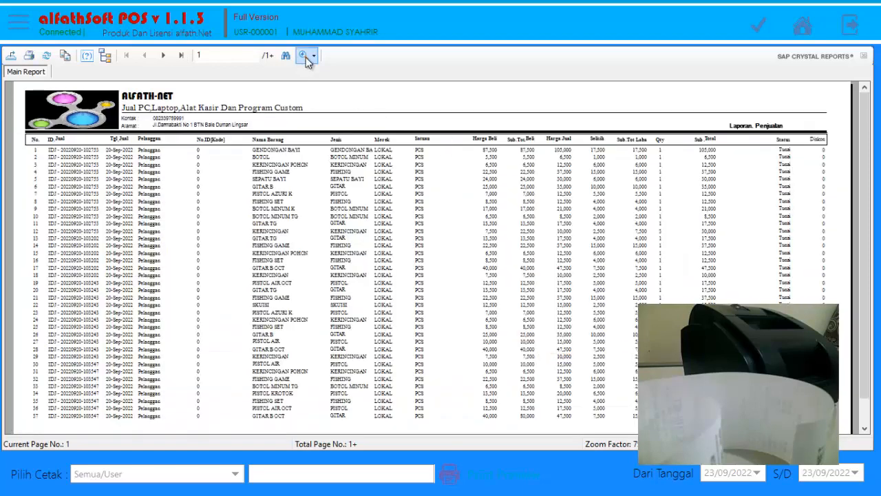
Look through the prices, quantities, totals and statuses across the Semua/User sales report up to its last page.
left_click(306, 58)
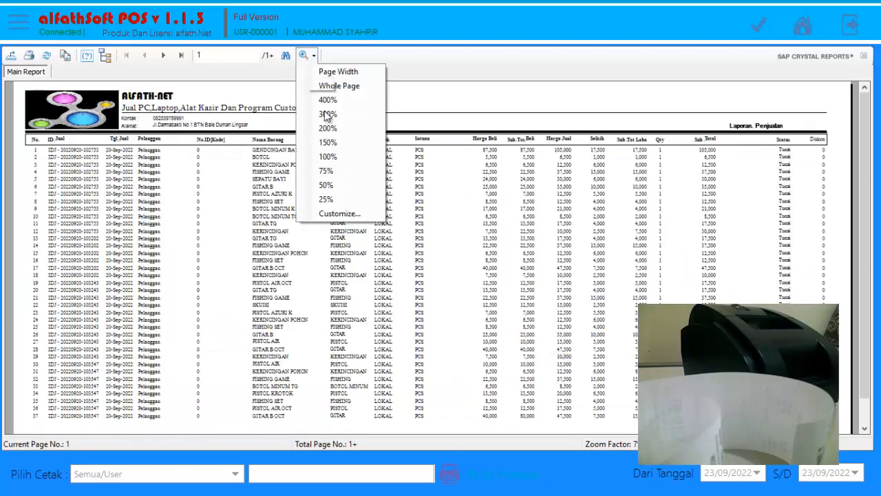
left_click(328, 156)
left_click(313, 56)
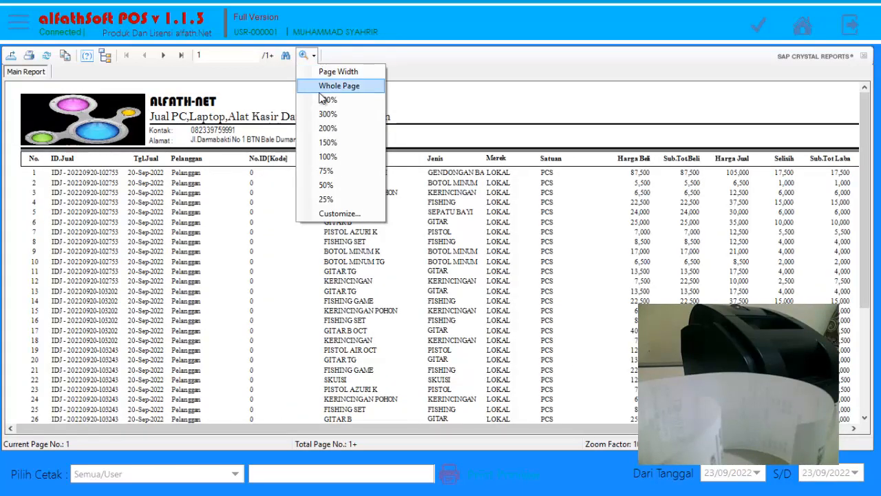
left_click(326, 142)
left_click_drag(404, 425, 812, 427)
left_click_drag(867, 238, 866, 410)
left_click(168, 480)
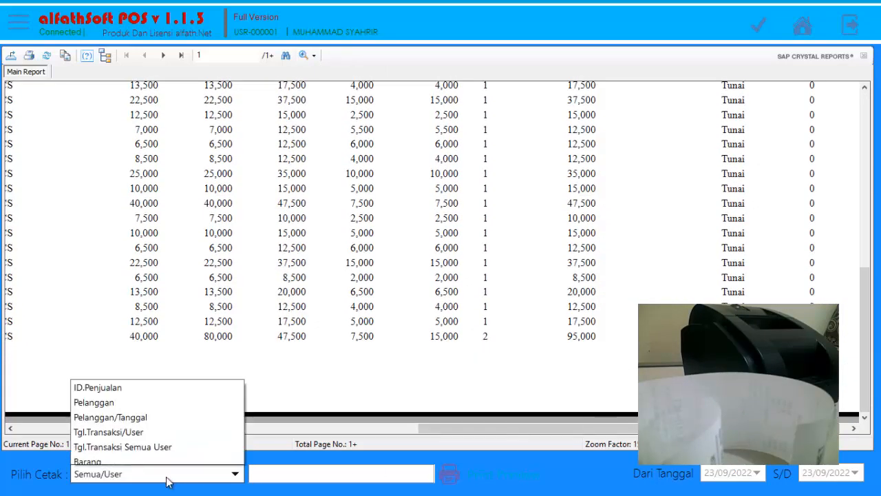
left_click(168, 479)
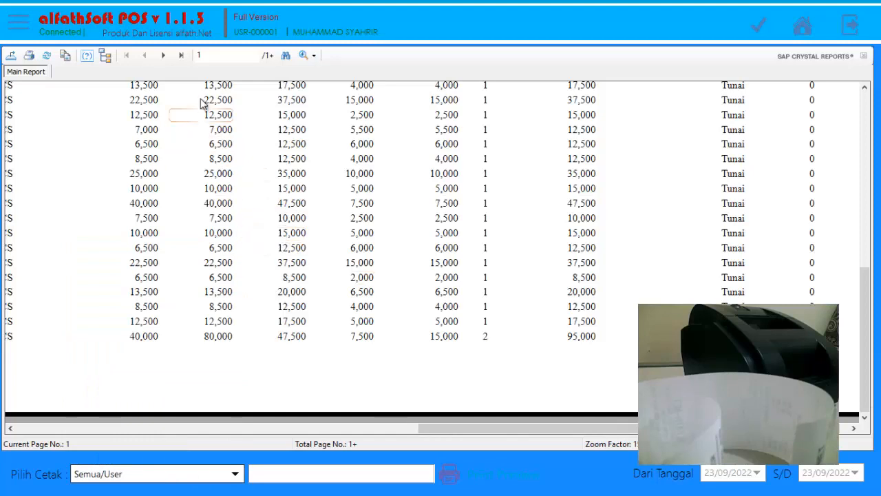
left_click(164, 55)
left_click_drag(303, 428, 792, 429)
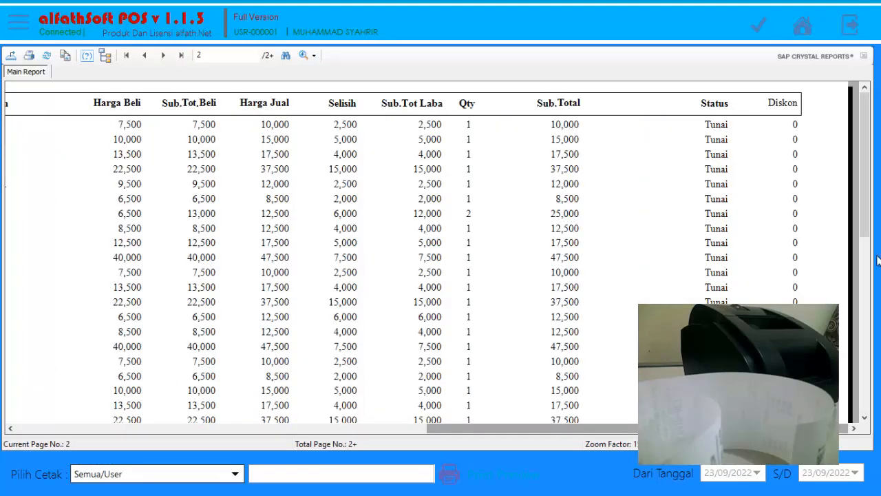
left_click_drag(867, 179, 880, 358)
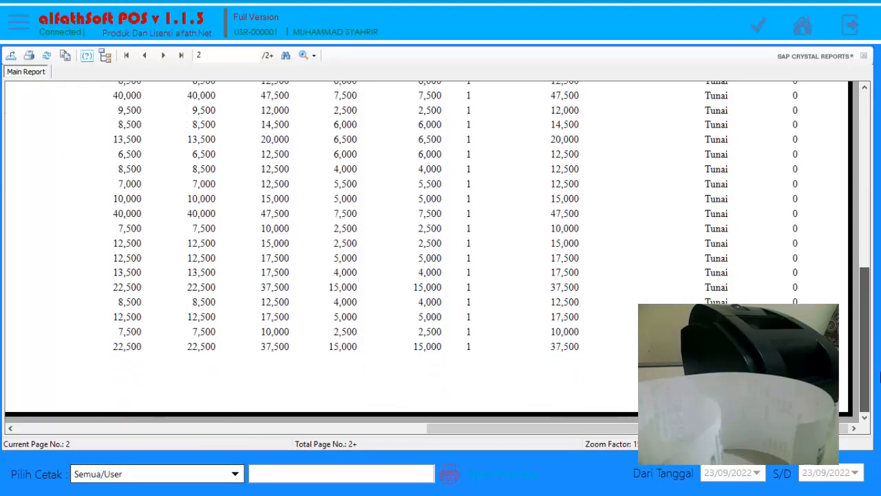
left_click(163, 55)
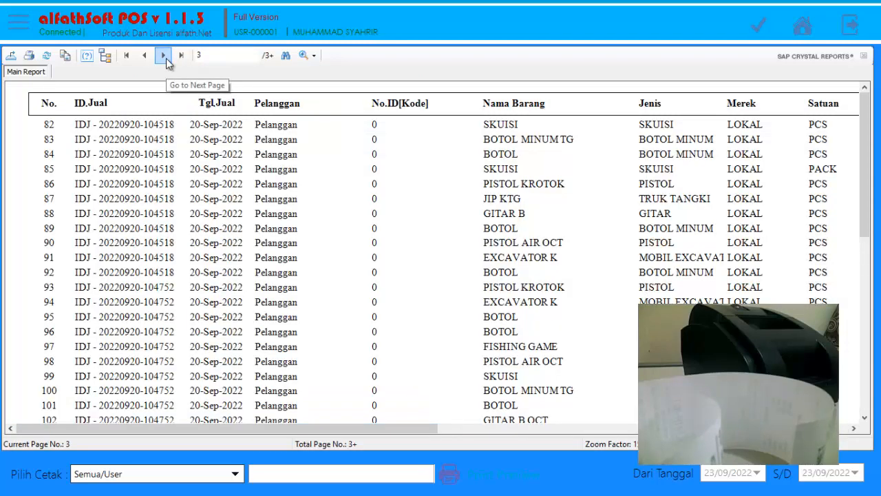
left_click(165, 56)
left_click(181, 55)
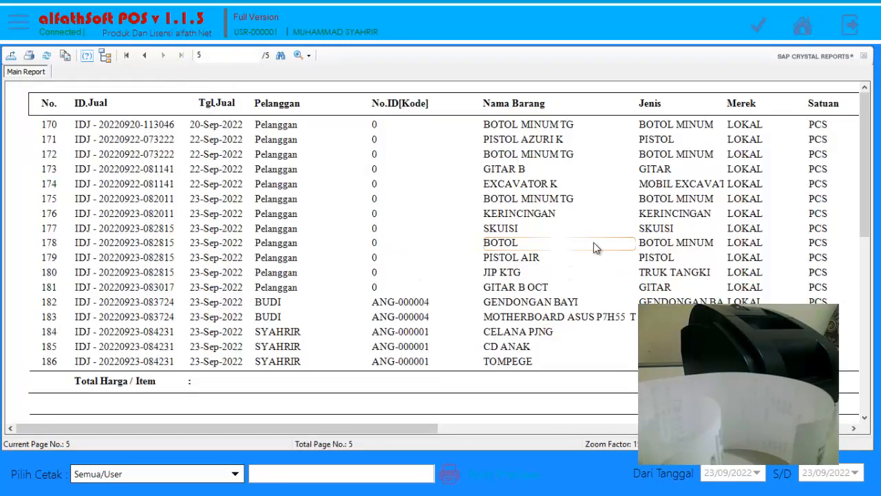
Examine the customer names, payment statuses and totals of the member sales on the last report page.
left_click(276, 312)
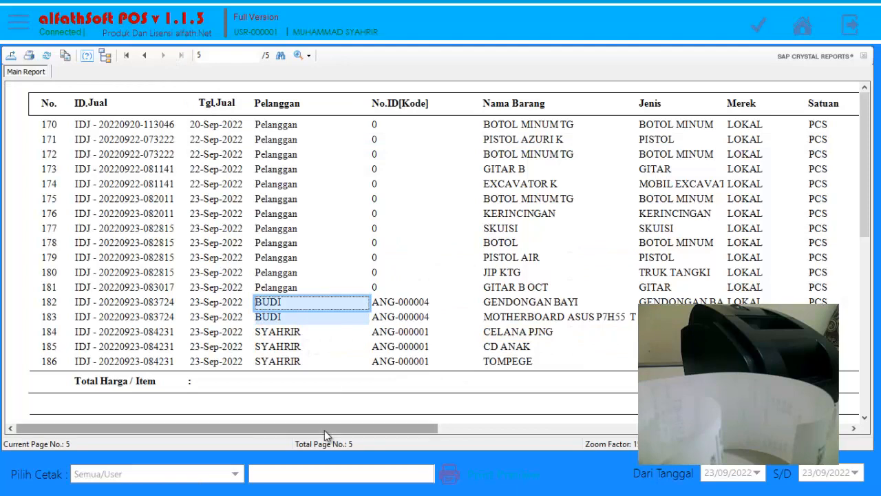
left_click_drag(324, 430, 736, 428)
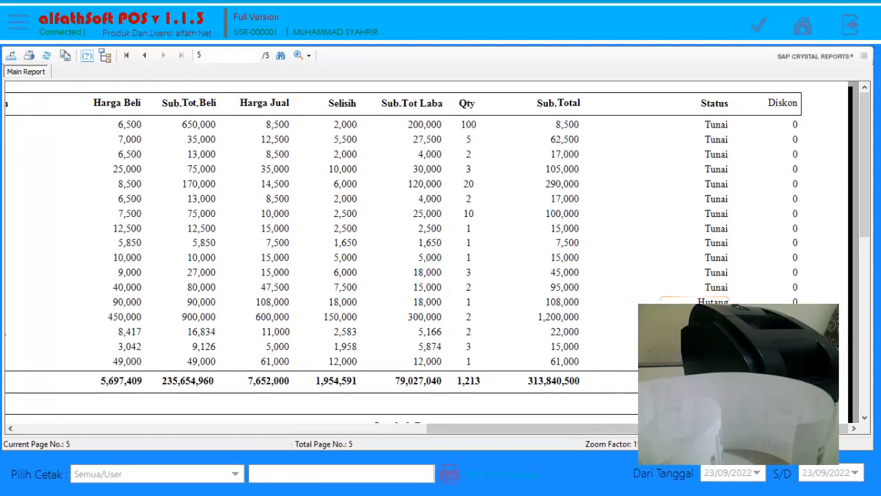
left_click(711, 306)
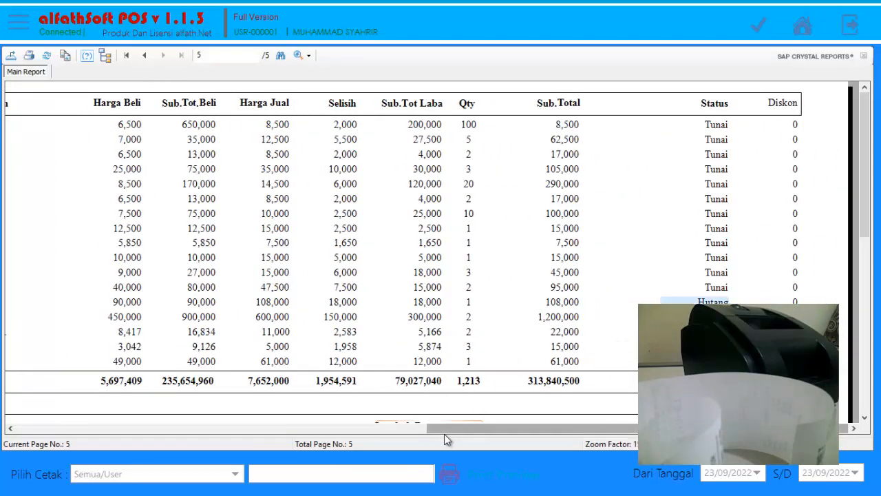
left_click_drag(455, 428, 35, 419)
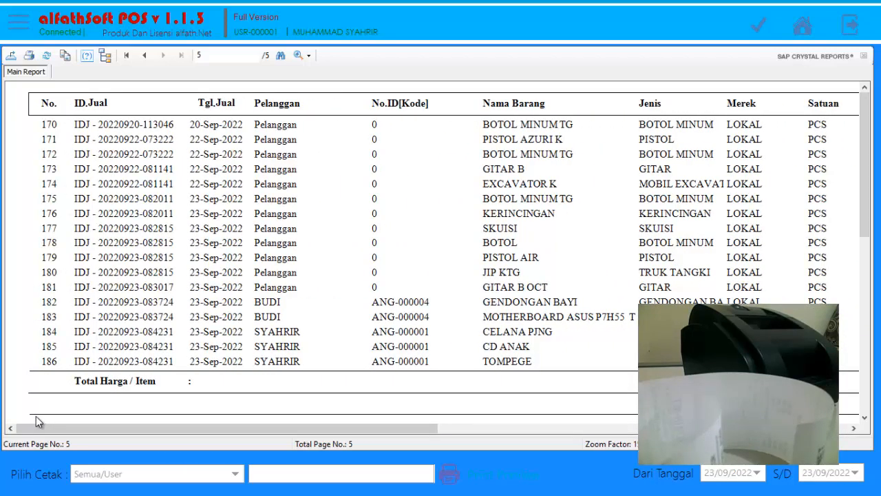
Leave the report for the home screen and open a new sales transaction from the Penjualan list.
left_click(803, 26)
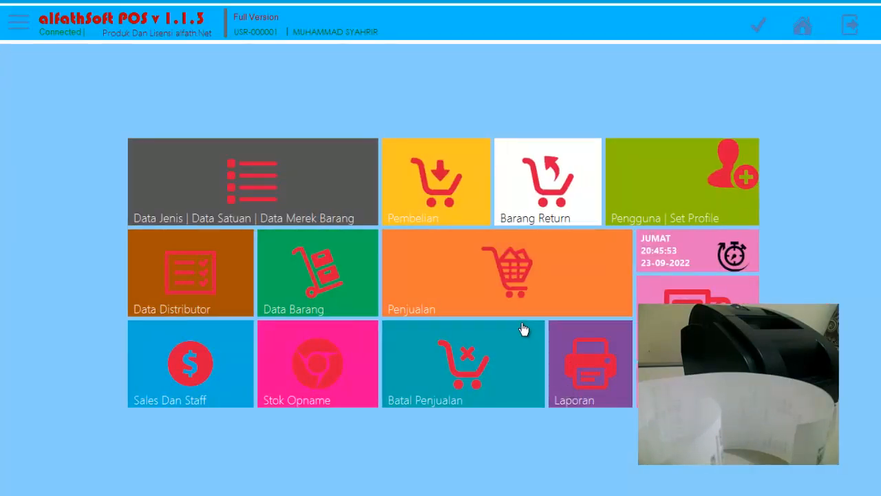
left_click(527, 277)
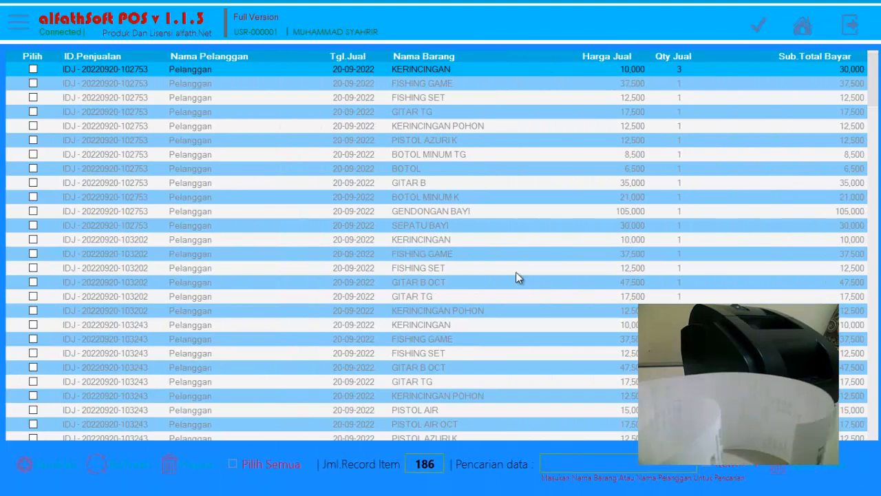
left_click(28, 464)
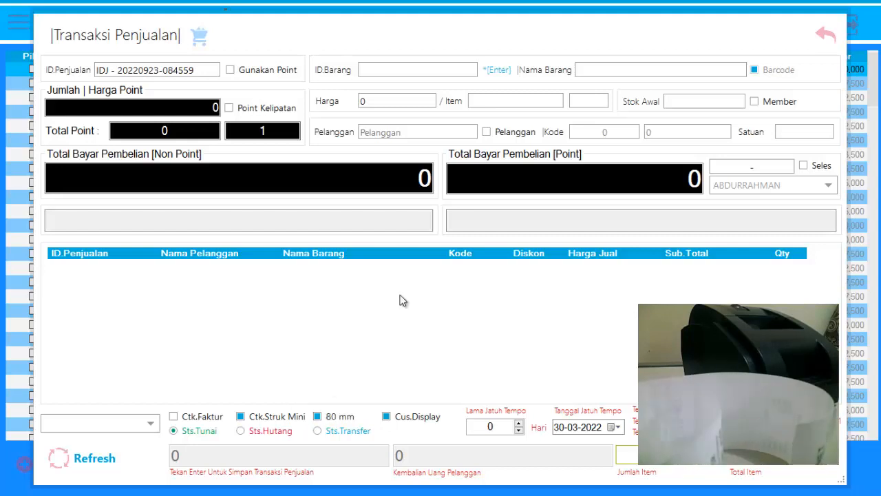
Choose the third member in the member list as the sale's customer and turn off the Barcode option.
double_click(653, 136)
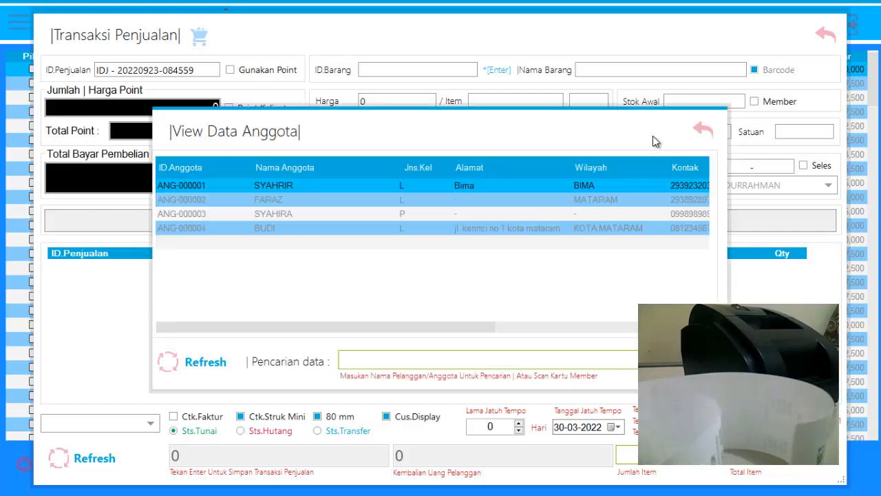
double_click(290, 219)
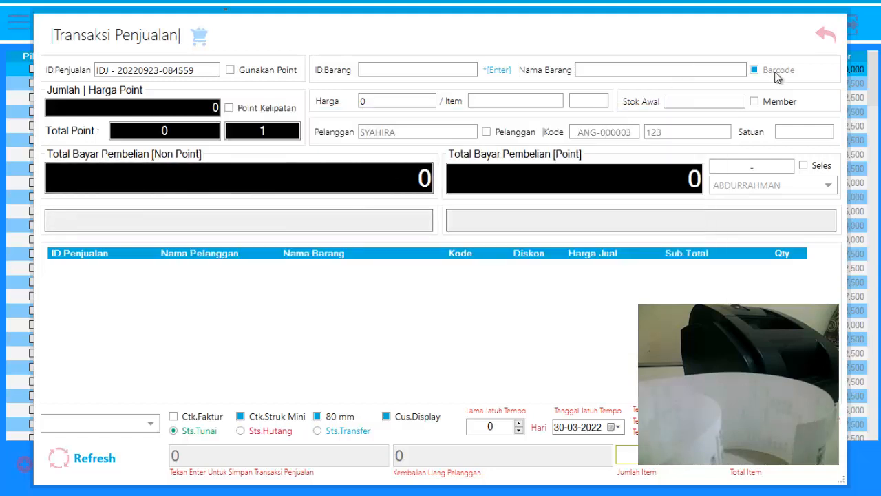
left_click(776, 73)
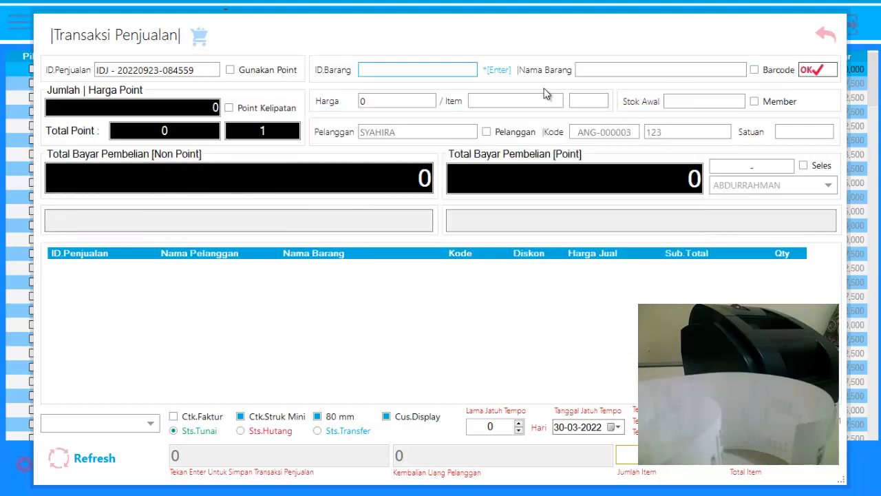
Add BOTOL MINUM TG from the item list to the sale and set its quantity to 10.
key("Return")
double_click(345, 320)
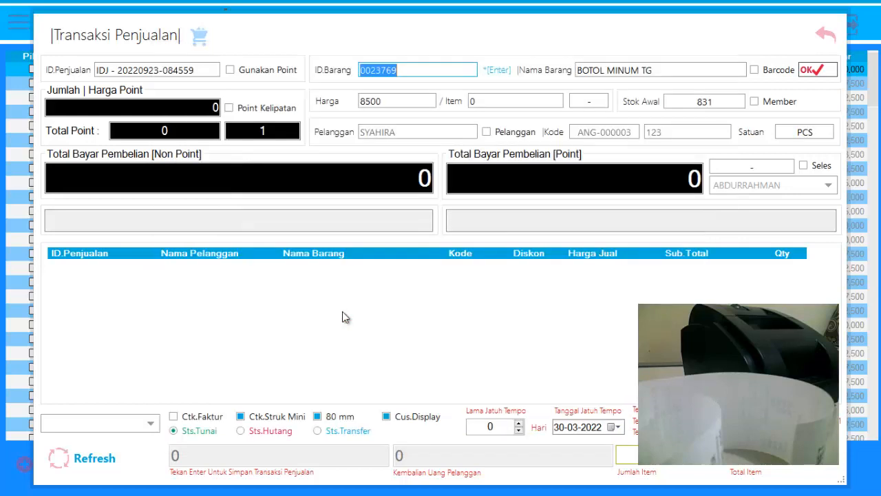
left_click(823, 73)
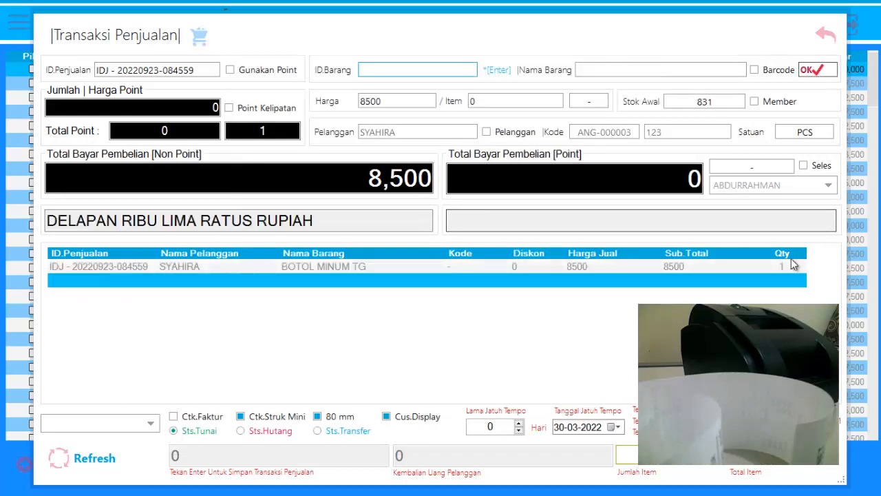
left_click(786, 261)
left_click(786, 261)
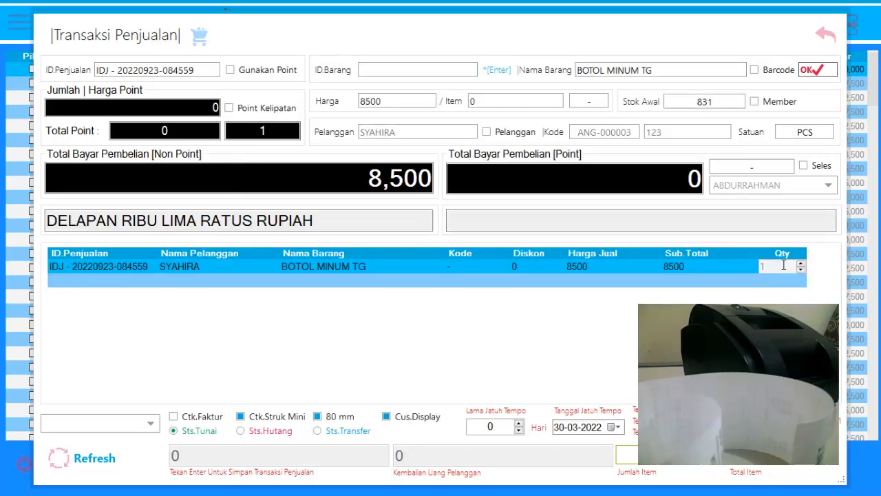
type("0")
key("Return")
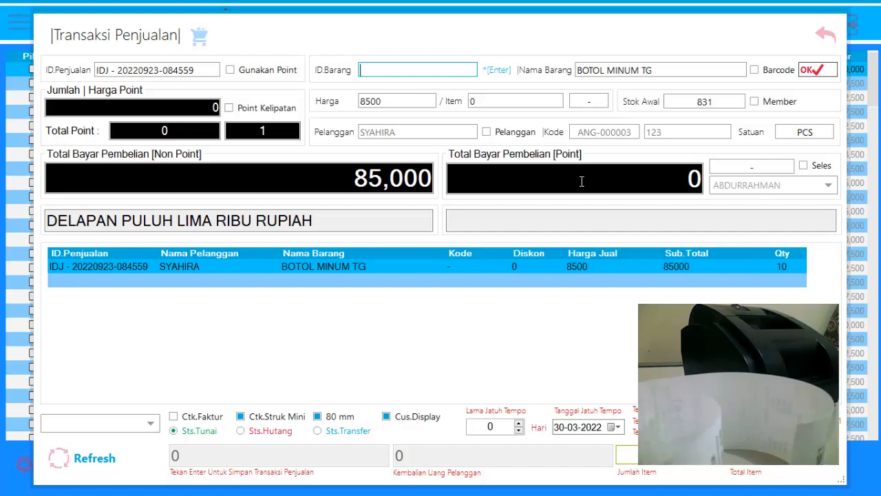
Add BOTOL MINUM K from the item list to the sale and set its quantity to 12.
double_click(392, 67)
scroll(338, 343, "down", 2)
double_click(331, 329)
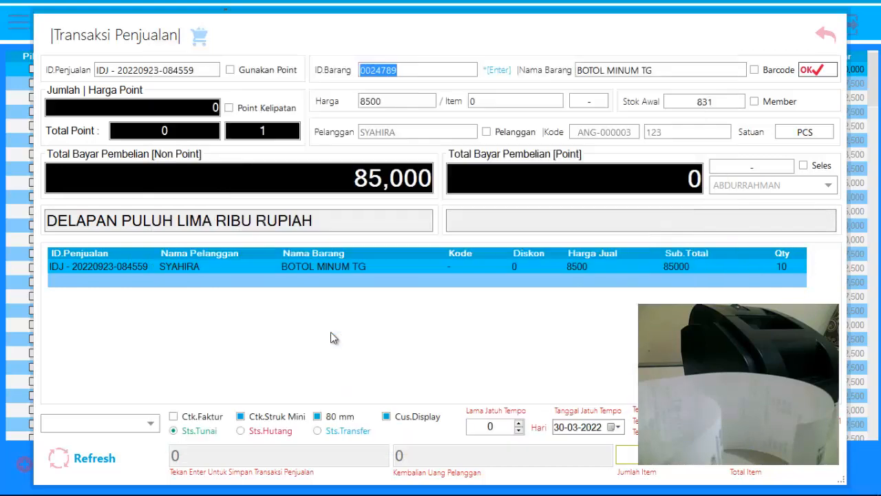
key("Return")
double_click(779, 278)
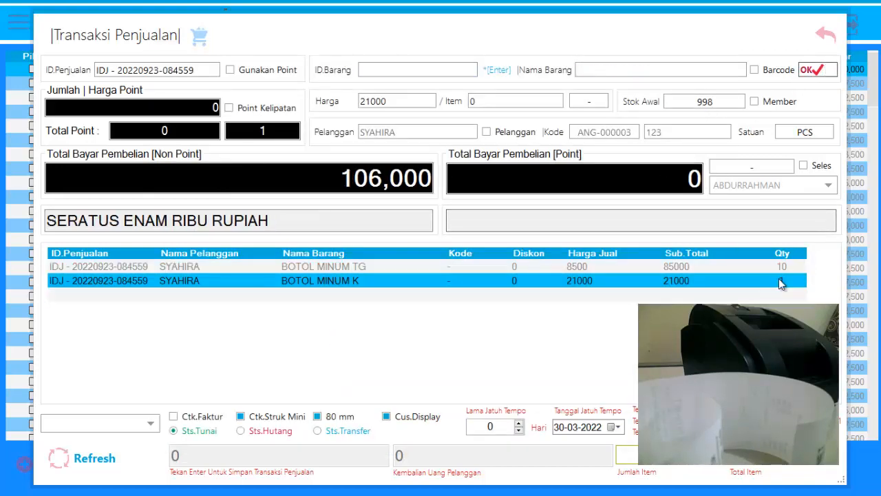
type("2")
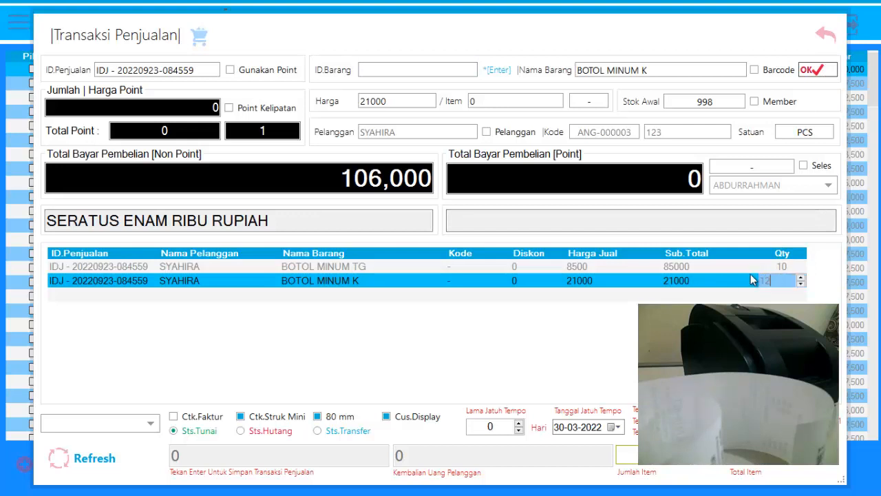
key("Return")
key("Return")
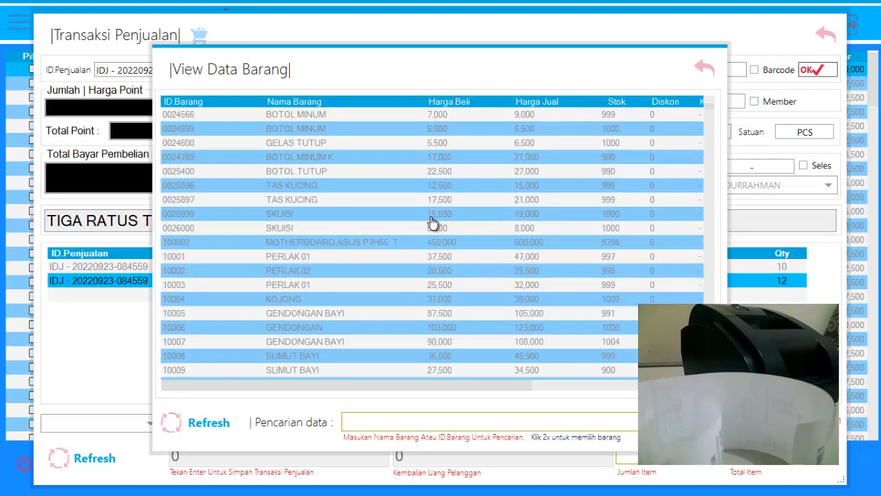
Add STELAN ANAK CWK from the item list to the sale and set its quantity to 3.
scroll(433, 222, "down", 3)
left_click(349, 304)
double_click(350, 304)
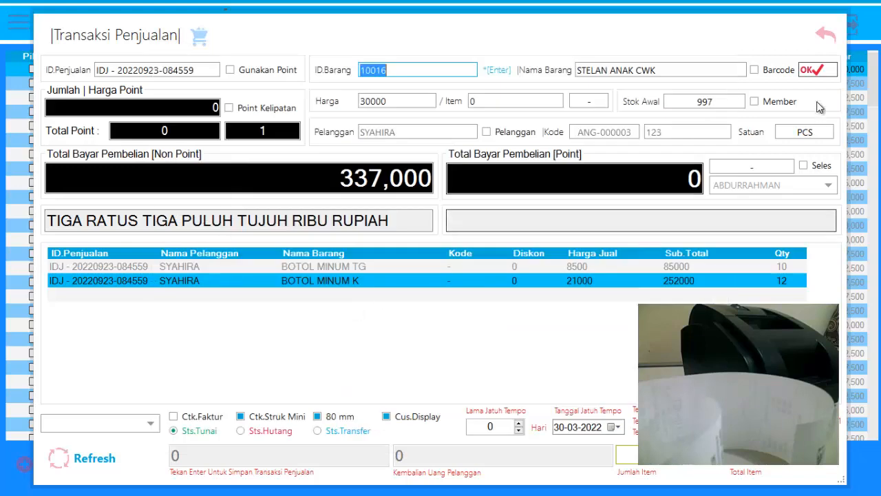
left_click(784, 295)
left_click(784, 295)
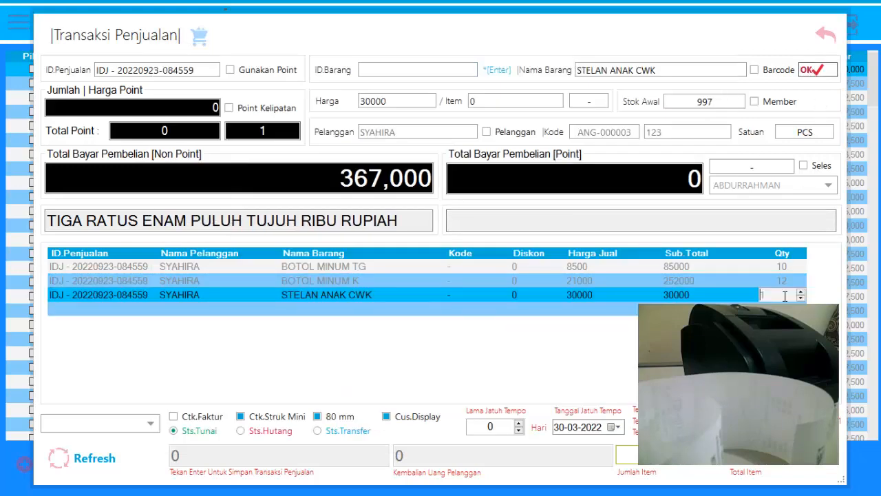
type("3")
key("Return")
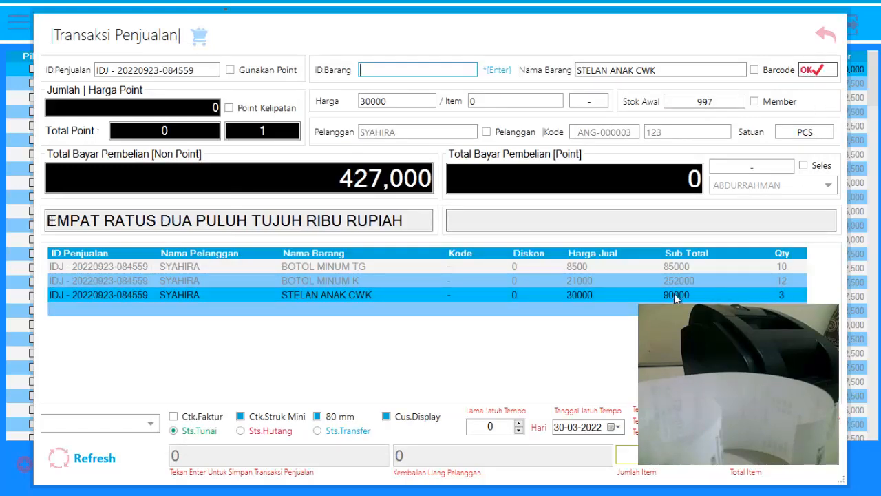
Examine the selling prices of the three items in the sale row by row.
left_click(618, 268)
left_click(622, 280)
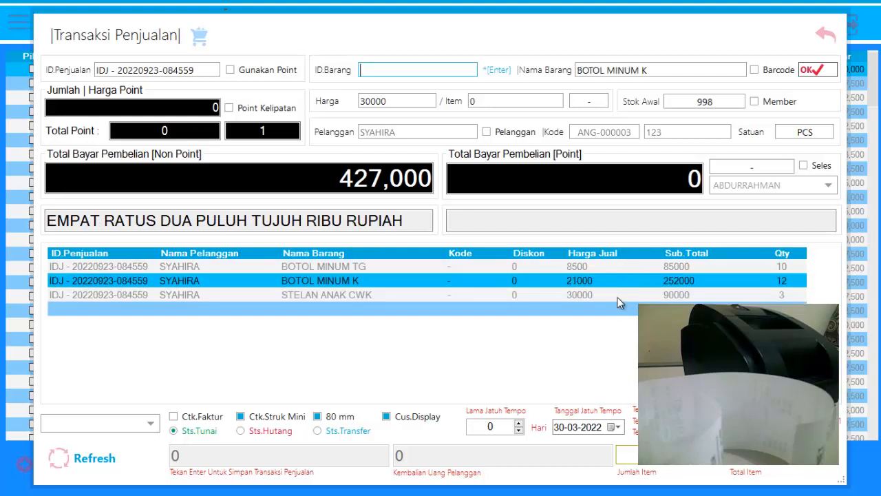
left_click(617, 295)
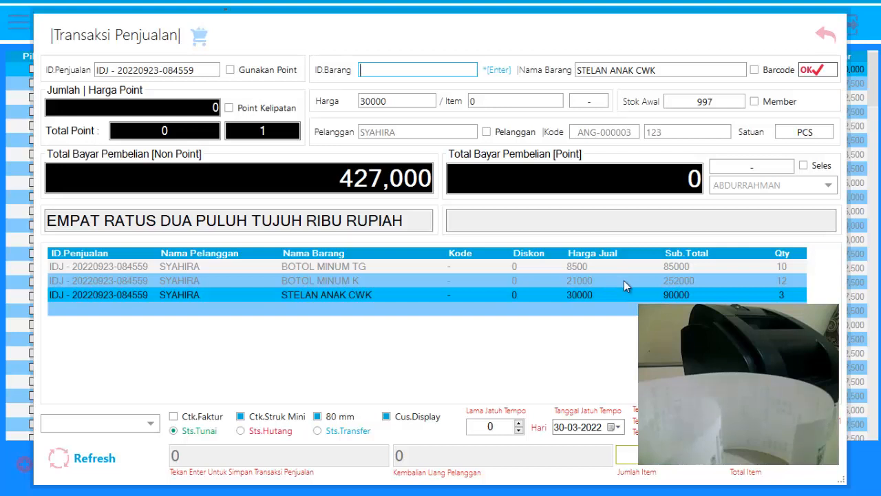
left_click(613, 279)
left_click(600, 270)
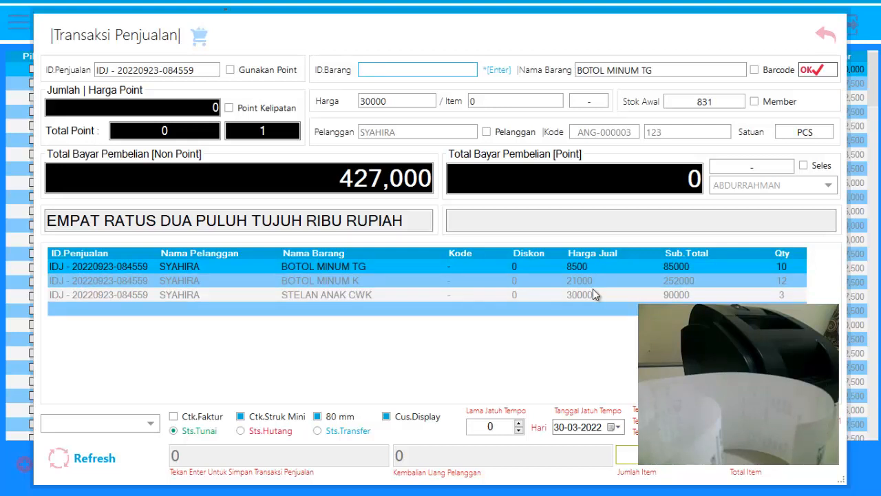
left_click(596, 295)
left_click(594, 284)
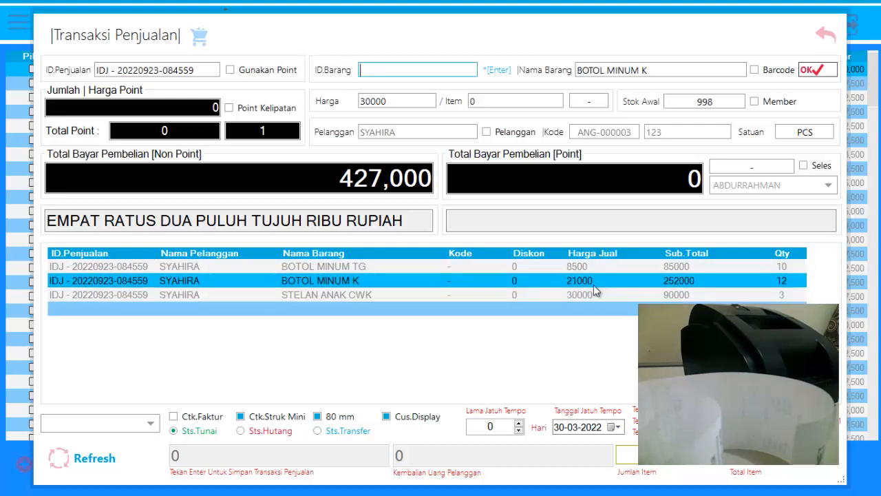
left_click(592, 273)
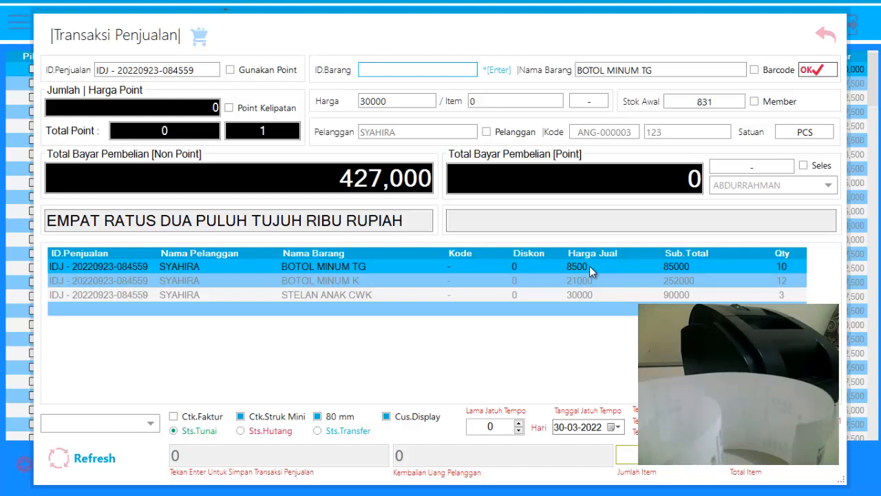
Set the selling price of BOTOL MINUM TG to 8000 for this sale.
double_click(589, 266)
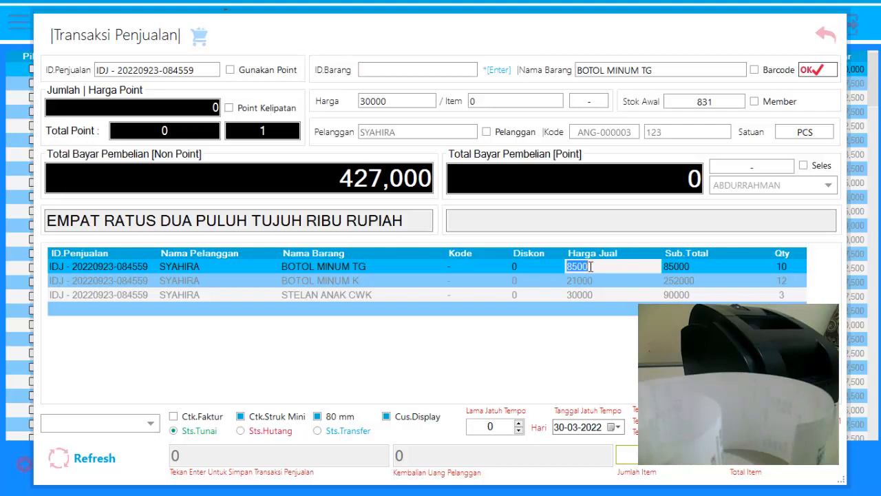
type("8000")
left_click(677, 272)
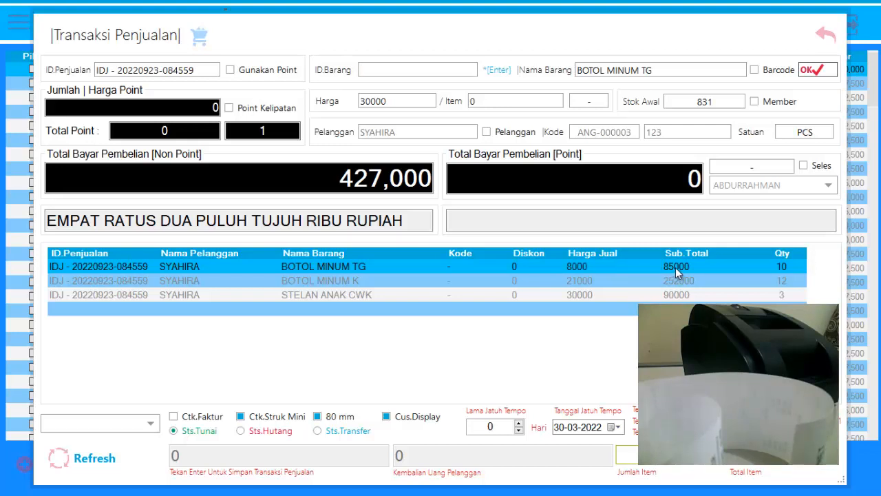
left_click(603, 265)
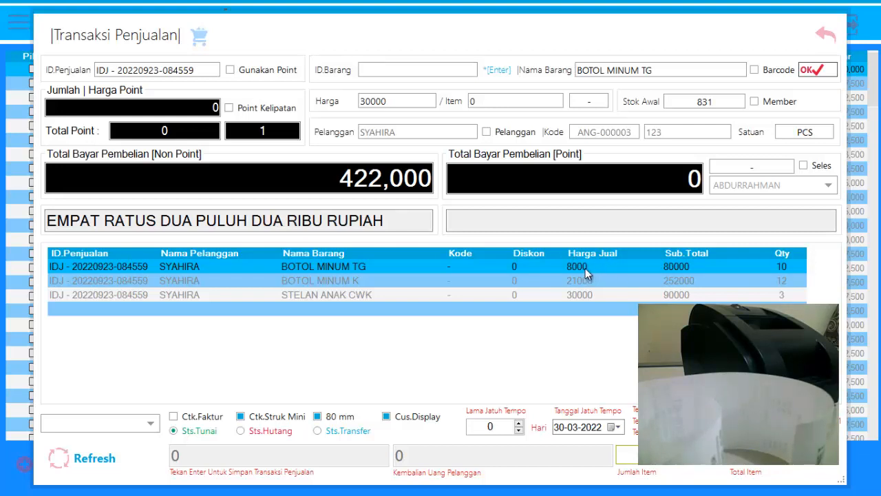
left_click(586, 265)
key("Return")
Give the STELAN ANAK CWK line a discount of 7000.
left_click(573, 287)
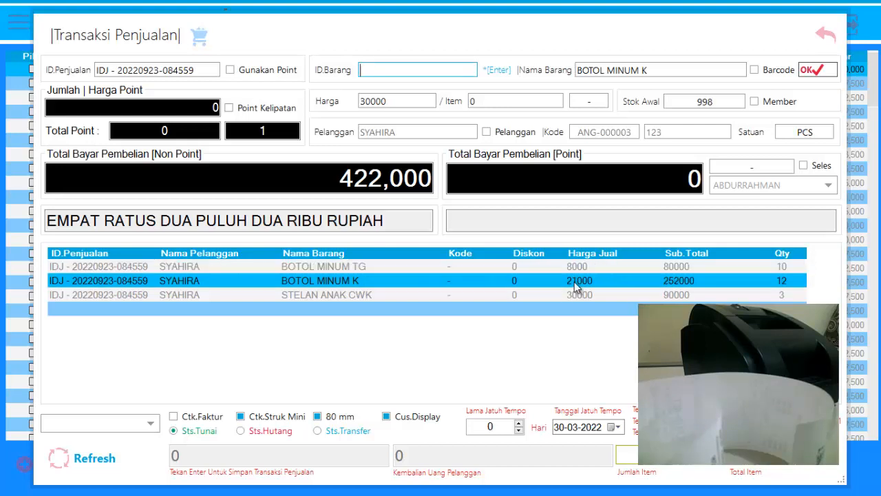
left_click(535, 294)
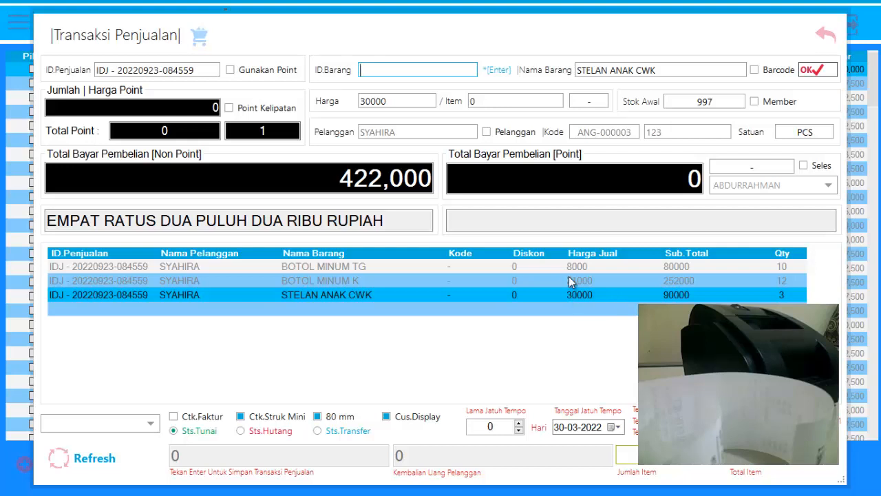
double_click(513, 294)
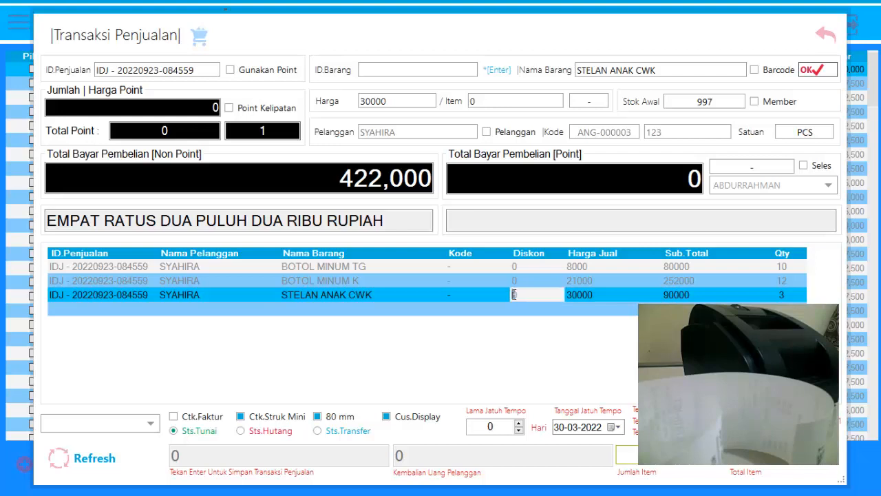
left_click_drag(527, 294, 498, 296)
type("7000")
key("Return")
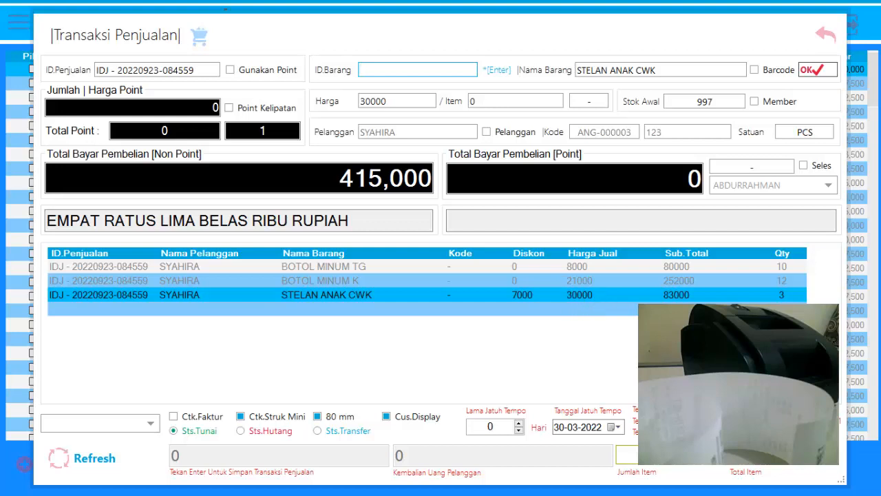
Change the discount on the STELAN ANAK CWK line to 5000.
double_click(521, 295)
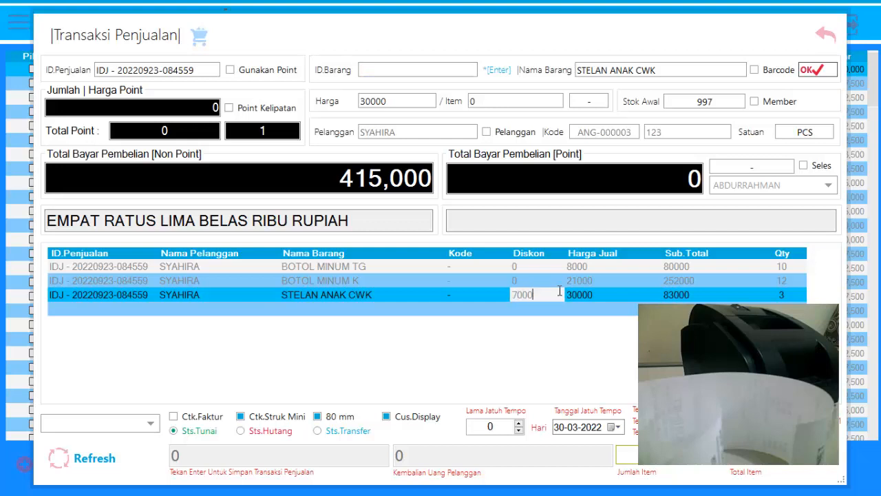
type("5000")
key("Return")
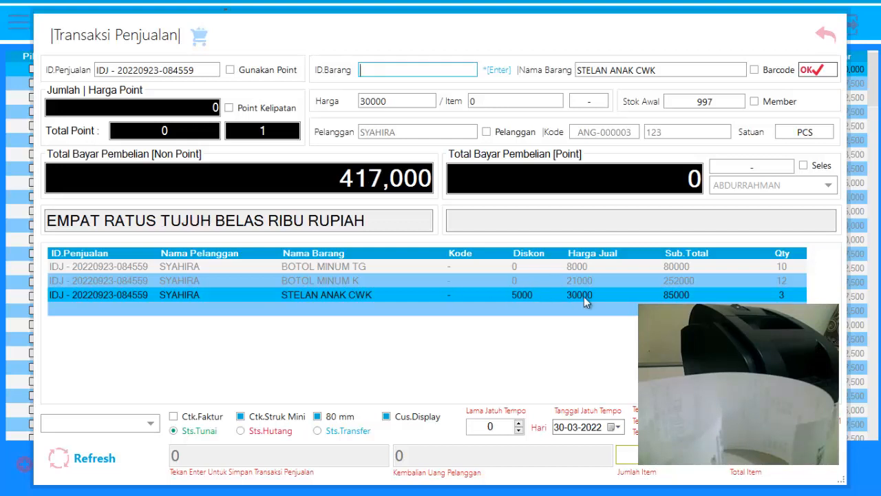